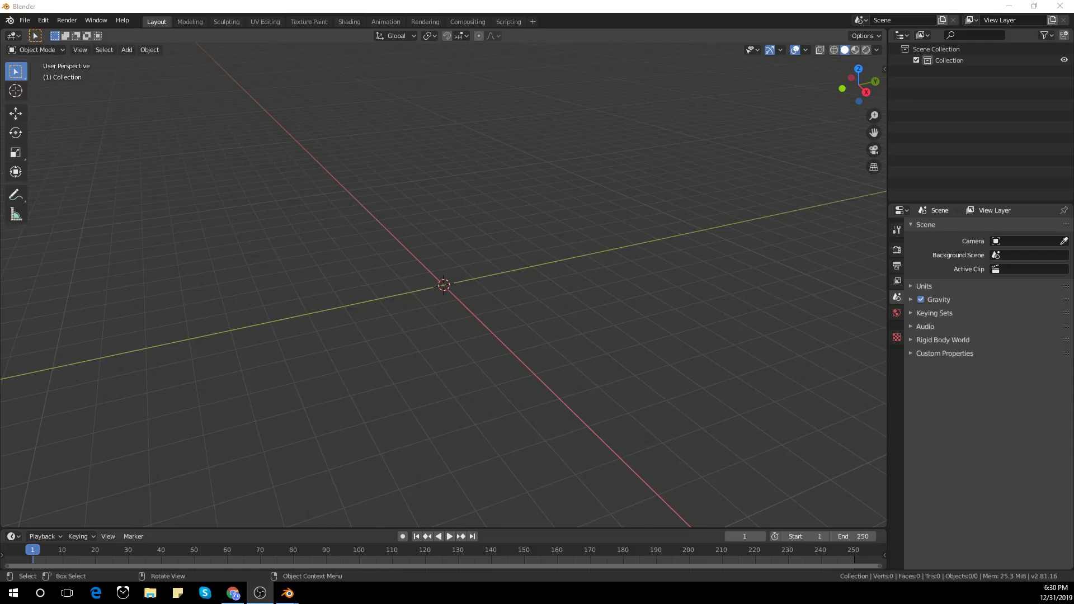
left_click(643, 374)
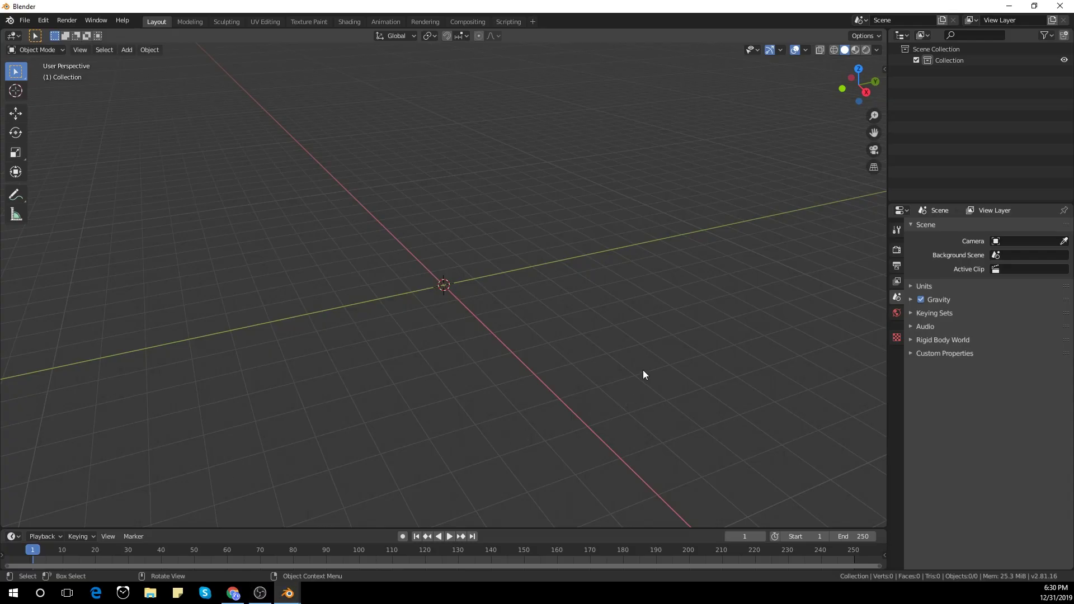
key("n")
left_click(881, 215)
key("n")
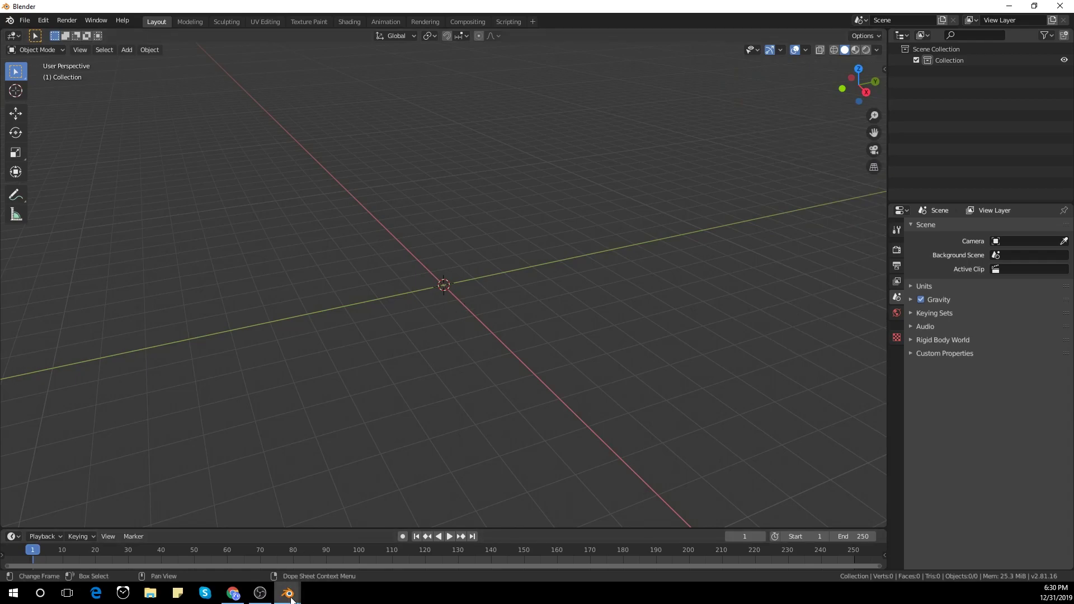
Switch to Chrome and look over the MB-Lab repository page and its file list on GitHub
left_click(233, 593)
scroll(689, 331, "down", 13)
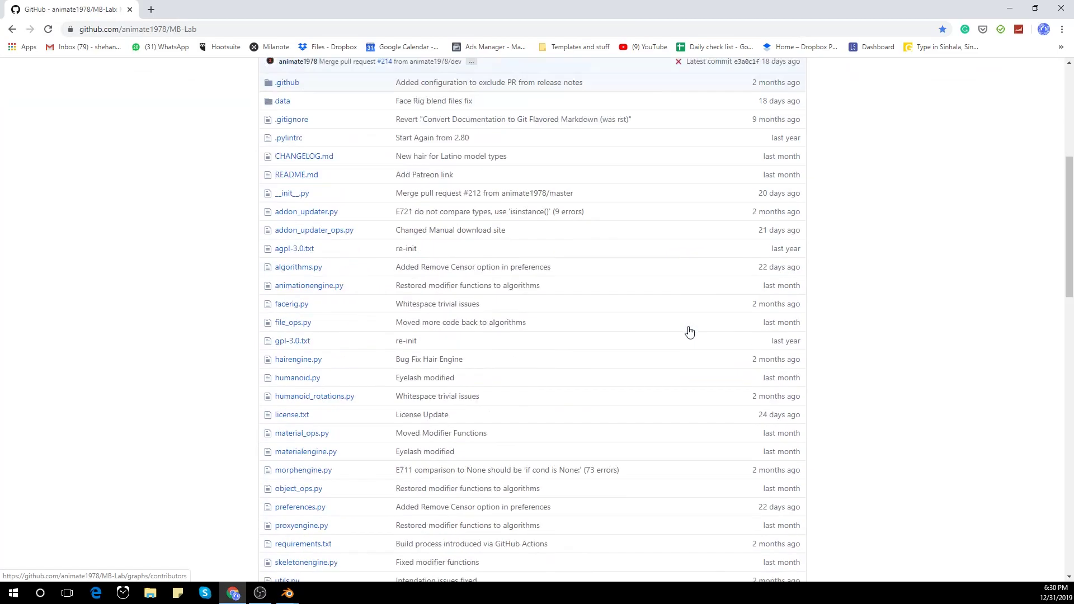
scroll(457, 283, "down", 4)
scroll(456, 283, "up", 18)
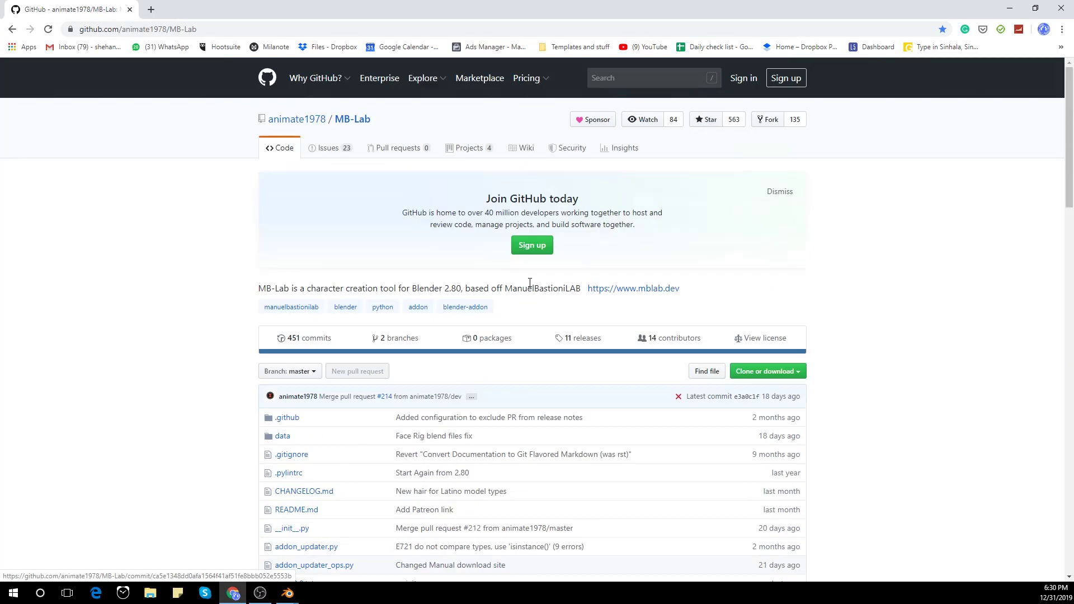
scroll(763, 364, "down", 1)
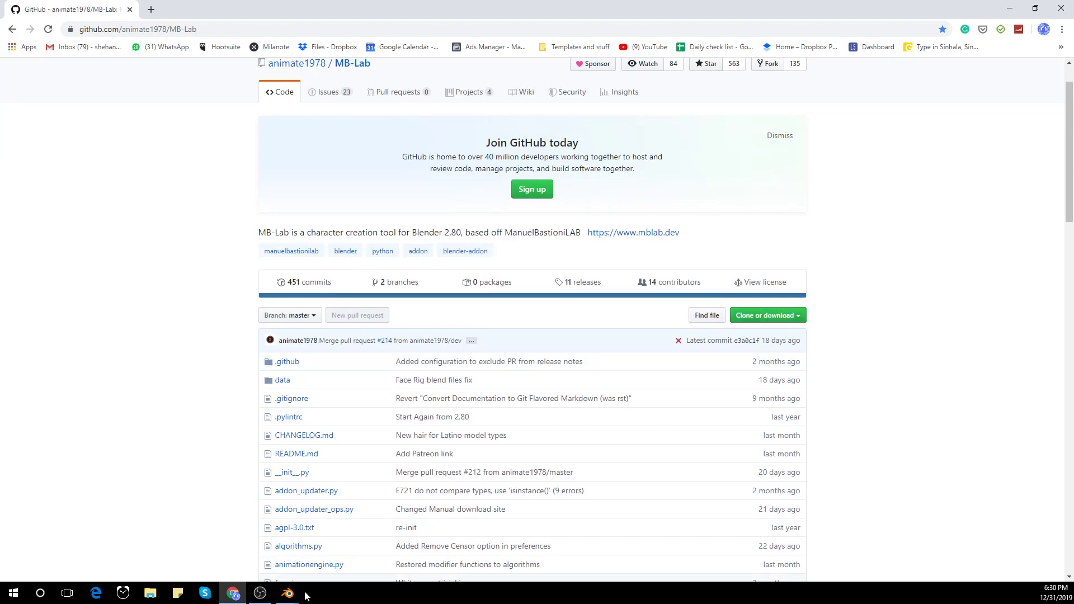
Switch back to Blender, open the add-on preferences, and view the add-on installation file browser before closing it
mouse_move(295, 588)
left_click(314, 560)
left_click(43, 21)
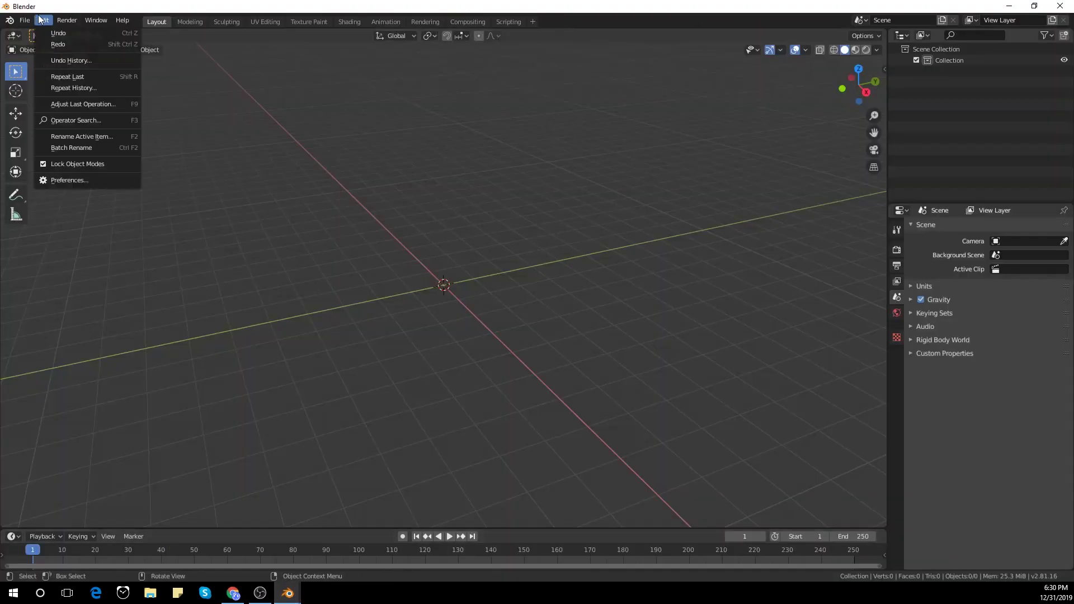
left_click(75, 180)
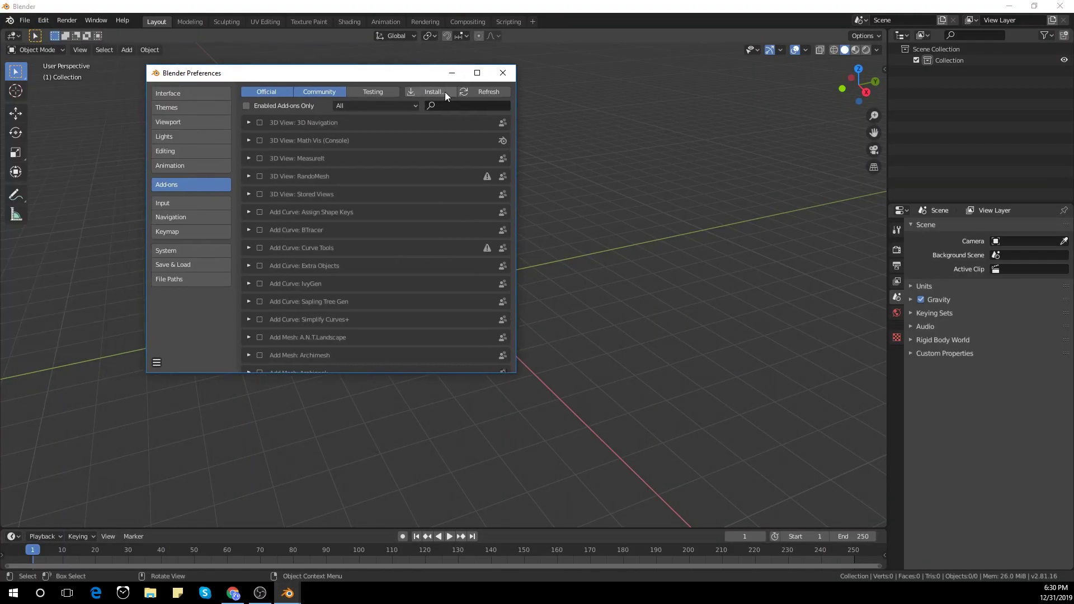
left_click(441, 94)
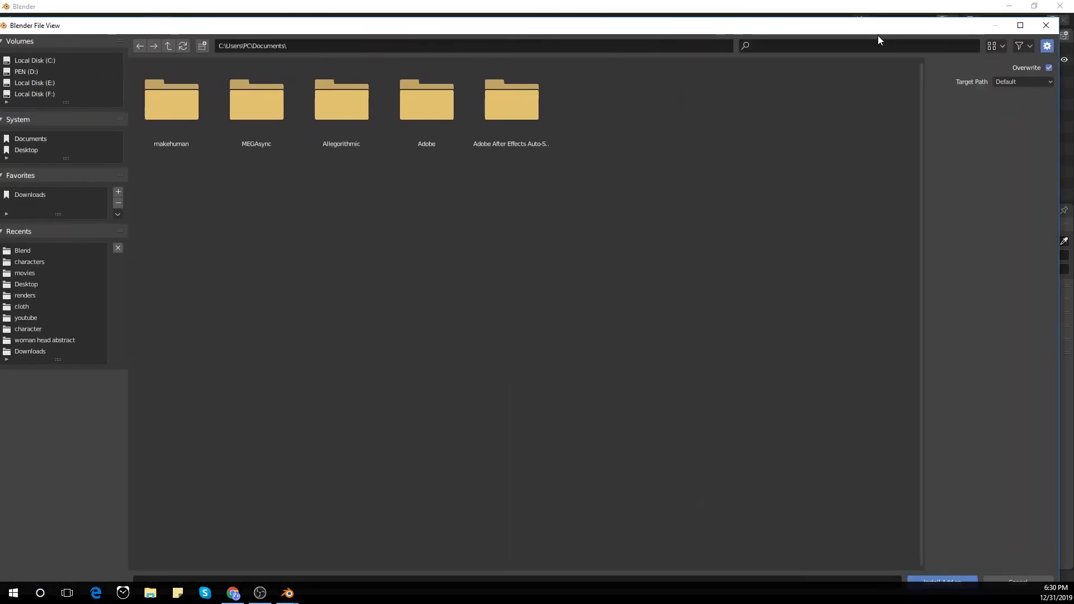
left_click(1058, 30)
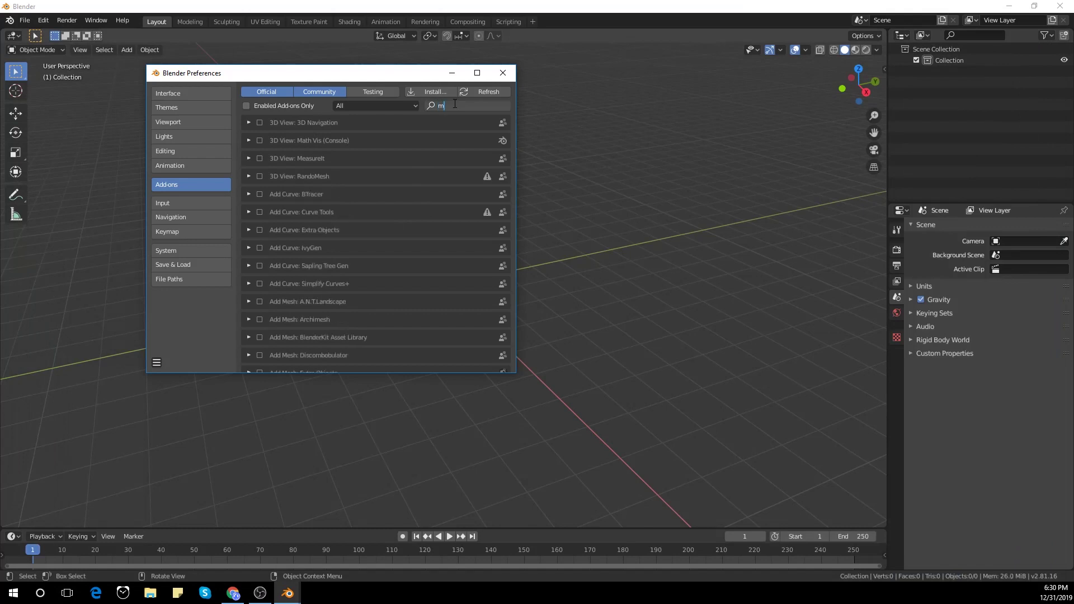
Search the add-ons for "mb", turn the Characters: MB-Lab add-on off and on again, and close the preferences
type("mb")
left_click(249, 140)
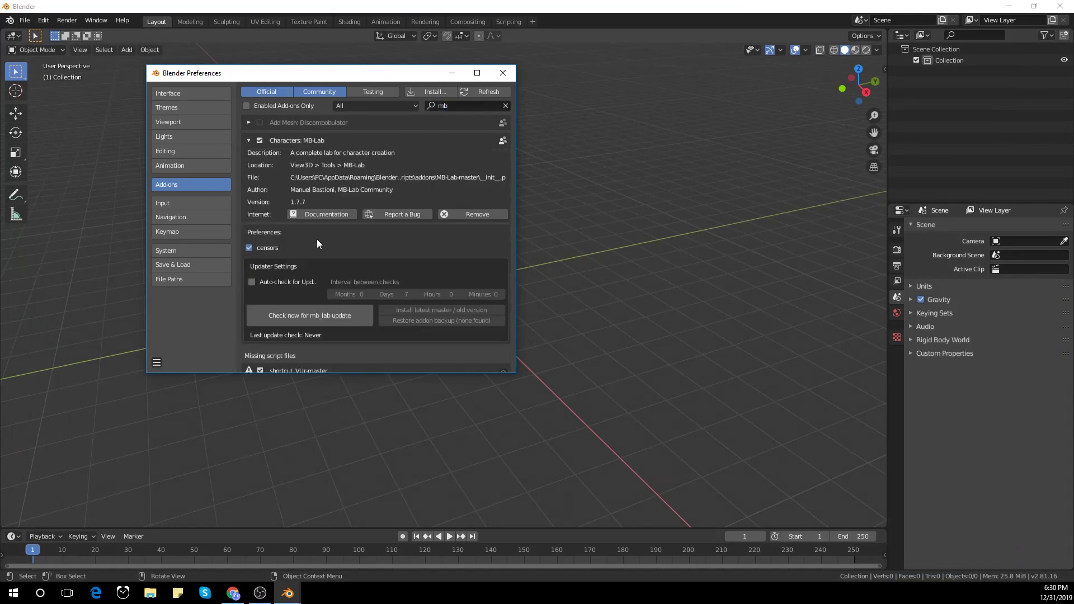
left_click(260, 139)
left_click(261, 140)
left_click(249, 140)
left_click(503, 74)
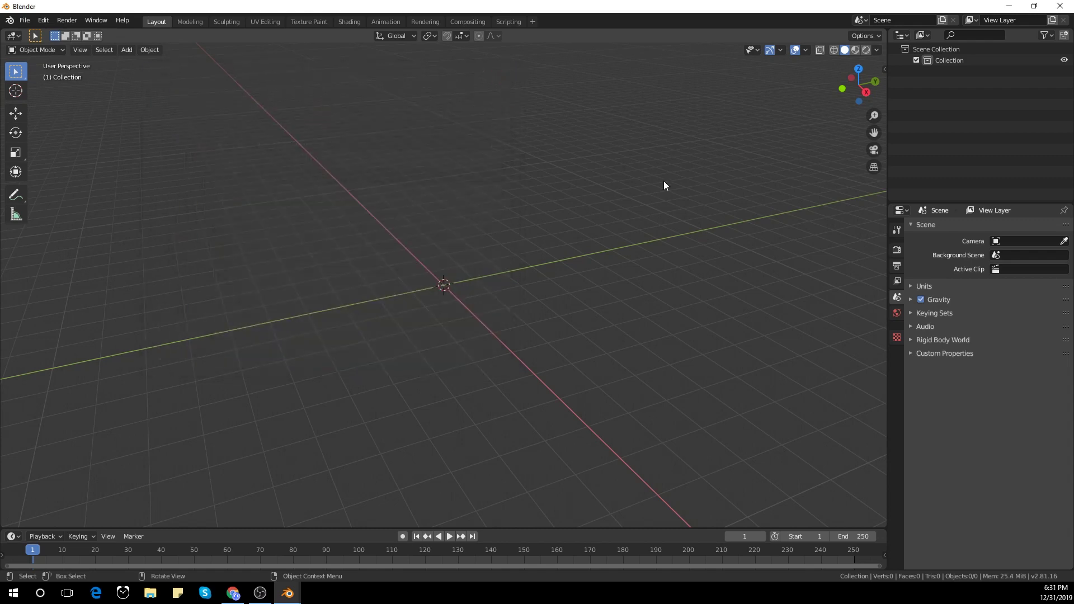
Create an MB-Lab character of the Caucasian male (M_CA01) type with the Cycles engine option
key("n")
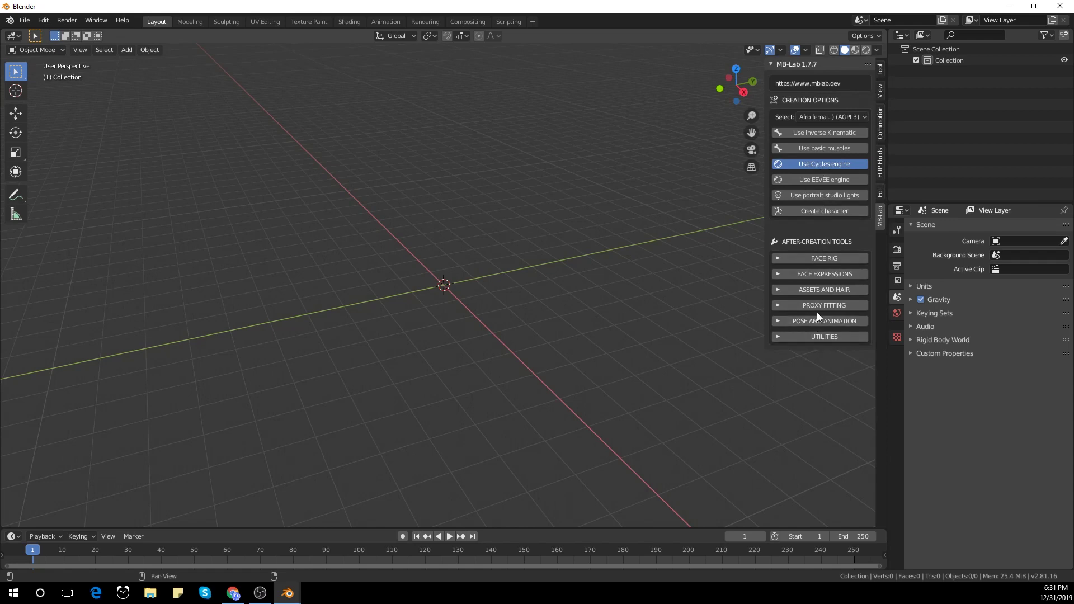
left_click(827, 116)
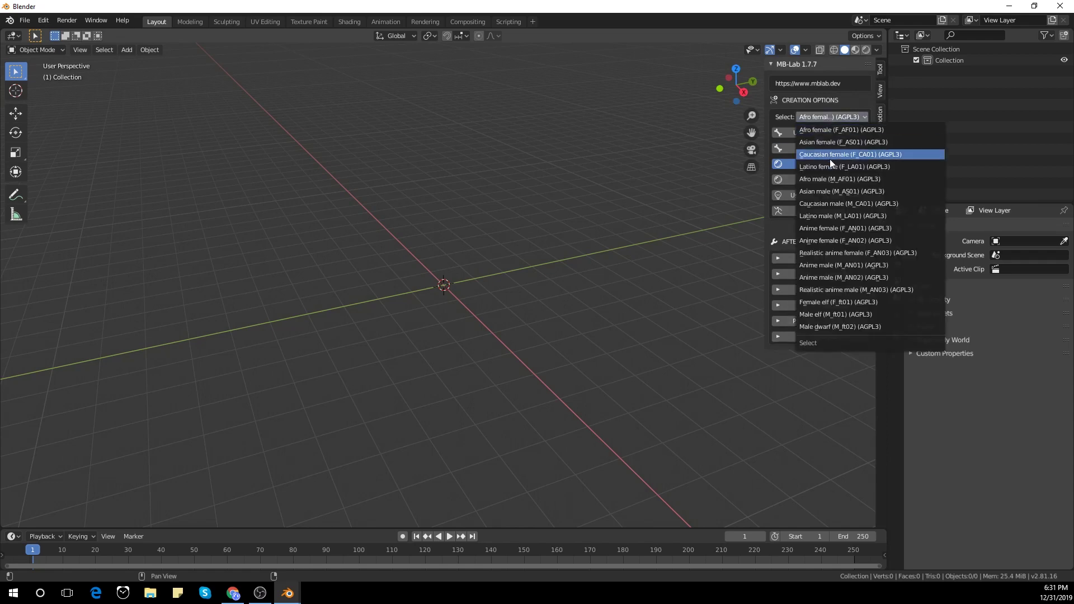
left_click(850, 203)
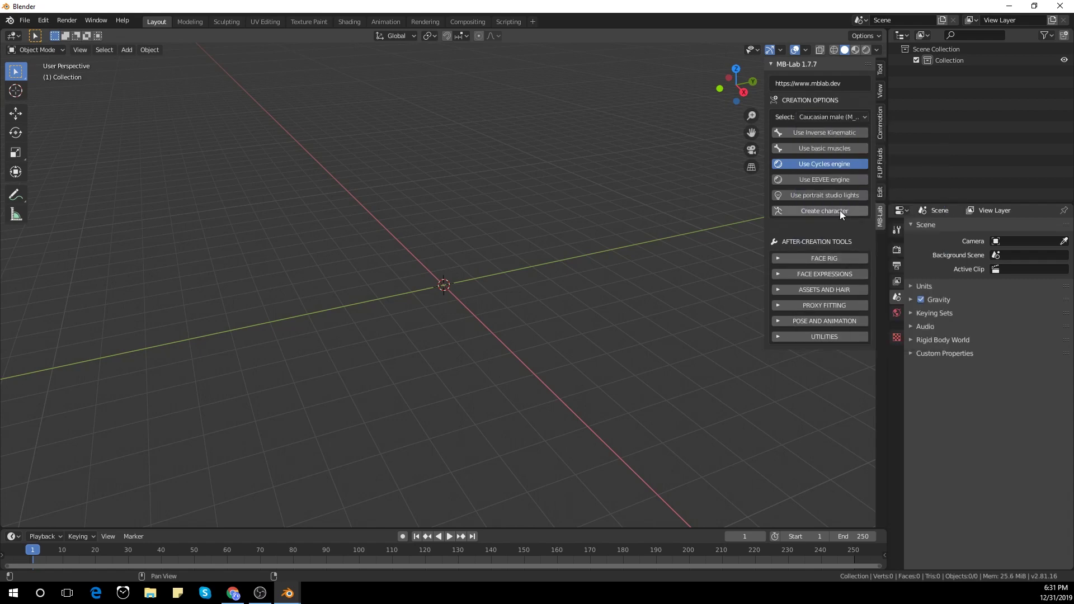
left_click(841, 211)
Show the character in material preview shading and examine its head and upper body from the front
middle_click_drag(507, 287, 524, 367)
scroll(535, 267, "up", 2)
scroll(560, 260, "up", 2)
mouse_move(560, 262)
middle_mouse_down()
mouse_move(595, 278)
mouse_move(587, 338)
mouse_move(497, 345)
mouse_move(599, 322)
mouse_move(414, 370)
mouse_move(599, 362)
mouse_move(543, 328)
middle_mouse_up()
key("z")
scroll(543, 327, "up", 1)
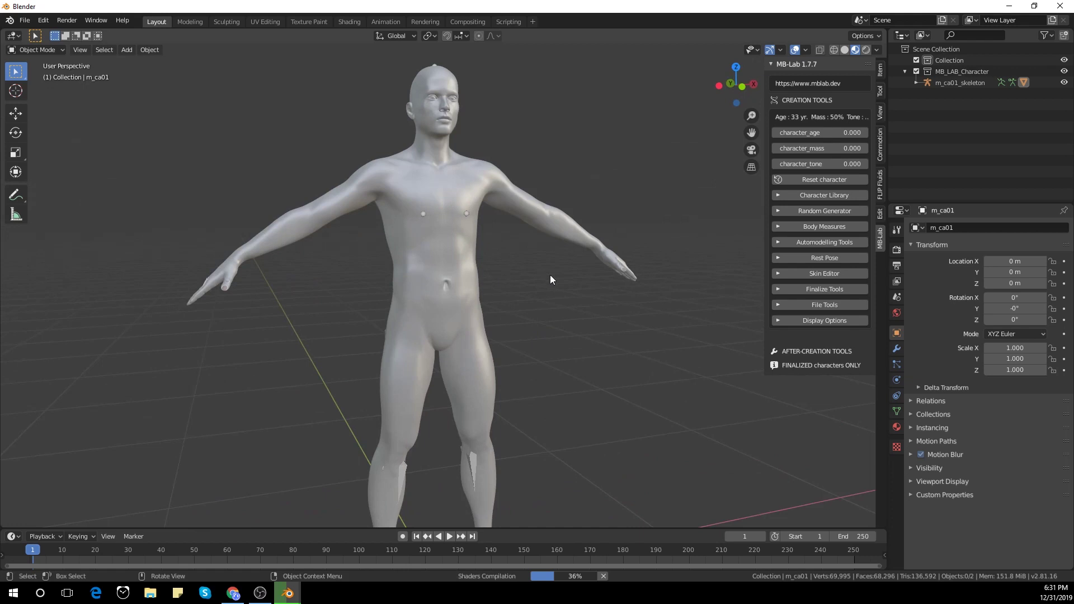
scroll(600, 283, "down", 1)
middle_click_drag(539, 140, 536, 215, "shift")
scroll(601, 229, "up", 3)
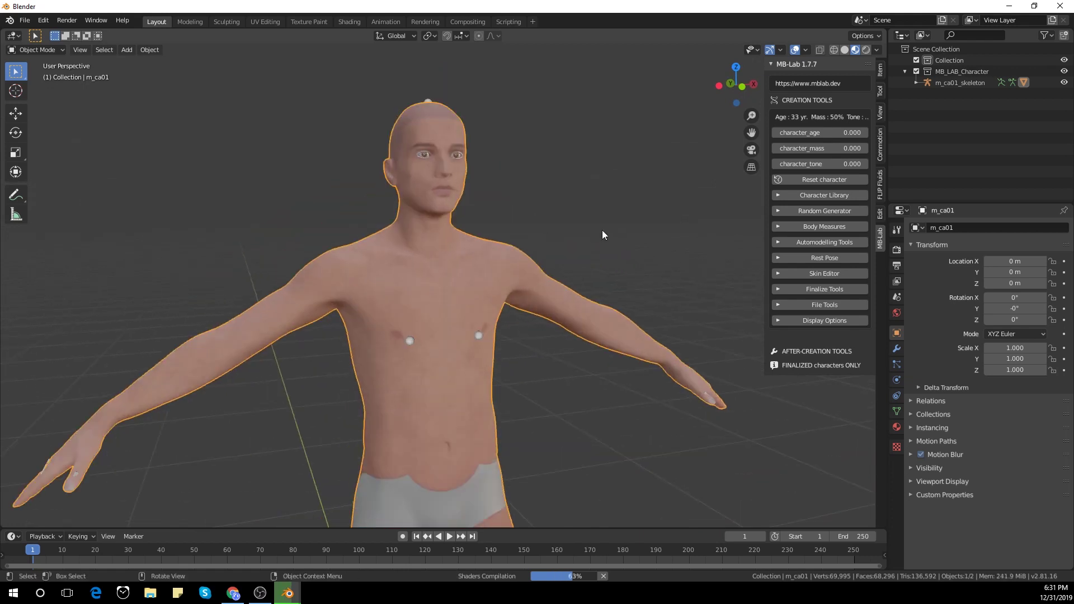
middle_click_drag(603, 232, 641, 238)
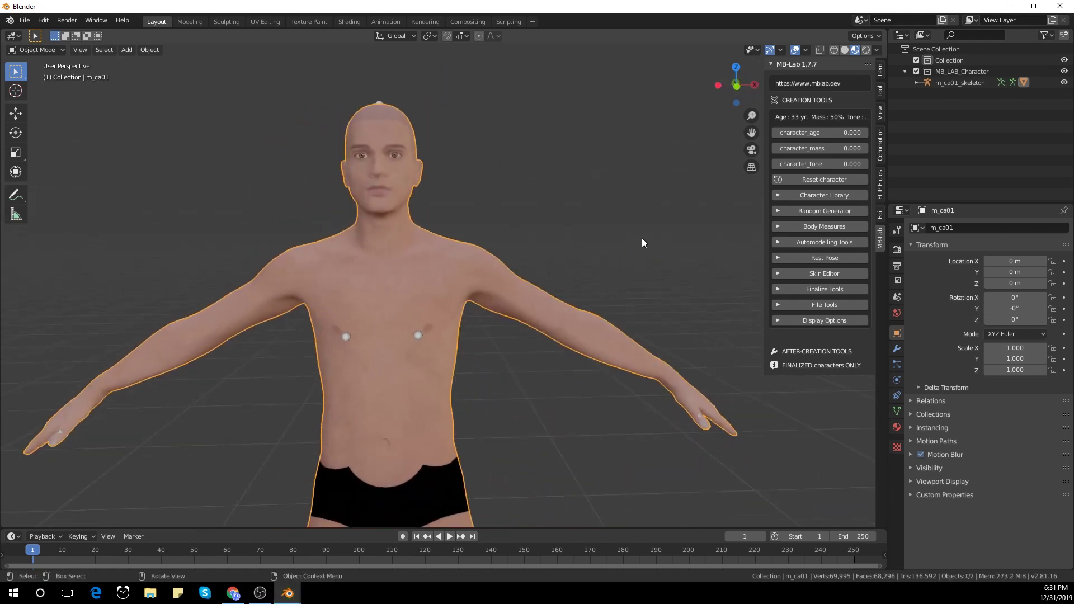
scroll(623, 267, "down", 2)
Turn off the viewport display of the character's Subdivision Surface and Corrective Smooth modifiers
left_click(897, 349)
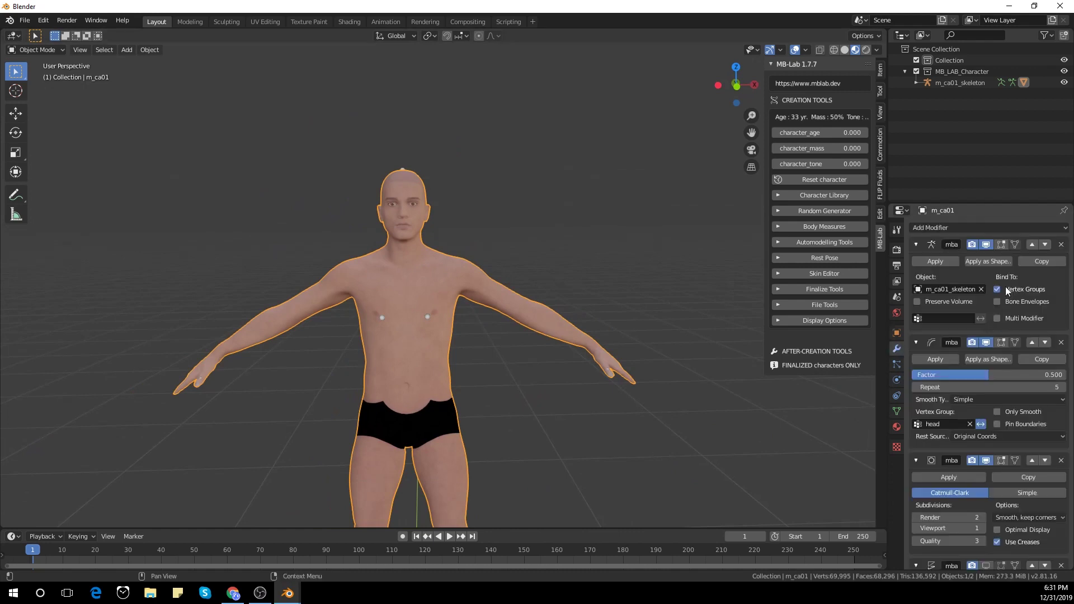
scroll(998, 348, "down", 5)
left_click(987, 342)
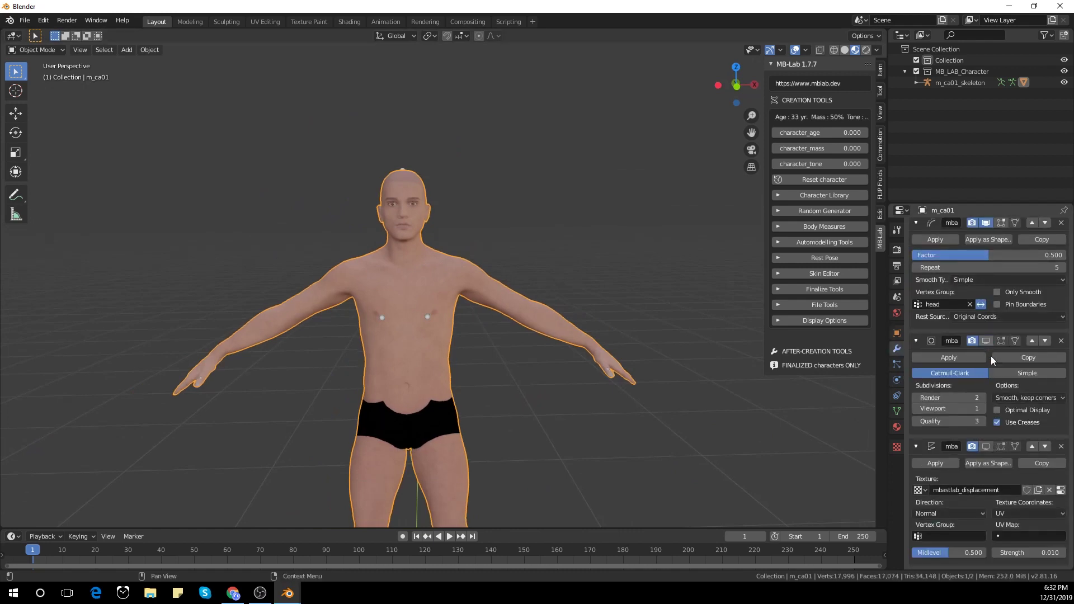
scroll(992, 353, "up", 3)
left_click(988, 291)
scroll(993, 313, "up", 3)
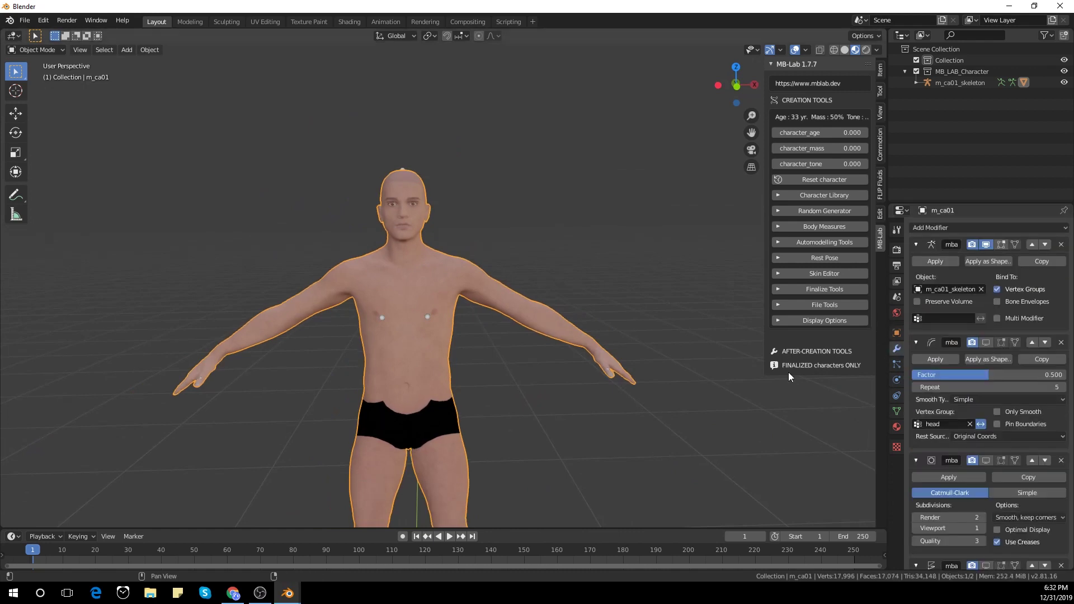
left_click(778, 395)
key("n")
key("n")
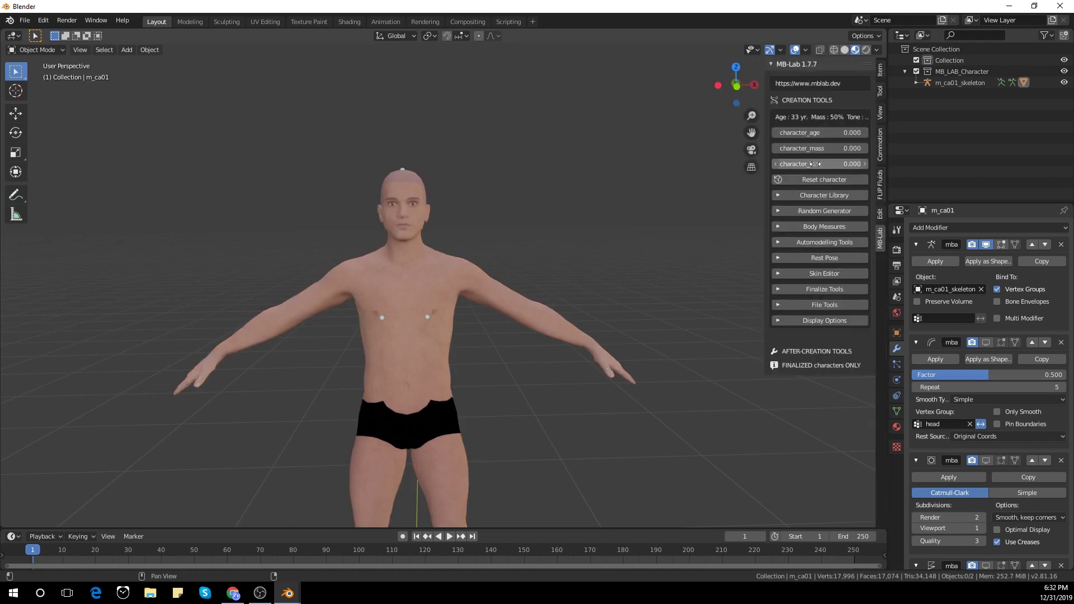
Try a character_age of -1.000 on the character, and set it back to 0
left_click_drag(828, 152, 691, 134)
type("0")
key("Return")
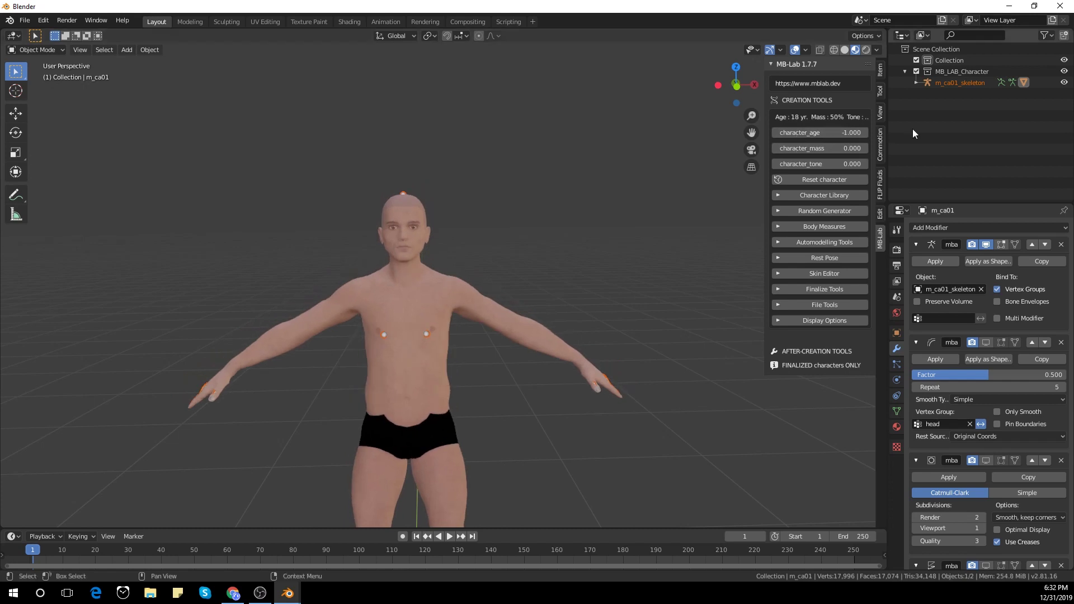
double_click(837, 136)
type("0")
key("Return")
Raise the character_tone to about 0.410 for a more muscular body and hide the sidebar
mouse_move(848, 166)
left_mouse_down()
mouse_move(829, 176)
mouse_move(859, 170)
left_mouse_up()
mouse_move(639, 223)
middle_mouse_down()
mouse_move(513, 227)
mouse_move(642, 244)
middle_mouse_up()
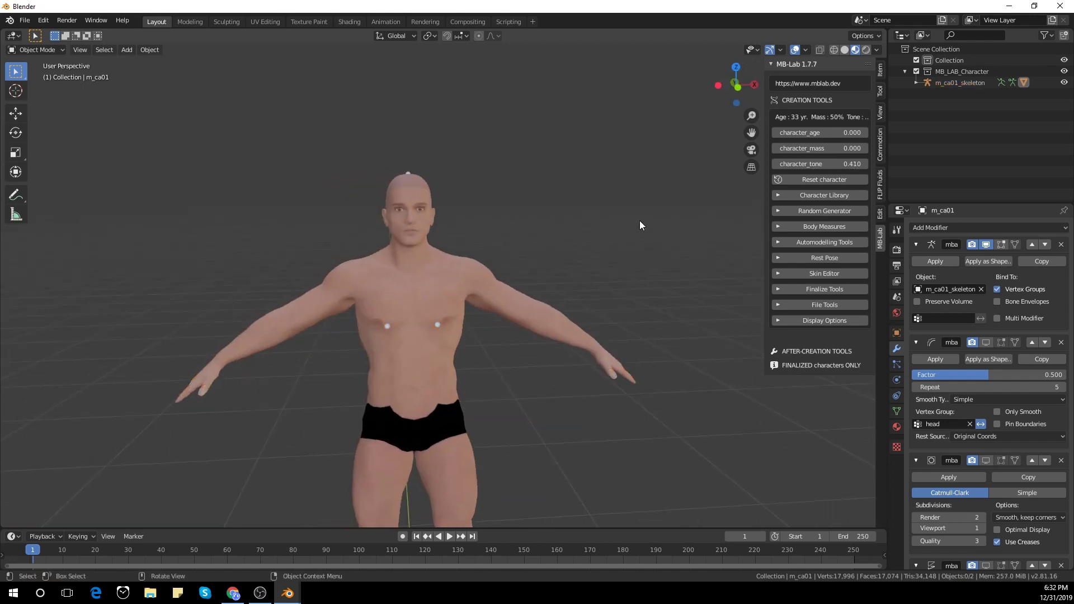
key("n")
Select the character's skeleton and enable In Front in its viewport display so the bones draw over the body
left_click(441, 325)
left_click(896, 399)
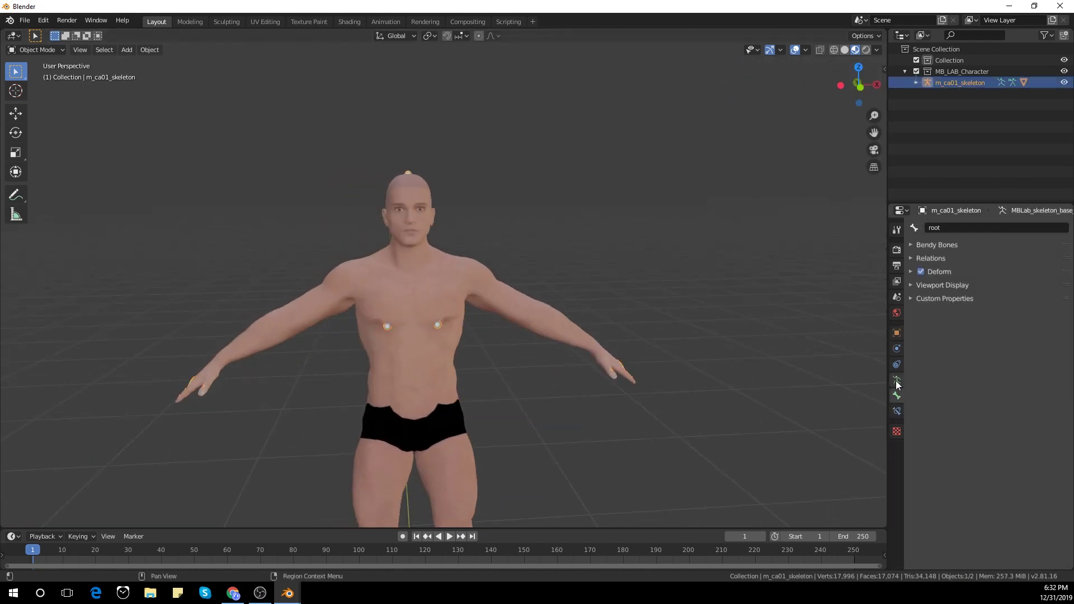
left_click(898, 380)
middle_click_drag(624, 339, 592, 340)
left_click(896, 336)
left_click(955, 467)
left_click(1053, 497)
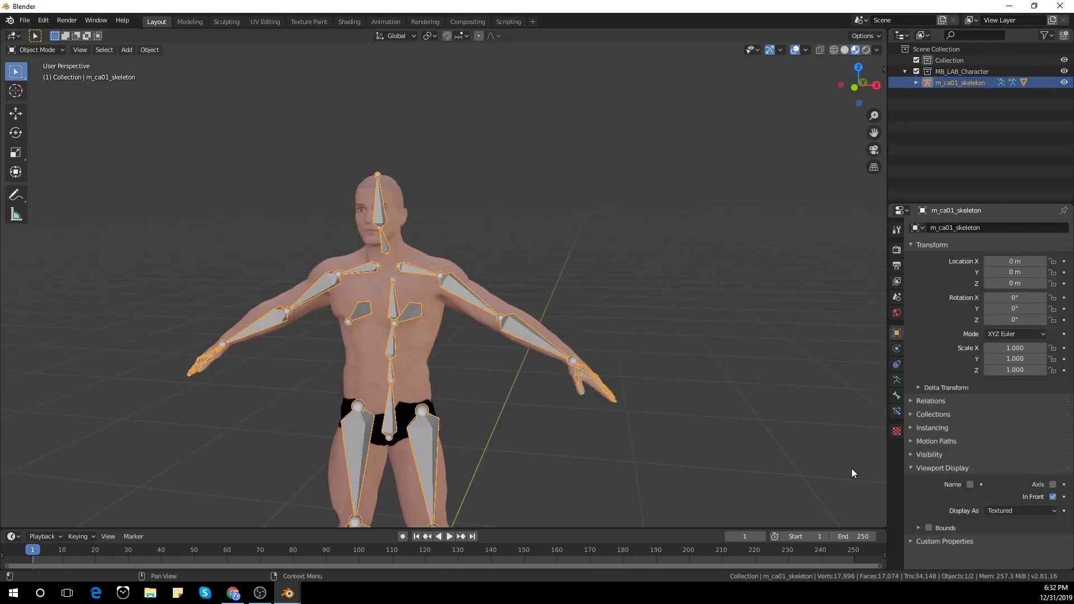
middle_click_drag(852, 468, 717, 324)
Split the 3D viewport vertically and widen the new area beside the original one
left_click_drag(884, 32, 807, 43)
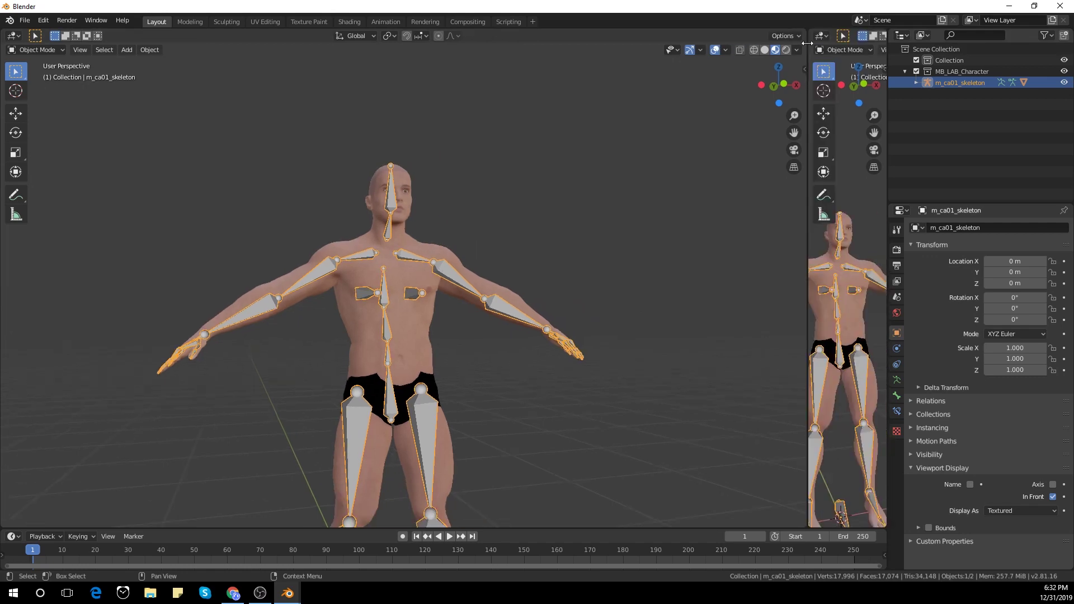
left_click_drag(808, 91, 513, 94)
mouse_move(572, 159)
middle_mouse_down()
mouse_move(550, 166)
mouse_move(564, 167)
middle_mouse_up()
Switch to the Shading workspace and show the character from the front in material preview shading
left_click(348, 22)
scroll(551, 255, "up", 6)
middle_click_drag(552, 255, 625, 254)
key("KP_1")
scroll(580, 213, "up", 3)
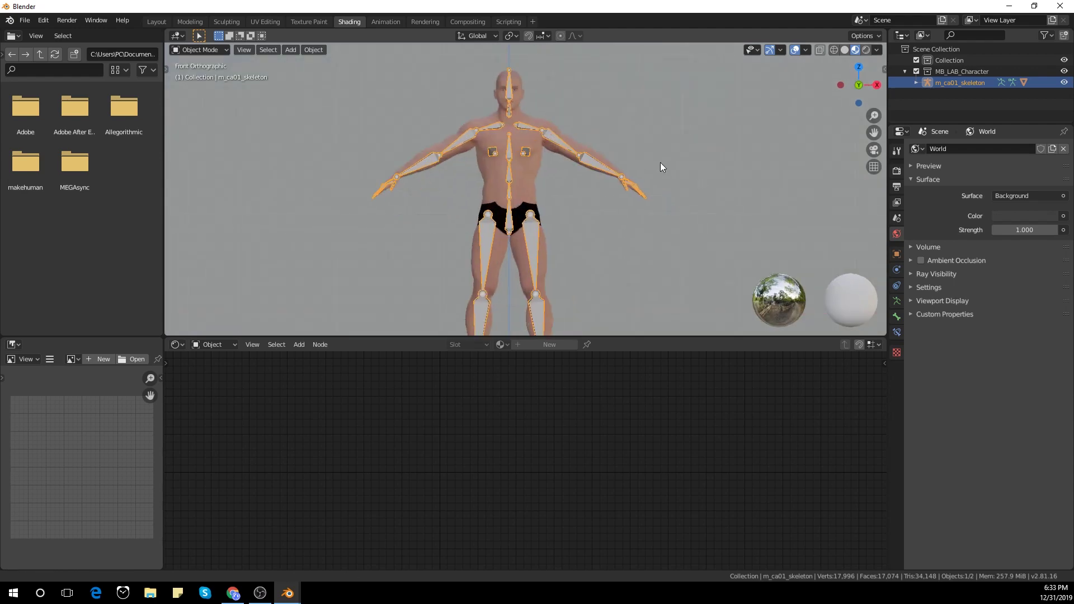
left_click(845, 50)
left_click(856, 50)
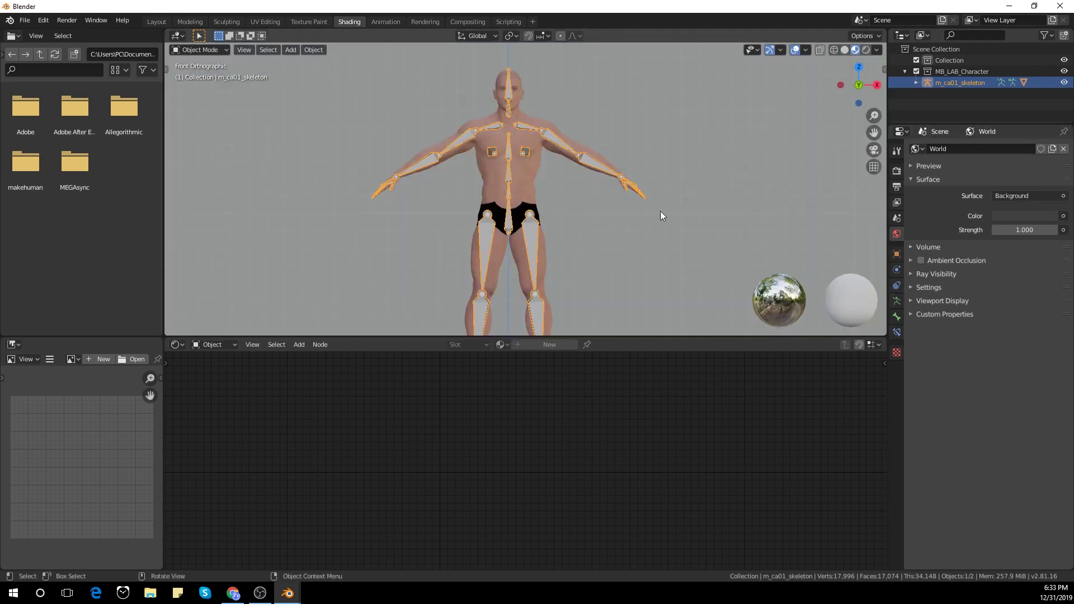
Select the character's body mesh and remove all of its MB-Lab material slots
left_click(531, 189)
left_click(897, 347)
left_click(1065, 161)
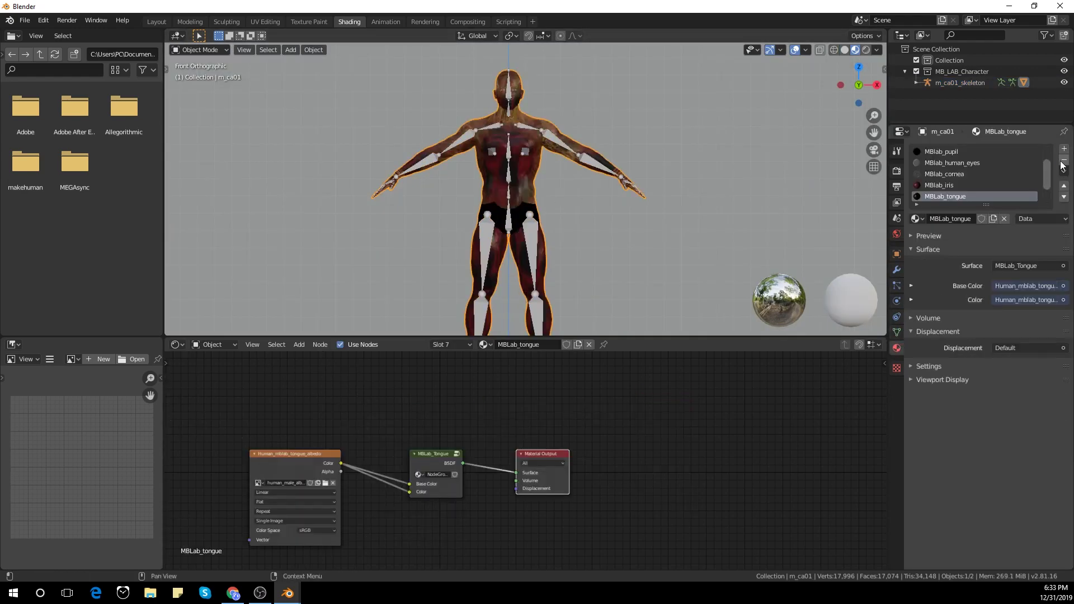
left_click(1065, 161)
left_click(1065, 161)
left_click(1065, 162)
left_click(1066, 161)
left_click(1065, 161)
left_click(1066, 161)
left_click(1066, 162)
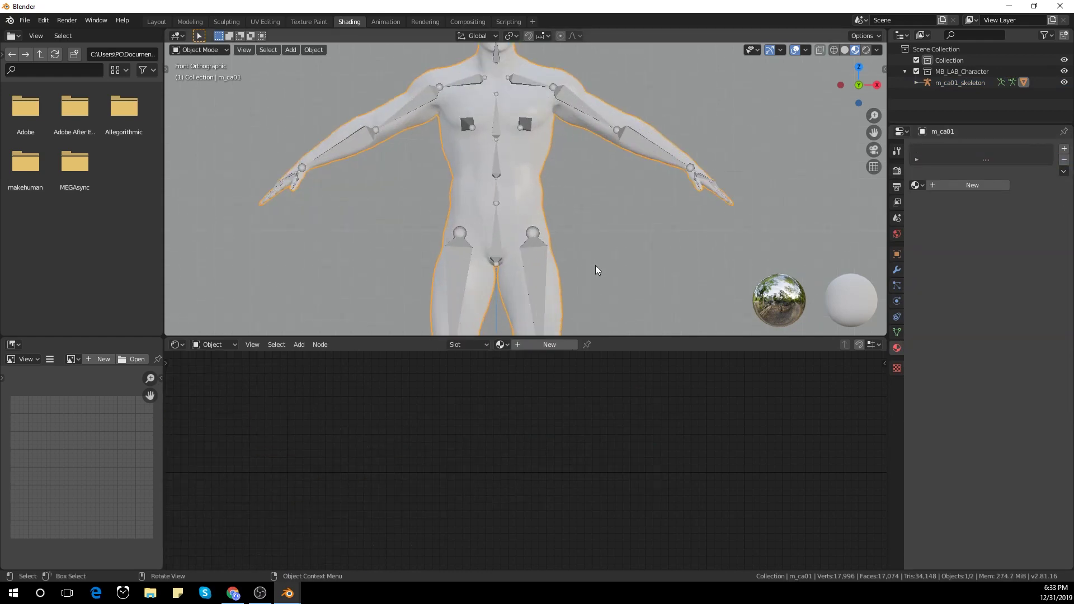
Check the body briefly without viewport overlays, and hide the character's skeleton
left_click(795, 50)
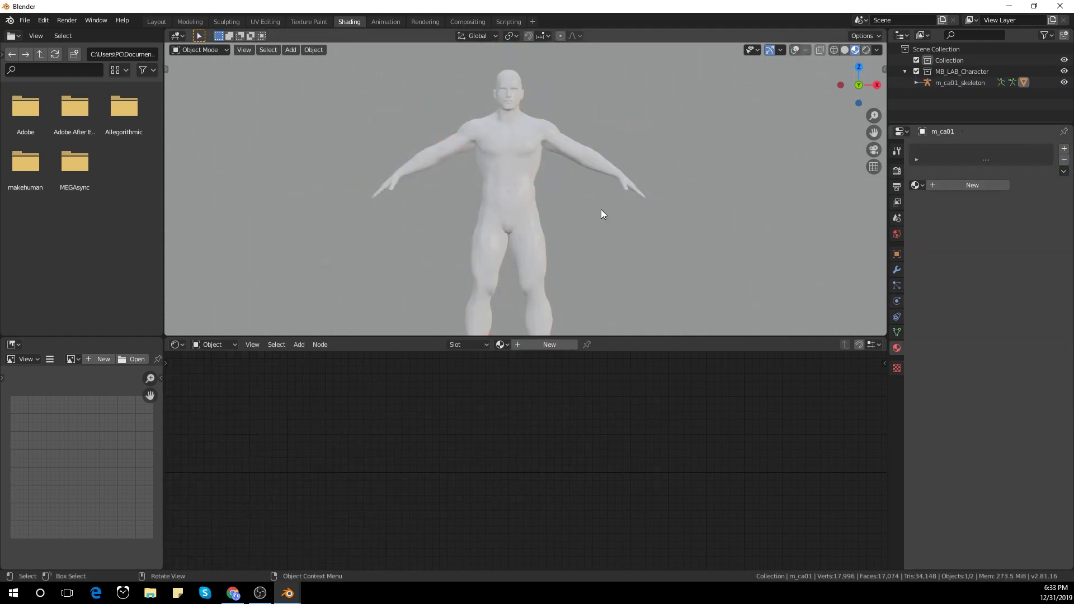
left_click(795, 50)
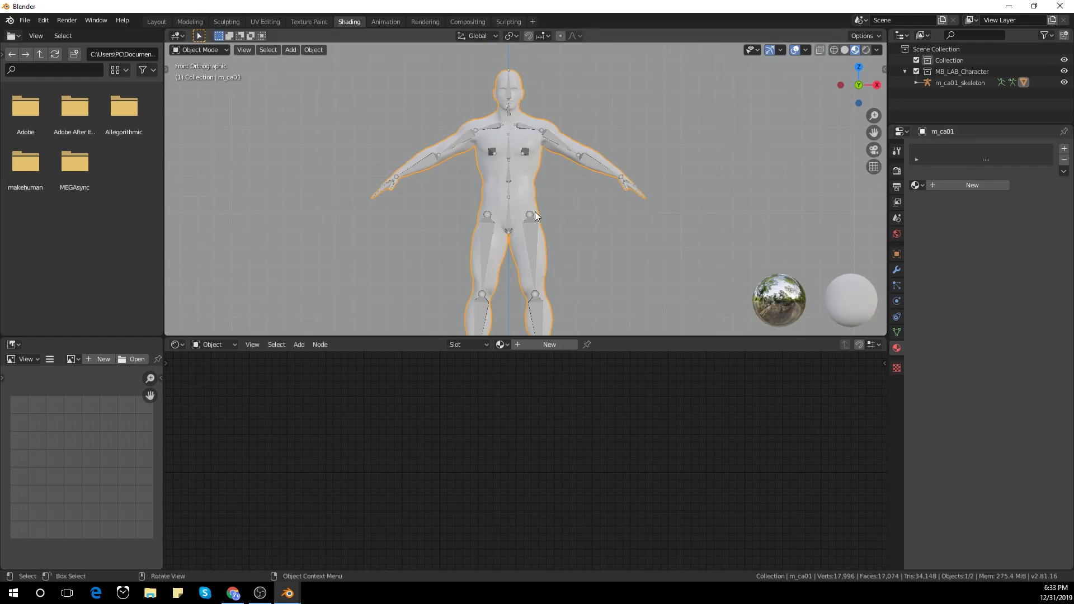
left_click(534, 230)
key("h")
Create a new material on the character's body mesh and add a Bump node beside its Principled BSDF
left_click(534, 196)
left_click(949, 186)
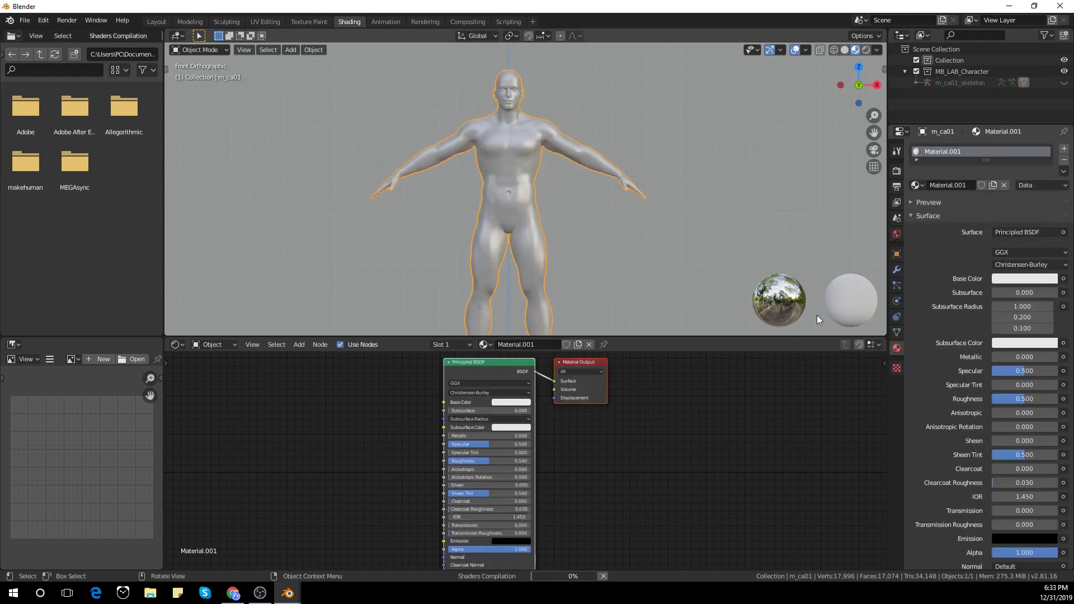
scroll(369, 462, "down", 3)
middle_click_drag(317, 498, 374, 456)
key("shift+a")
left_click(374, 456)
type("bump")
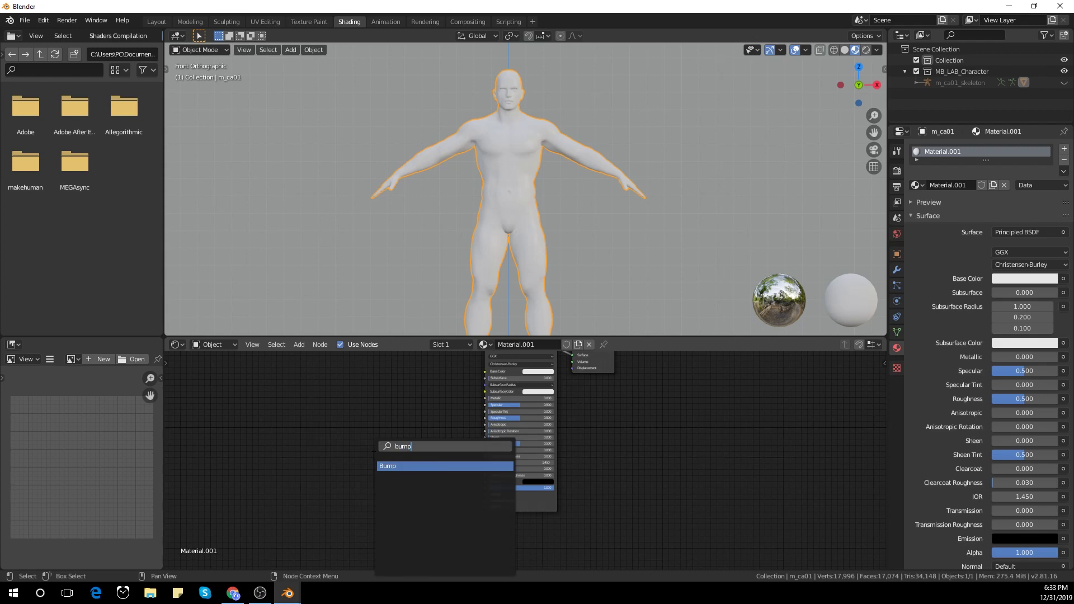
key("Return")
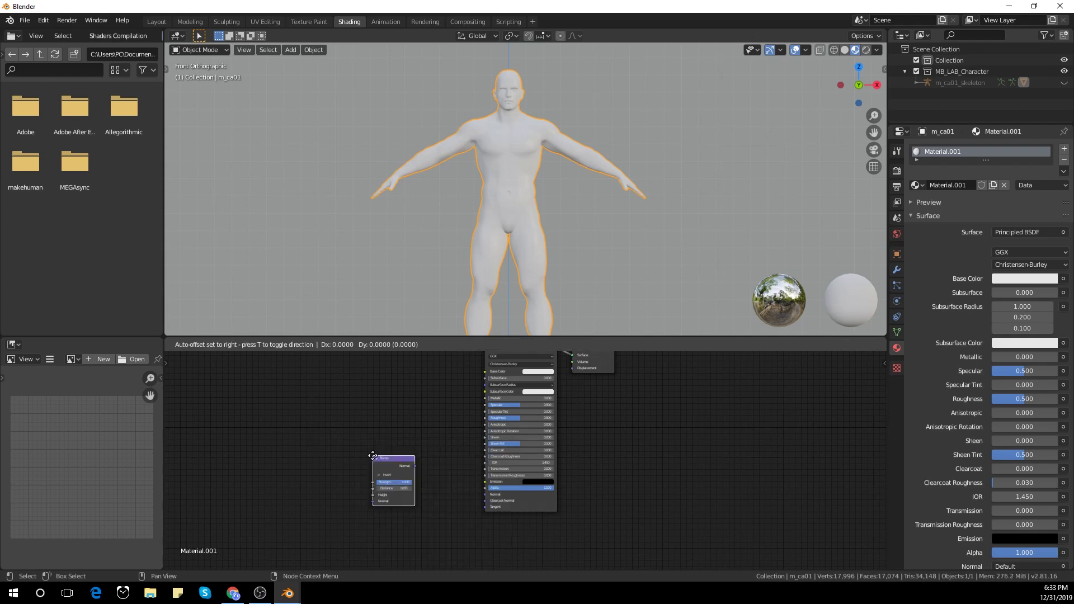
left_click(379, 469)
Connect the Bump node's Normal output to the Principled BSDF's Normal input and set the shader's Roughness to 0.2
scroll(408, 508, "up", 4)
left_click_drag(375, 487, 484, 514)
middle_click_drag(408, 442, 415, 496)
scroll(502, 468, "down", 1)
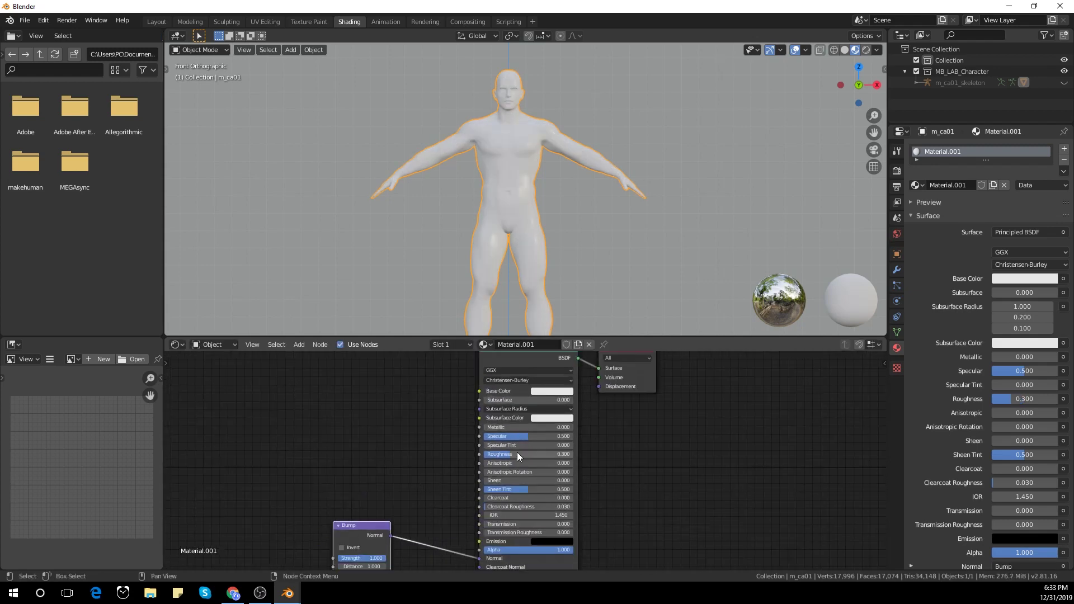
double_click(517, 452)
type("0.2")
key("Return")
left_click(773, 485)
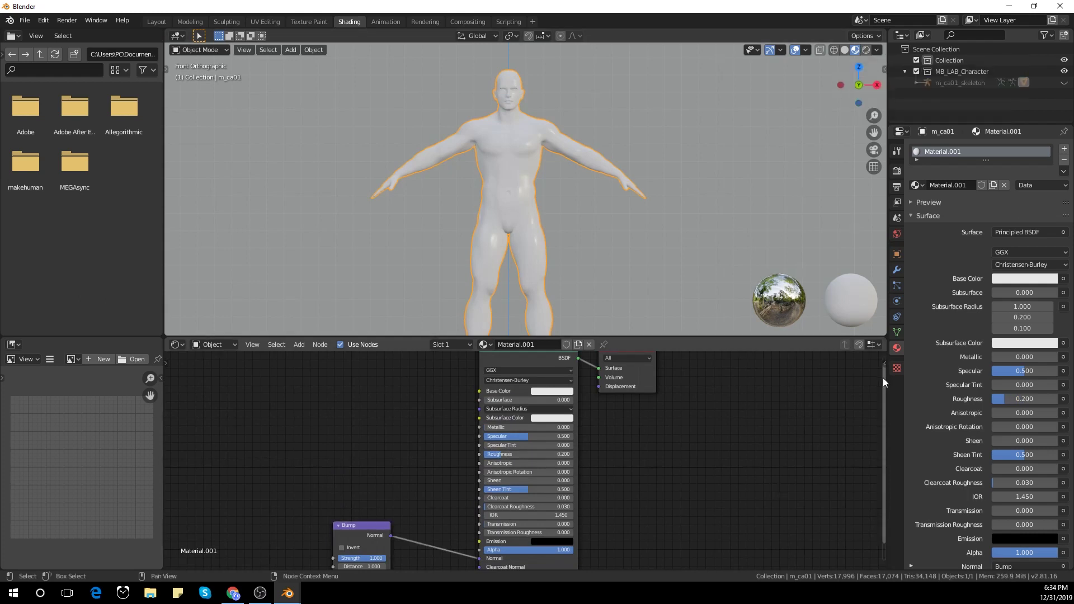
Add a Voronoi Texture node in front of the Bump node
scroll(406, 496, "down", 2)
middle_click_drag(405, 497, 475, 412)
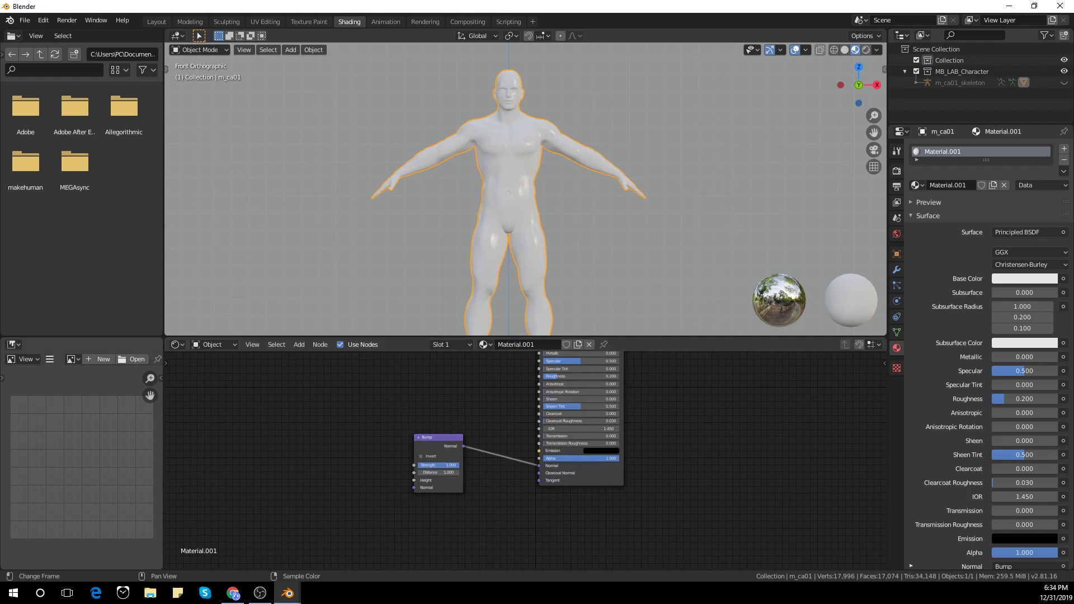
left_click(328, 483)
key("shift+a")
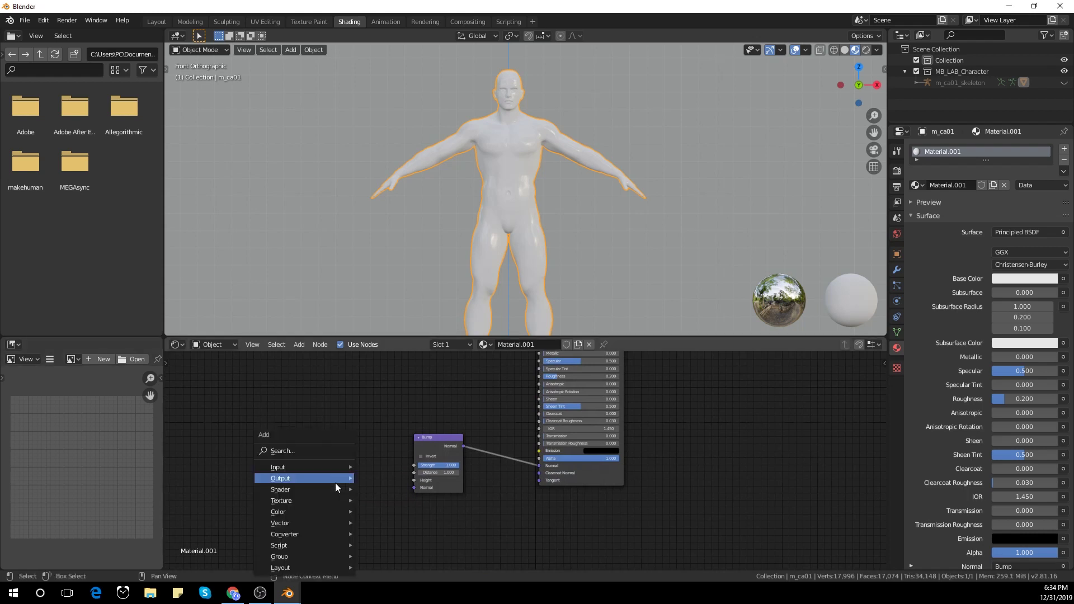
left_click(307, 451)
type("vor")
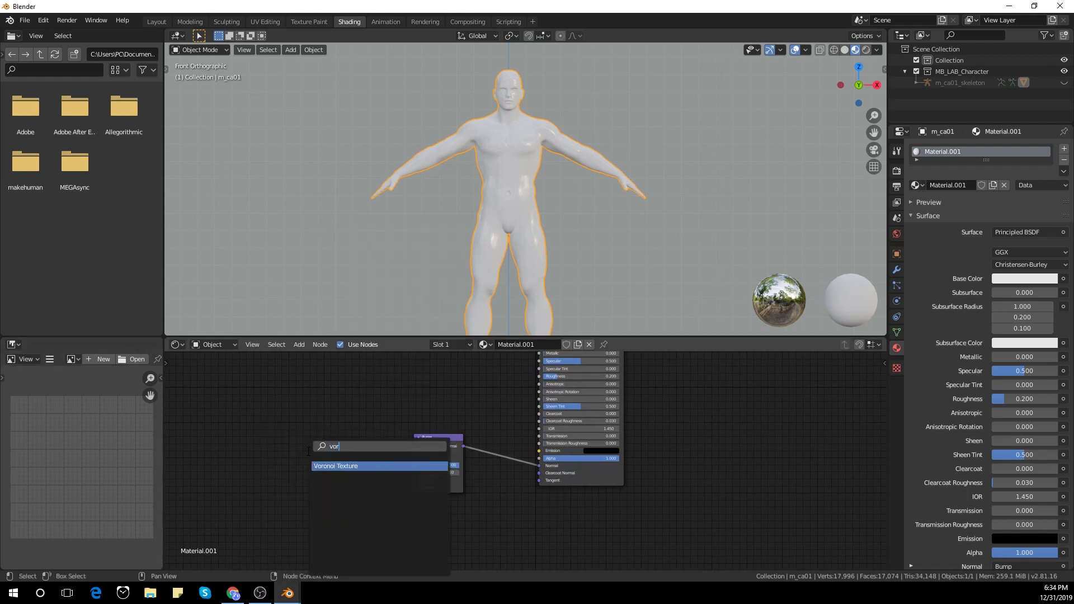
key("Return")
left_click(307, 451)
Connect the Voronoi Texture's Distance output to the Bump node's Height input and select the Voronoi Texture node
scroll(353, 476, "up", 3)
middle_click_drag(357, 481, 389, 453)
left_click_drag(344, 435, 390, 439)
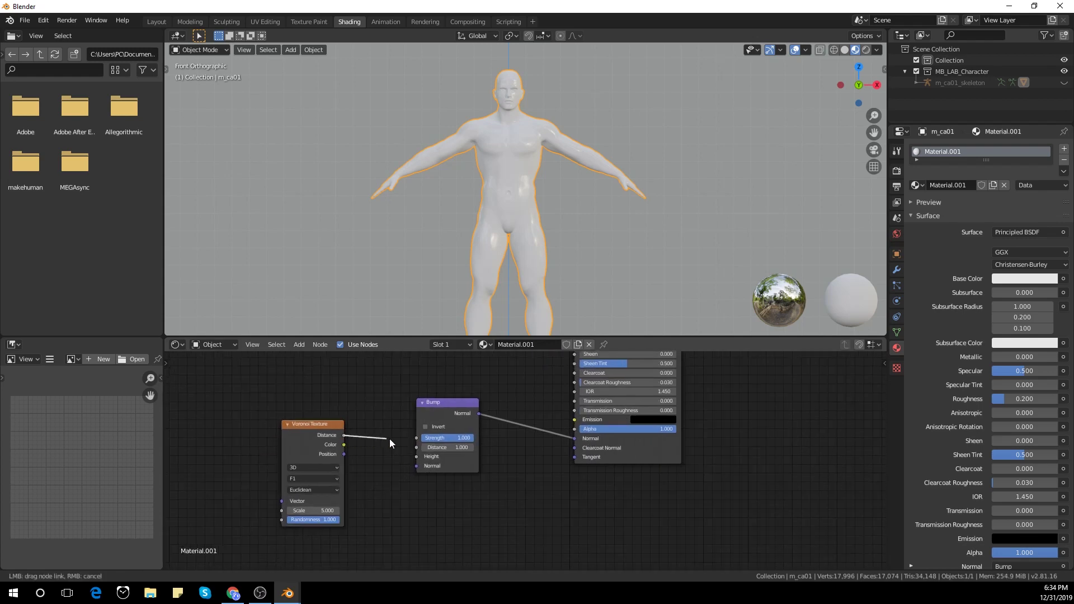
scroll(388, 504, "down", 1)
middle_click_drag(376, 520, 502, 506)
left_click(427, 448)
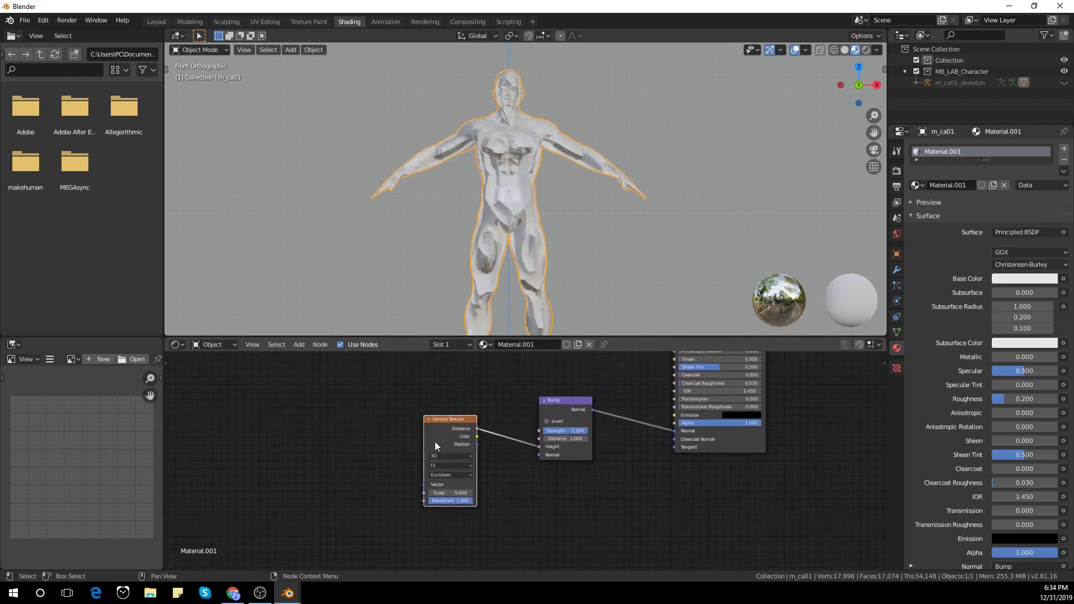
Search the add-ons in the preferences for "nod" to check whether Node Wrangler is enabled
left_click(43, 21)
left_click(84, 180)
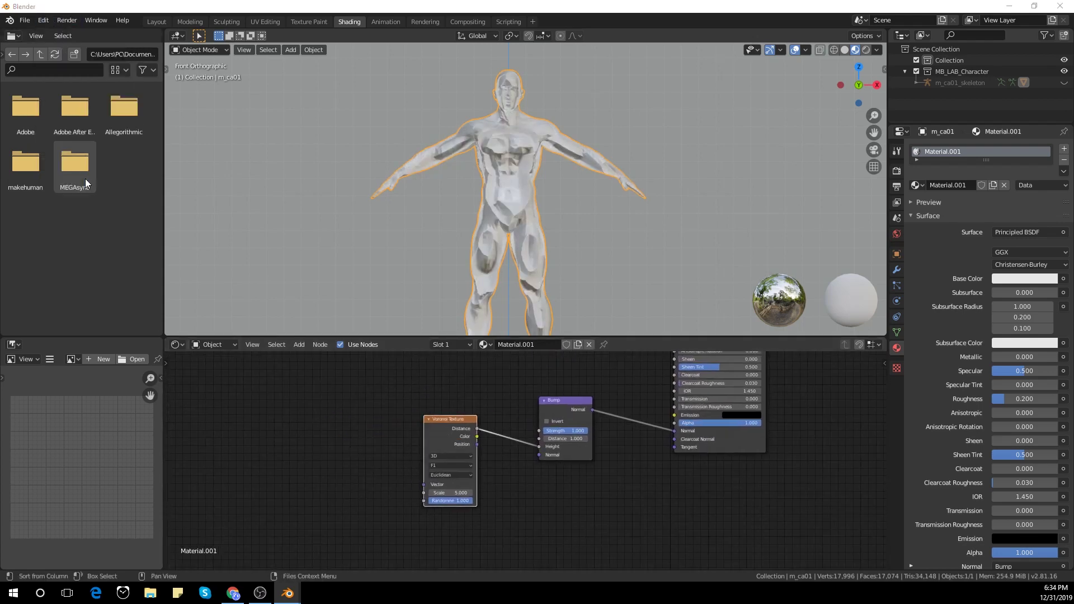
left_click_drag(173, 51, 410, 75)
left_click(435, 101)
type("nod")
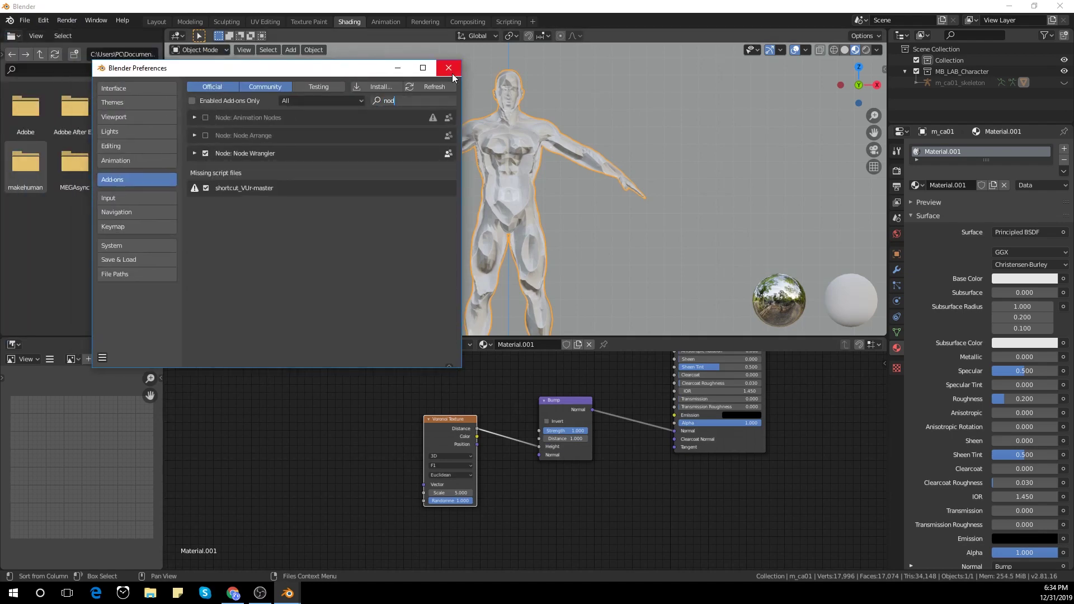
left_click(448, 68)
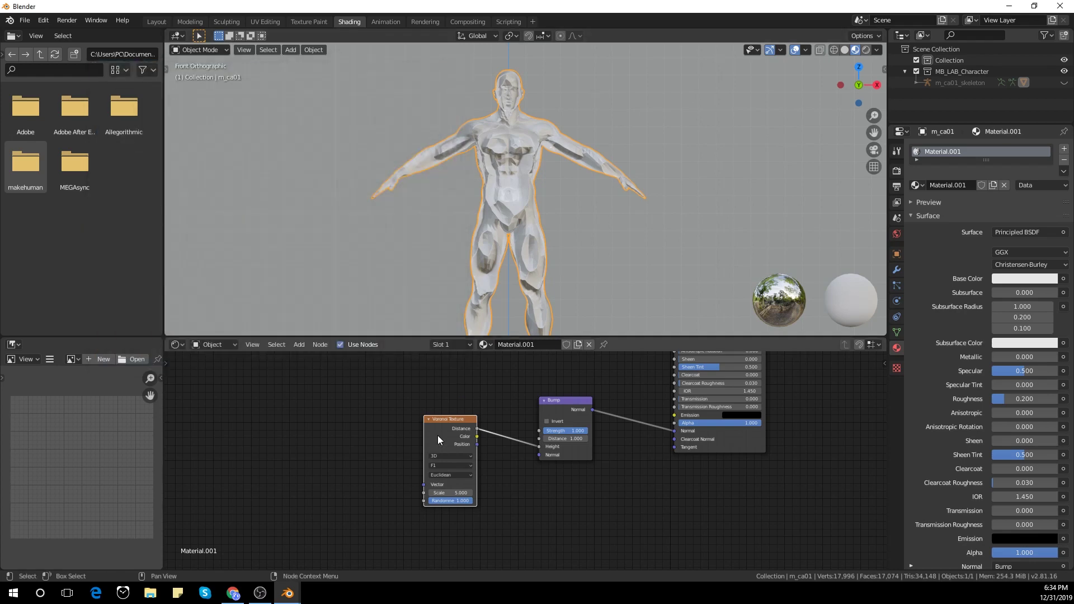
Add Texture Coordinate and Mapping nodes to the Voronoi Texture with Node Wrangler and space them apart
key("ctrl+t")
middle_click_drag(440, 361, 568, 528)
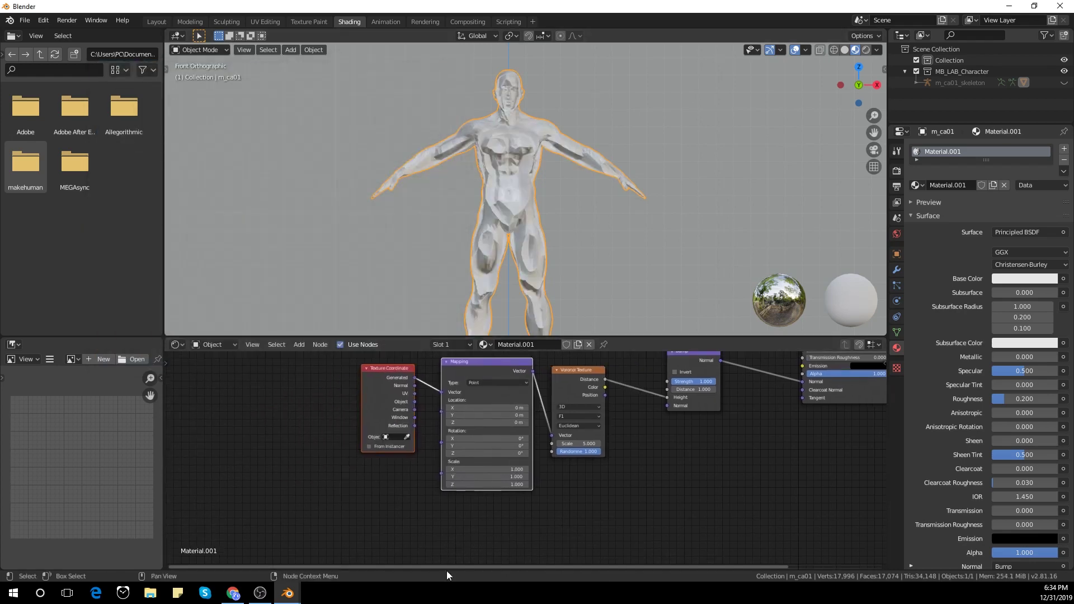
scroll(395, 524, "up", 1)
scroll(378, 481, "down", 2)
left_click_drag(378, 397, 233, 423)
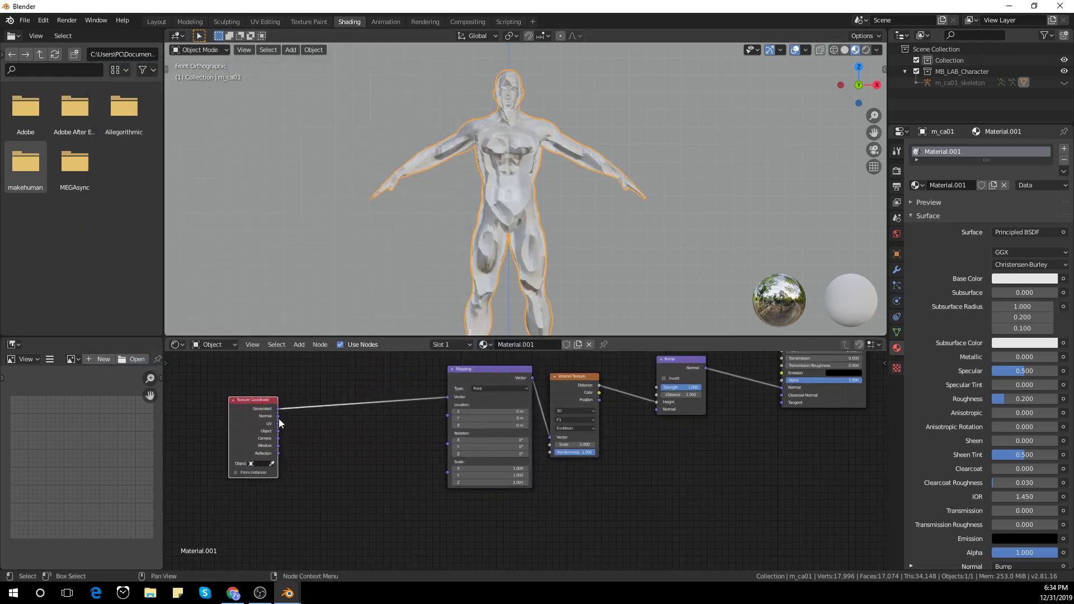
left_click_drag(473, 372, 415, 376)
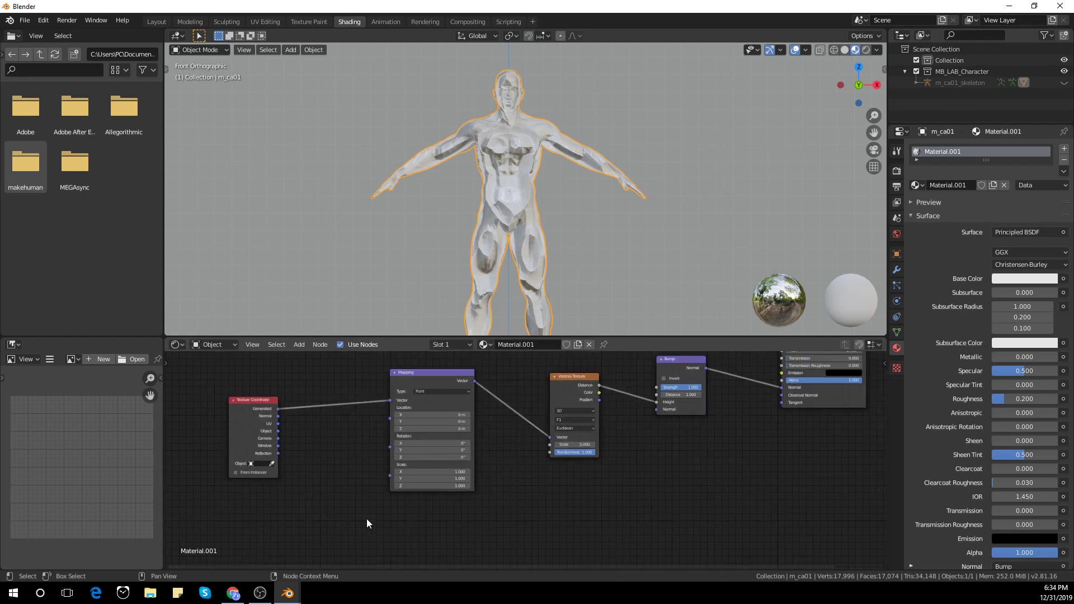
Insert a Noise Texture node between the Texture Coordinate and Mapping nodes, and move the Texture Coordinate node farther away
key("shift+a")
left_click(336, 449)
type("nois")
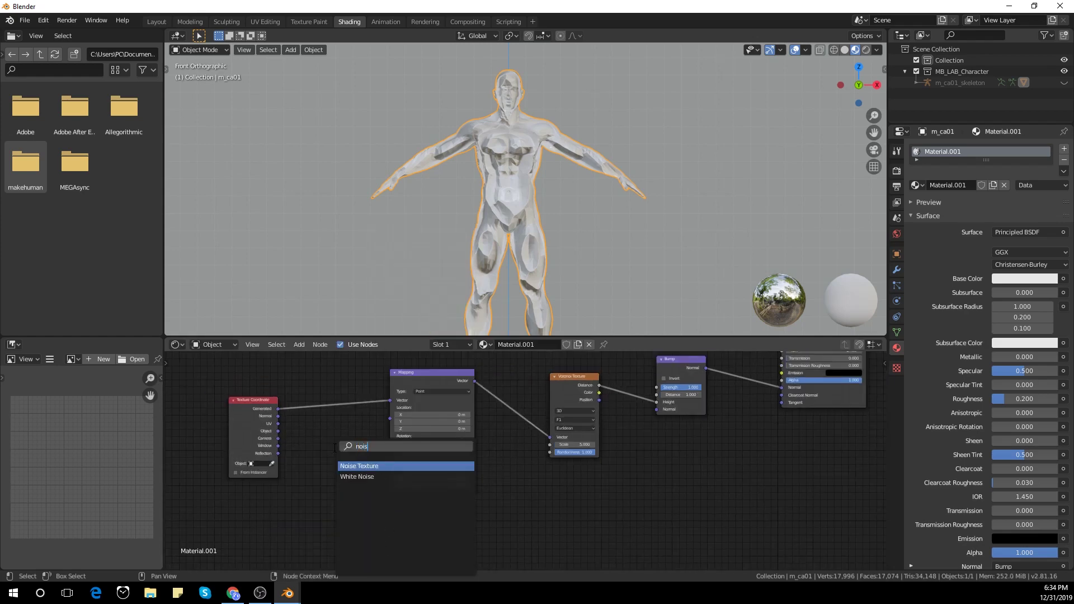
key("Return")
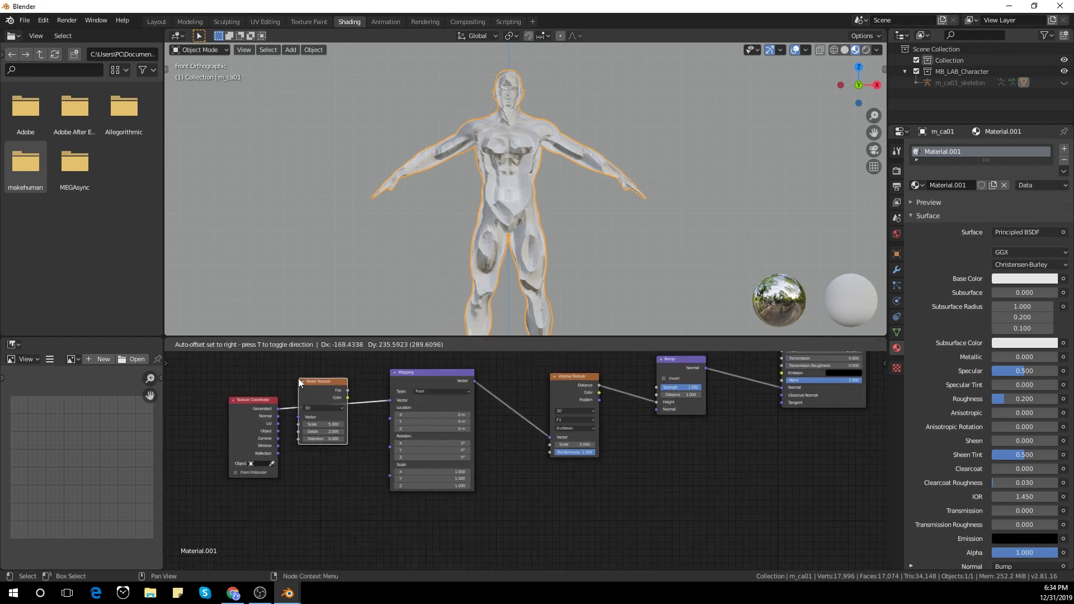
left_click(299, 379)
left_click_drag(250, 447, 209, 455)
scroll(291, 457, "down", 3)
middle_click_drag(304, 457, 286, 459)
scroll(314, 476, "up", 3)
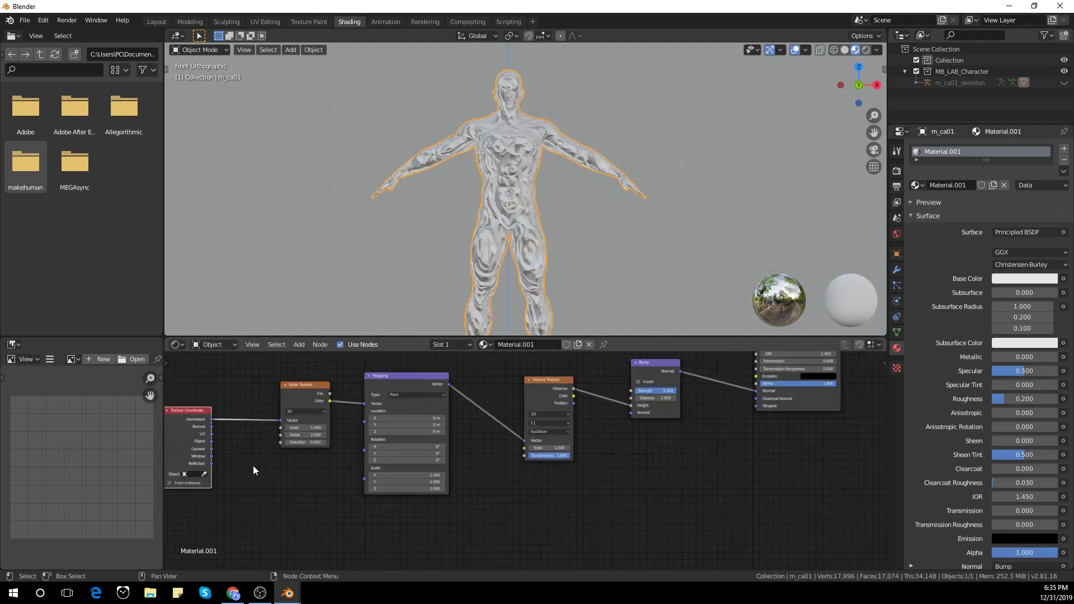
Feed the Noise Texture's Vector from the Texture Coordinate's Object output and move both nodes away from the Mapping node
left_click_drag(211, 443, 280, 421)
scroll(289, 449, "down", 2)
middle_click_drag(299, 435, 318, 441)
left_click_drag(254, 371, 375, 426)
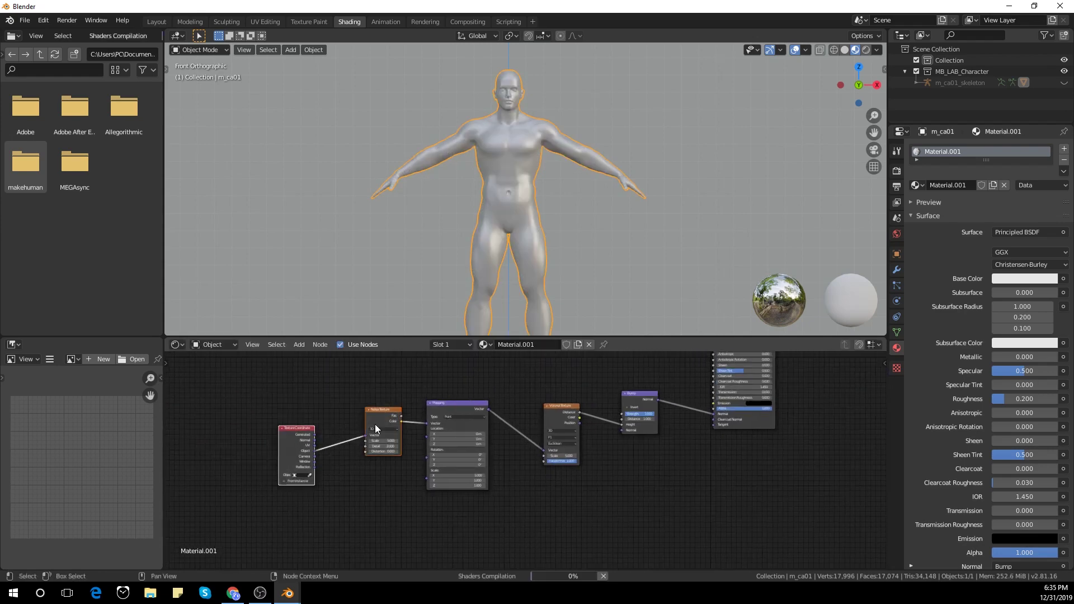
key("g")
left_click(365, 501)
left_click_drag(262, 461, 411, 559)
key("g")
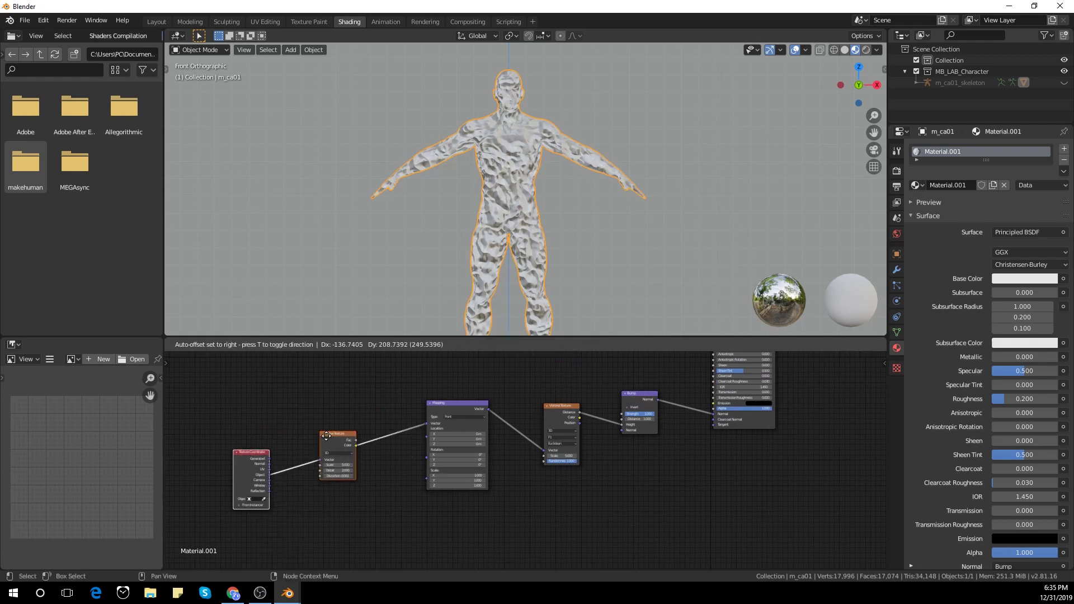
left_click(365, 506)
Insert a MixRGB node between the Noise Texture and Mapping nodes, and connect the Texture Coordinate's Object output to its Color2 input
key("shift+a")
left_click(356, 450)
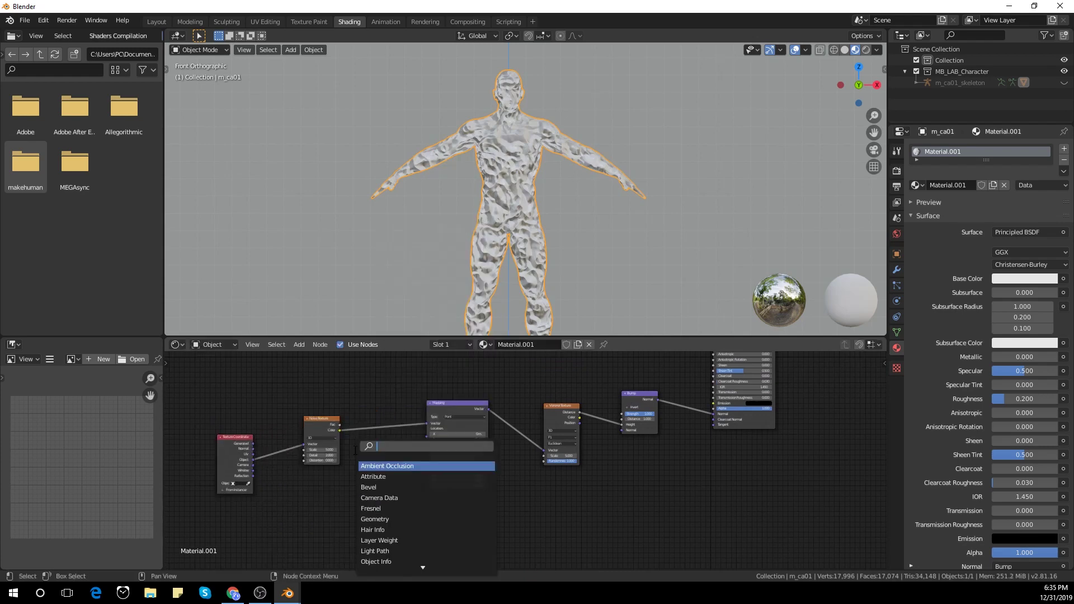
type("mix")
key("Down")
key("Return")
left_click(367, 413)
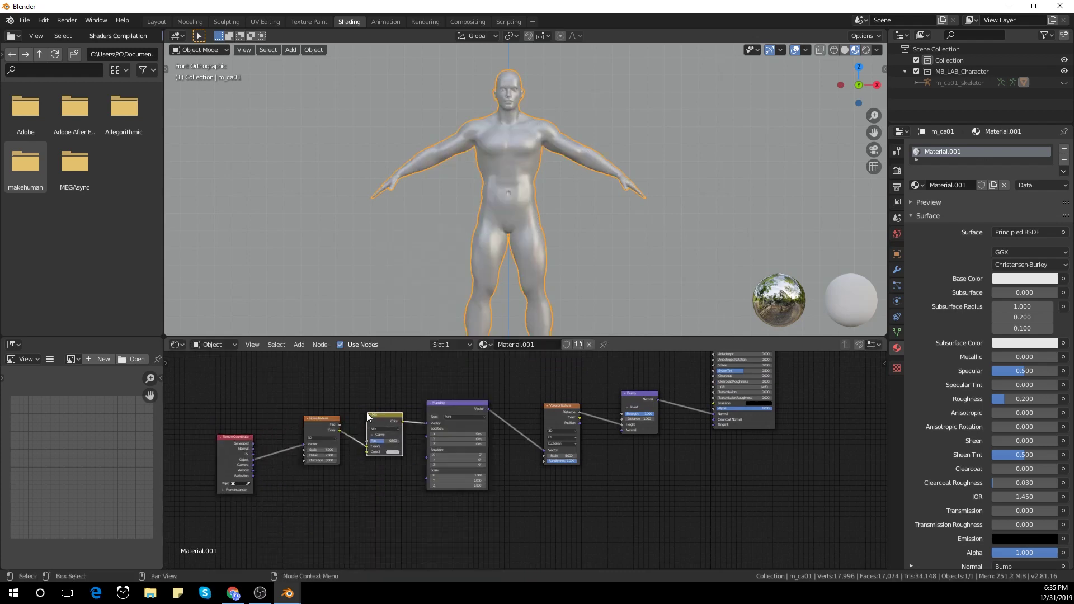
scroll(367, 411, "up", 1)
left_click_drag(270, 442, 412, 432)
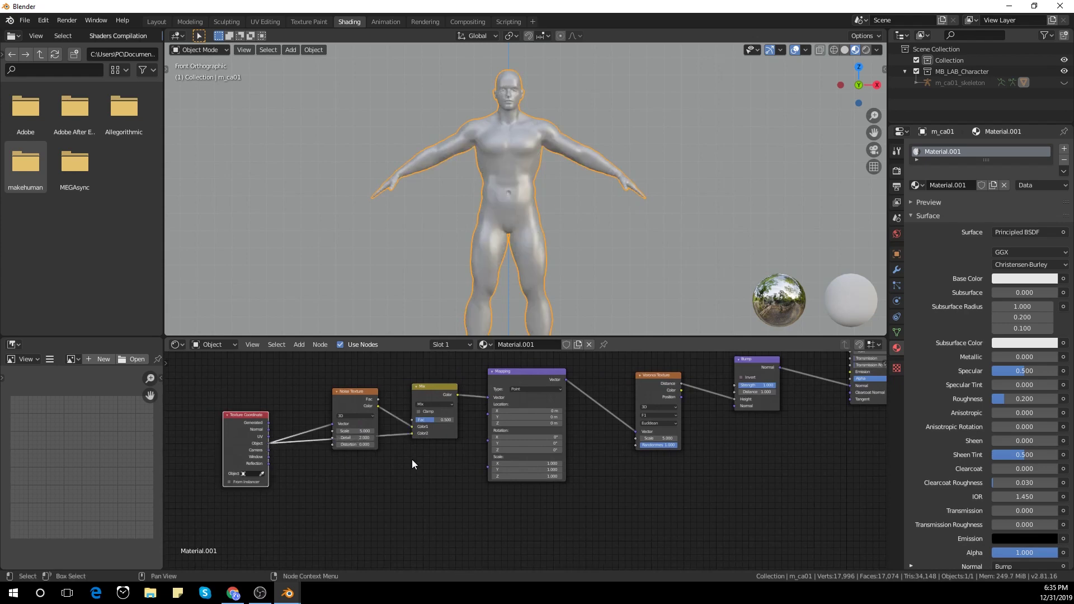
Set the Bump node's Strength to 0.2 and raise the Mix node's Fac value
middle_click_drag(709, 479, 605, 507)
type("0.")
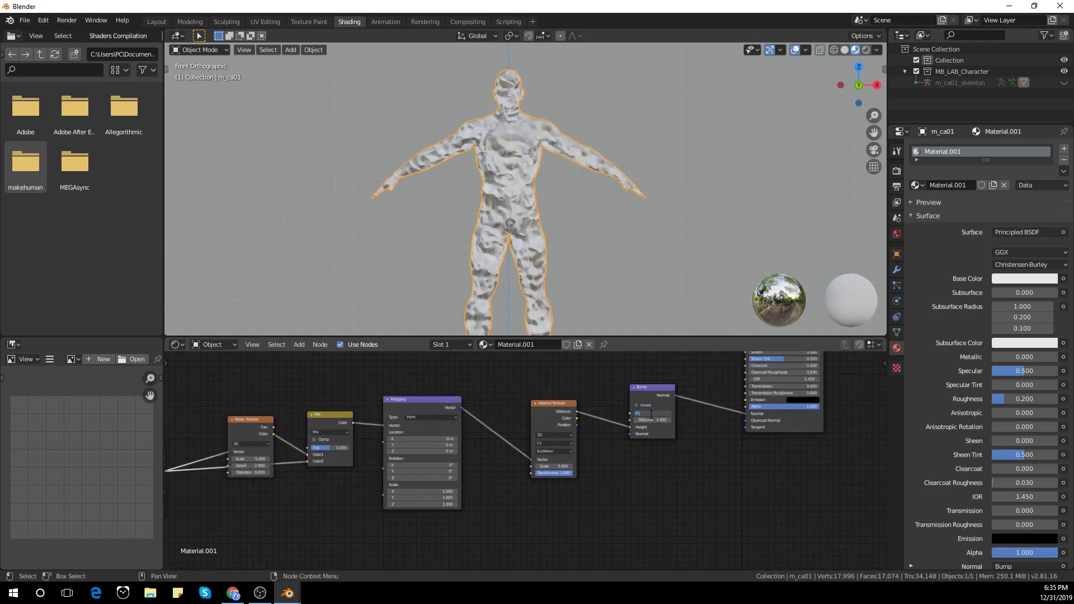
type("2")
key("Return")
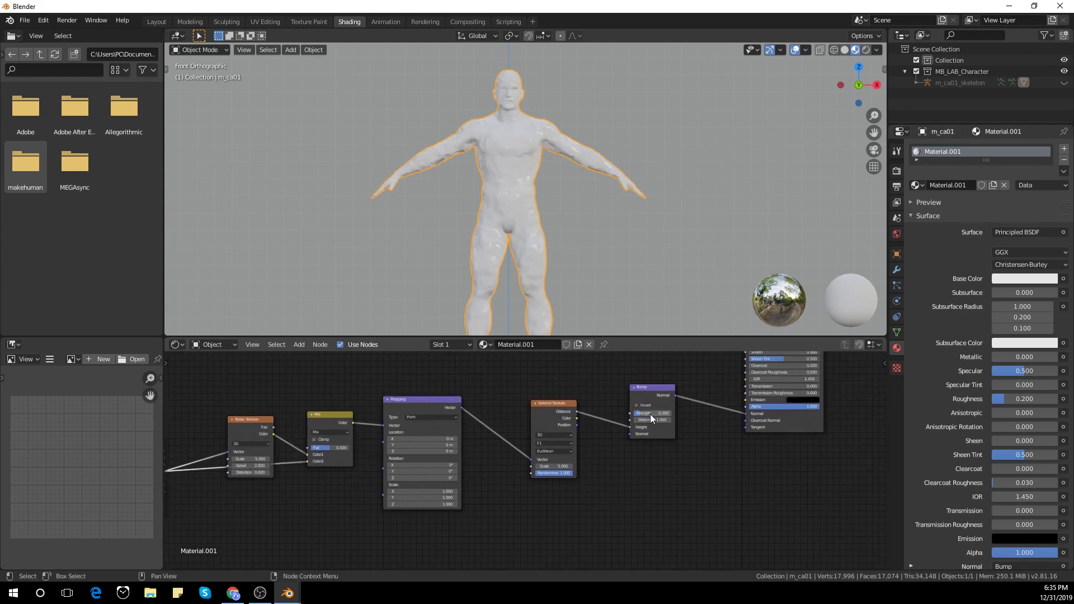
scroll(333, 499, "up", 2)
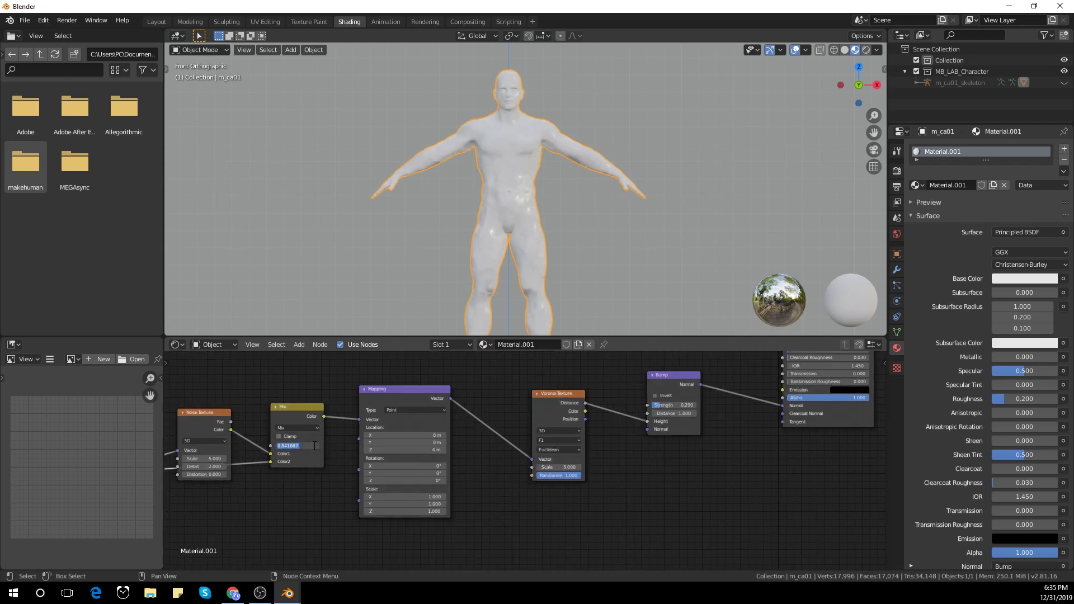
Enter Edit Mode on the body mesh and select the linked geometry of the character's left eyeball
scroll(681, 186, "up", 5)
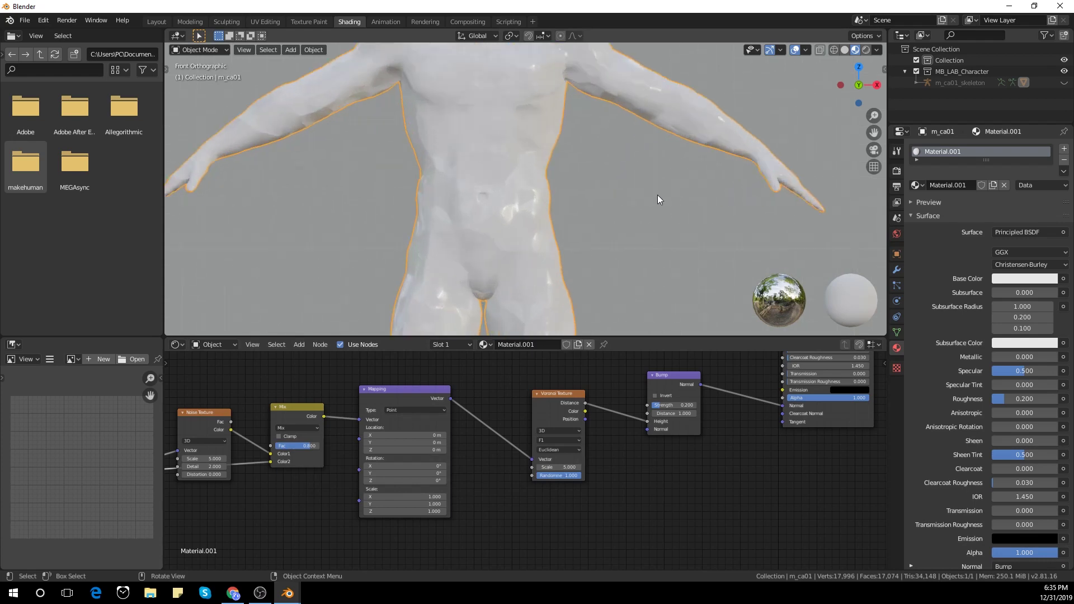
middle_click_drag(635, 168, 662, 315, "shift")
middle_click_drag(734, 156, 701, 167)
key("KP_1")
scroll(601, 223, "up", 5)
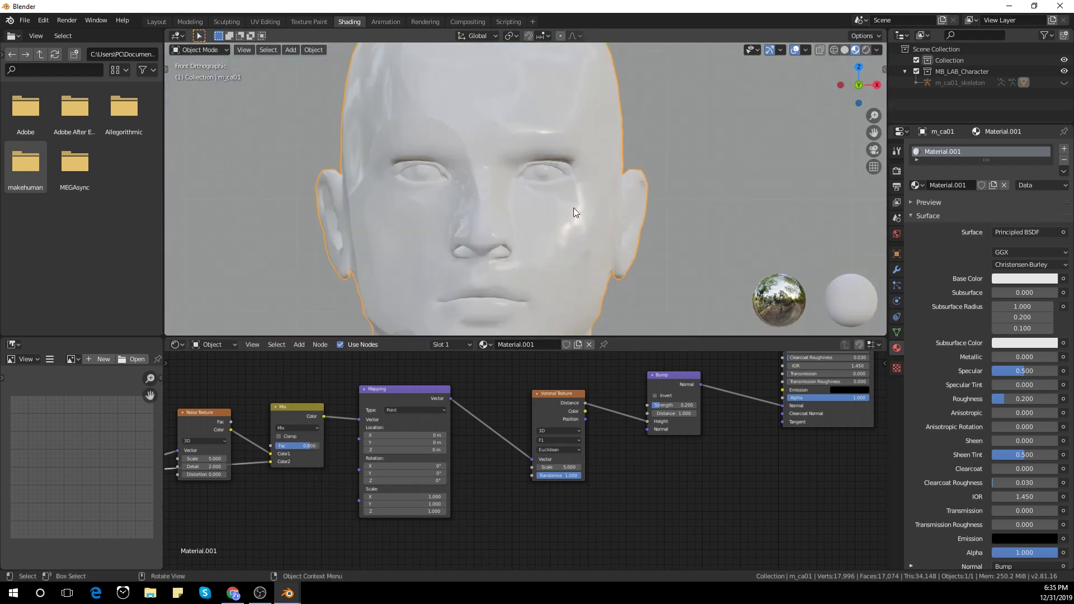
key("Tab")
scroll(562, 203, "up", 3)
left_click(550, 168)
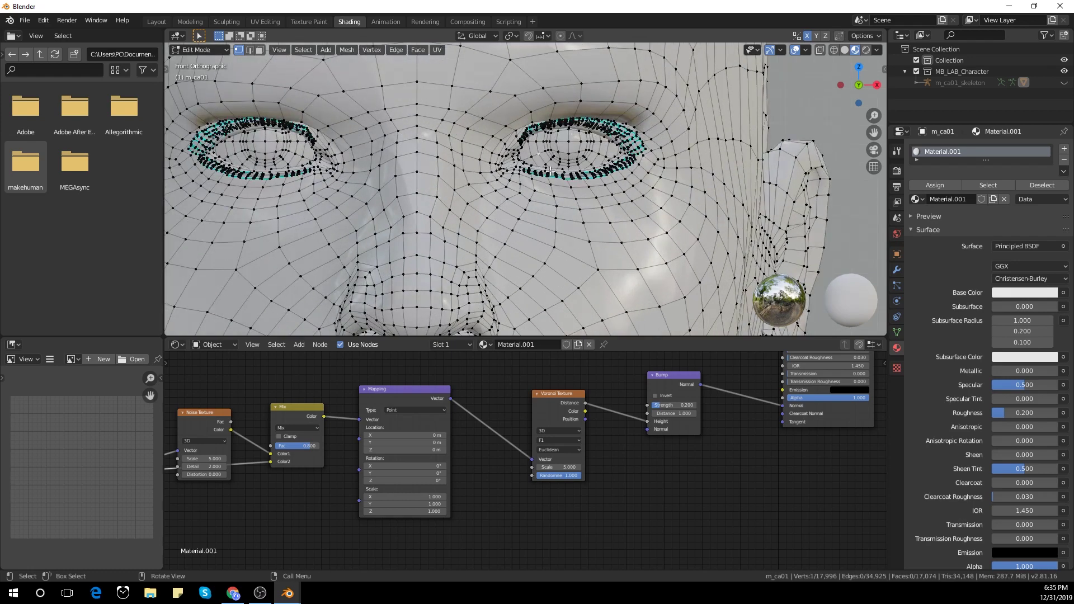
key("ctrl+l")
key("p")
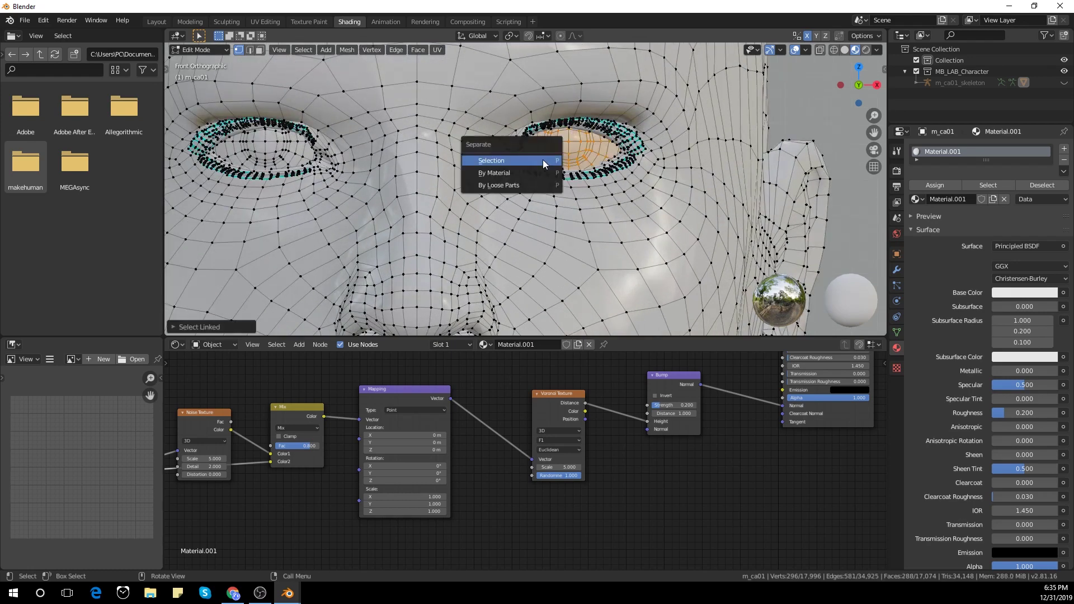
left_click(543, 159)
Try to add the character's right eyeball to the selection as linked geometry, undoing the stray selections
key("l")
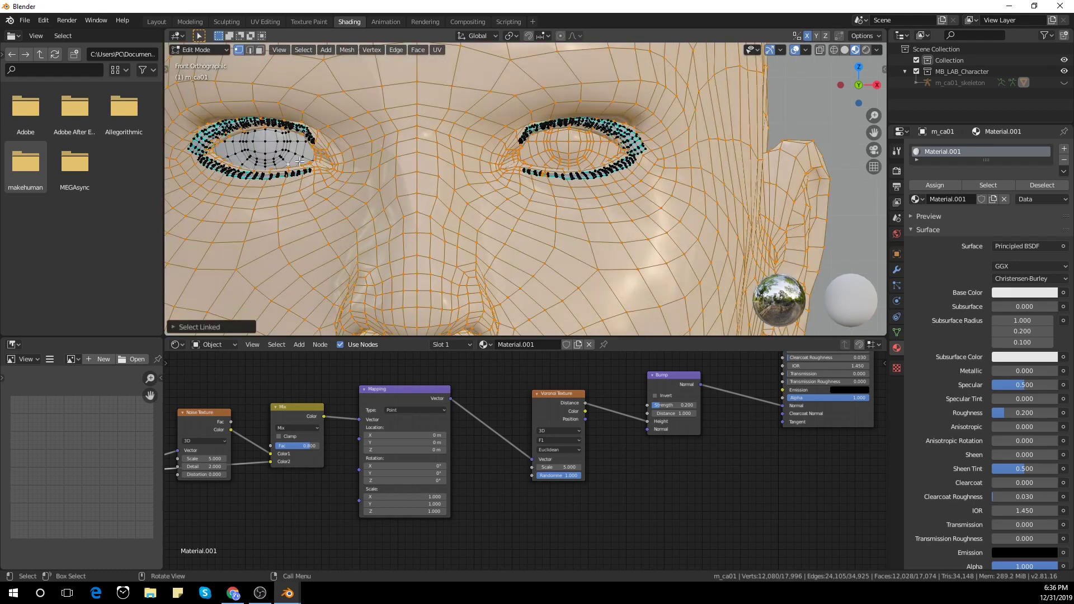
left_click(294, 159)
key("ctrl+z")
key("ctrl+z")
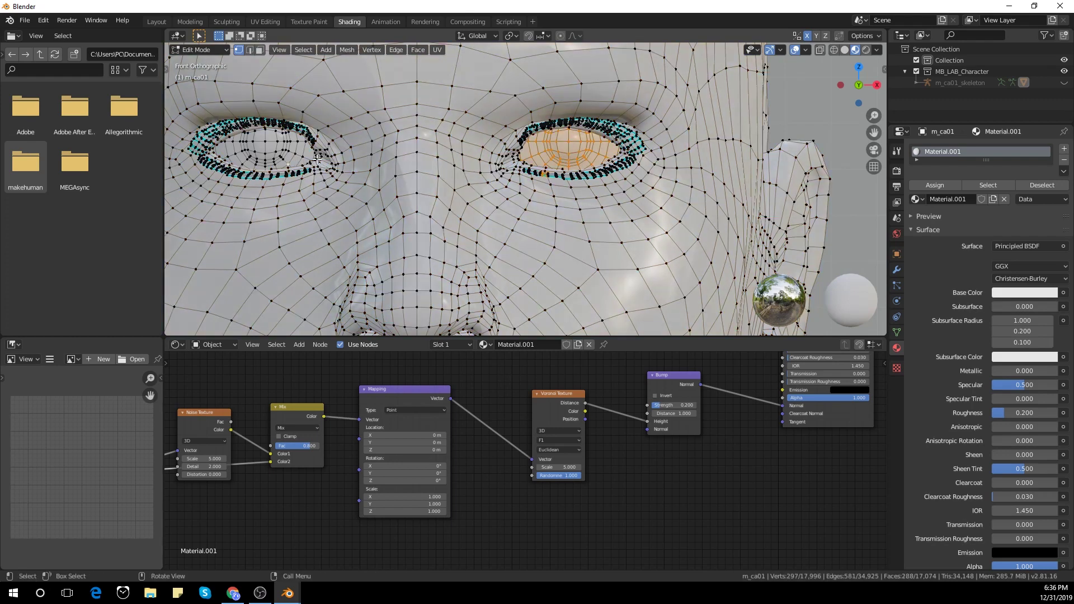
key("l")
key("ctrl+z")
left_click(297, 159)
key("ctrl+z")
key("l")
key("ctrl+z")
Select both eyeballs as linked geometry, separate them from the body into their own object, and return to Object Mode
left_click(298, 159)
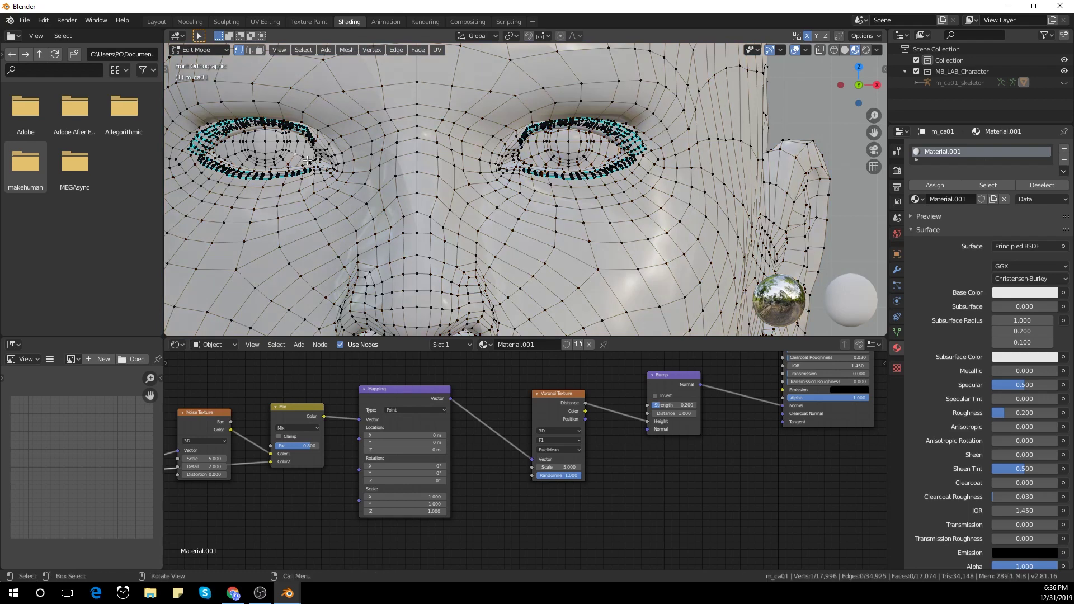
key("l")
key("ctrl+z")
left_click(571, 154, "shift")
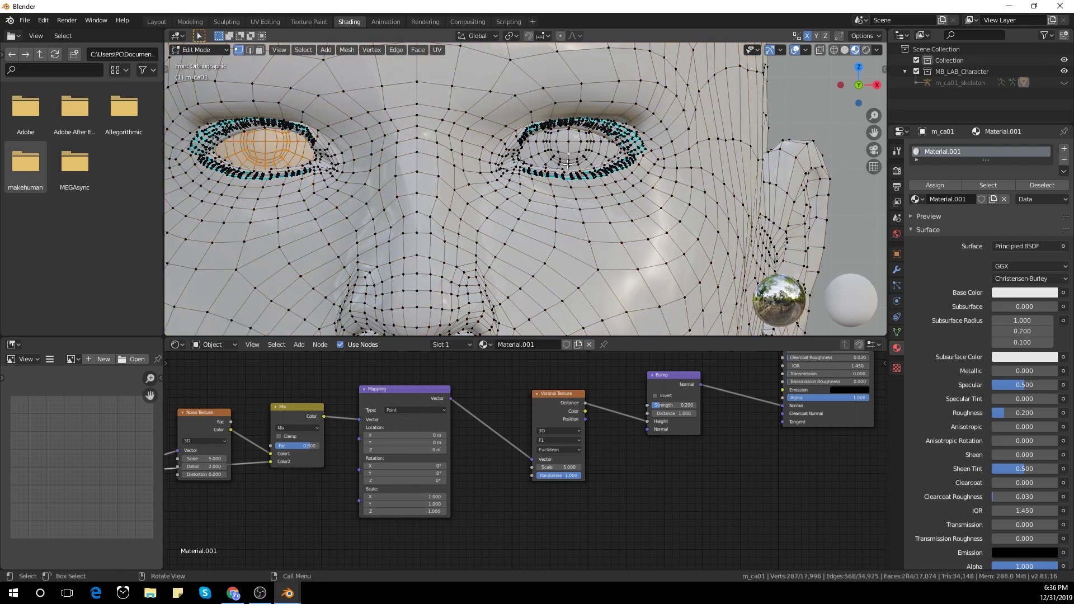
key("l")
key("p")
left_click(565, 166)
key("Tab")
scroll(566, 166, "down", 4)
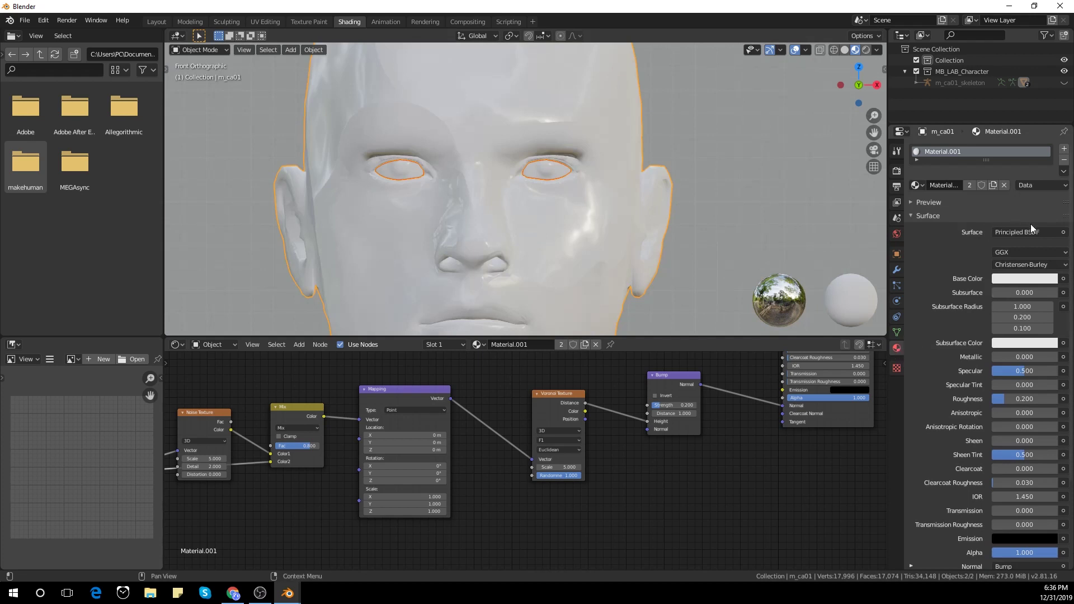
Clear the body's material slot and assign Material.001 to it again
left_click(1064, 149)
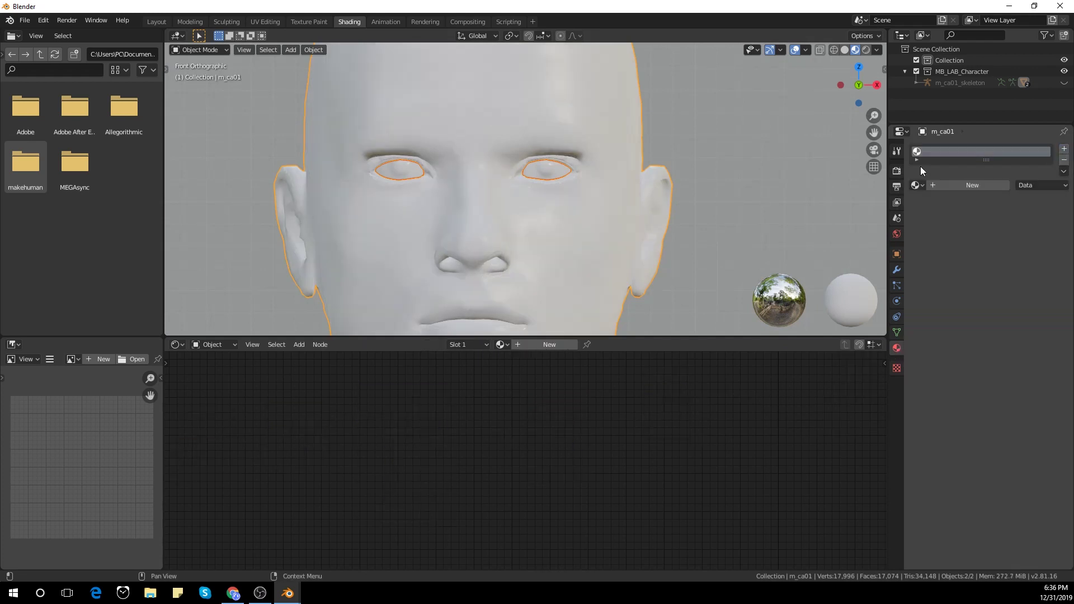
scroll(590, 218, "down", 5)
scroll(546, 275, "up", 3)
left_click(917, 185)
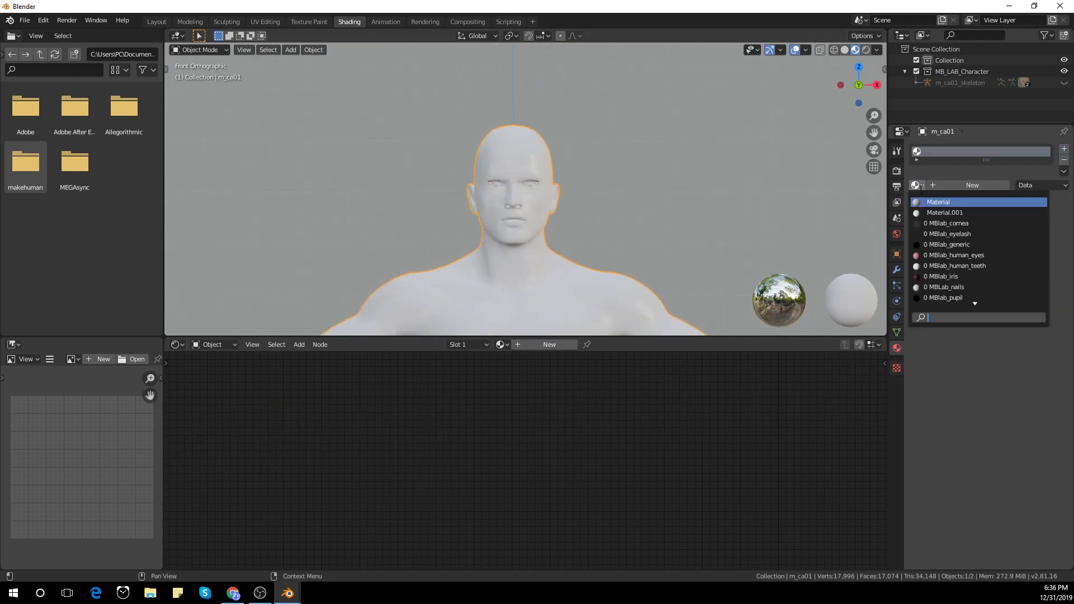
left_click(945, 213)
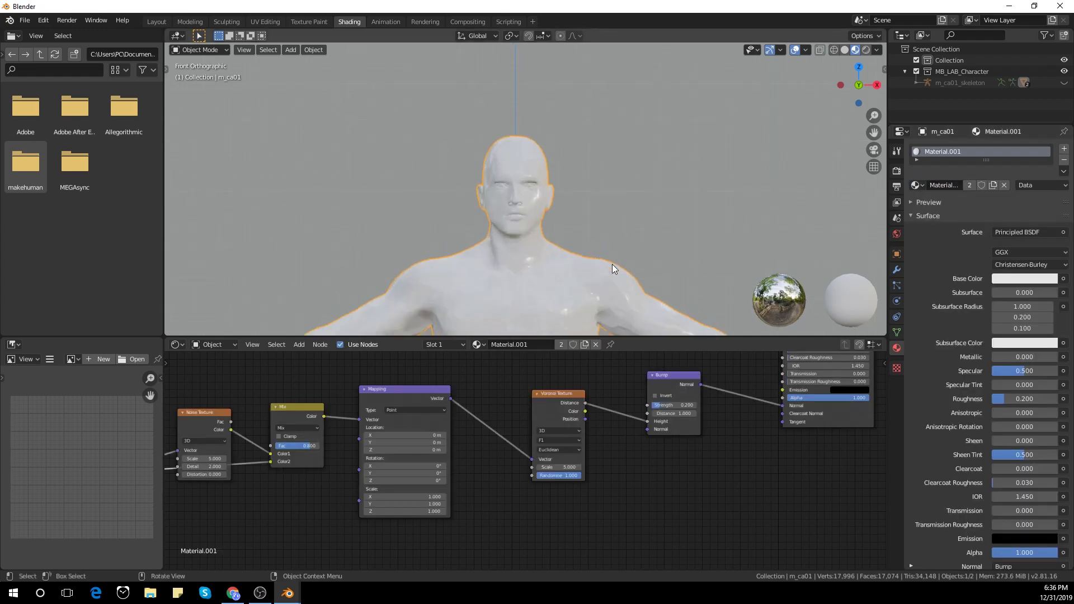
Select the separated eyeballs and make their material an independent single-user copy
scroll(539, 192, "up", 5)
left_click(539, 178)
scroll(689, 198, "down", 3)
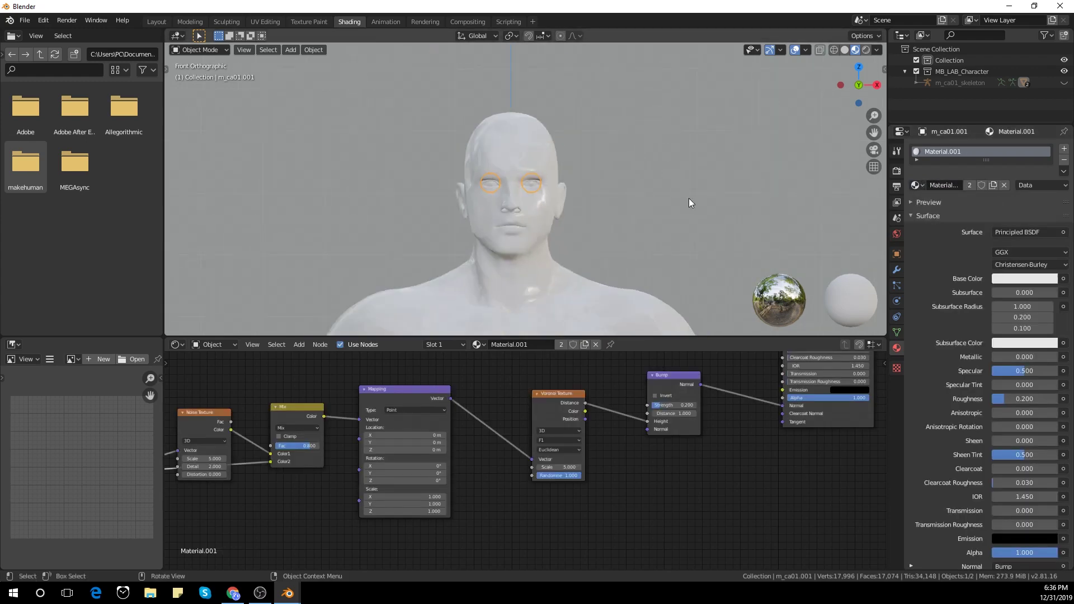
key("g")
right_click(719, 177)
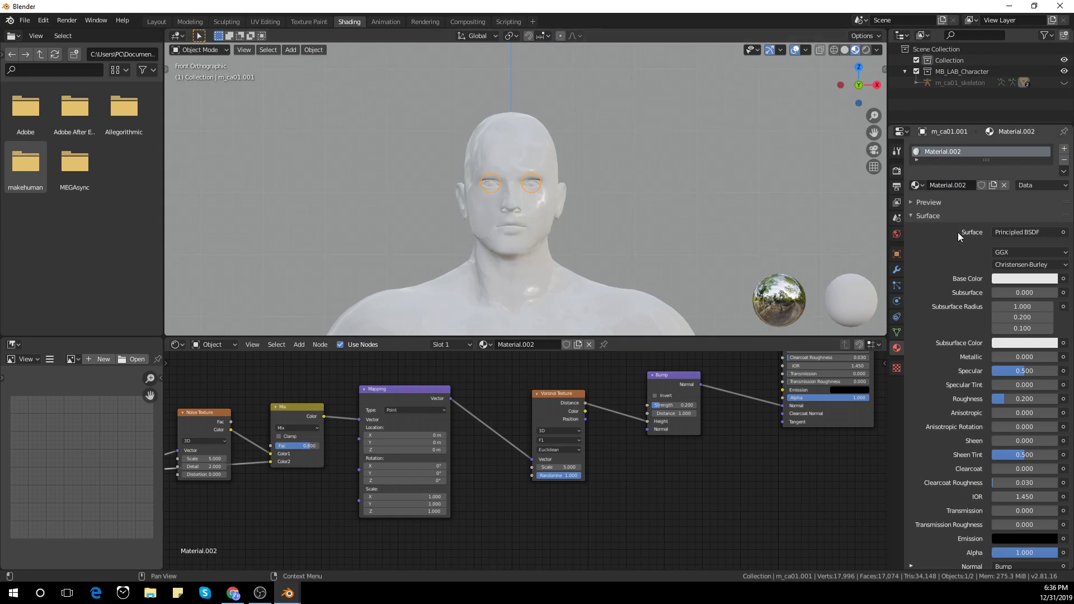
Delete the texture coordinate, noise, mix, mapping, Voronoi and bump nodes from the eyeball material
scroll(658, 512, "down", 3)
left_click_drag(278, 367, 649, 543)
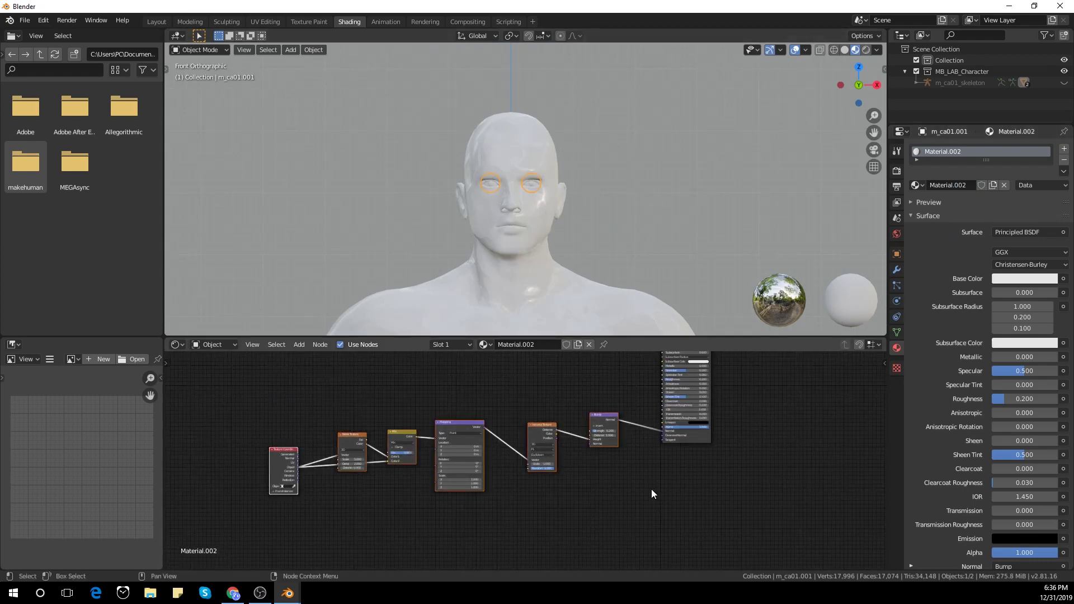
key("x")
scroll(670, 474, "up", 4)
Set the eyeball material's Base Color to black and Roughness to 0, and adjust its Metallic value
middle_click_drag(753, 405, 569, 479)
left_click(577, 431)
left_click_drag(628, 284, 632, 357)
middle_click_drag(633, 486, 651, 446)
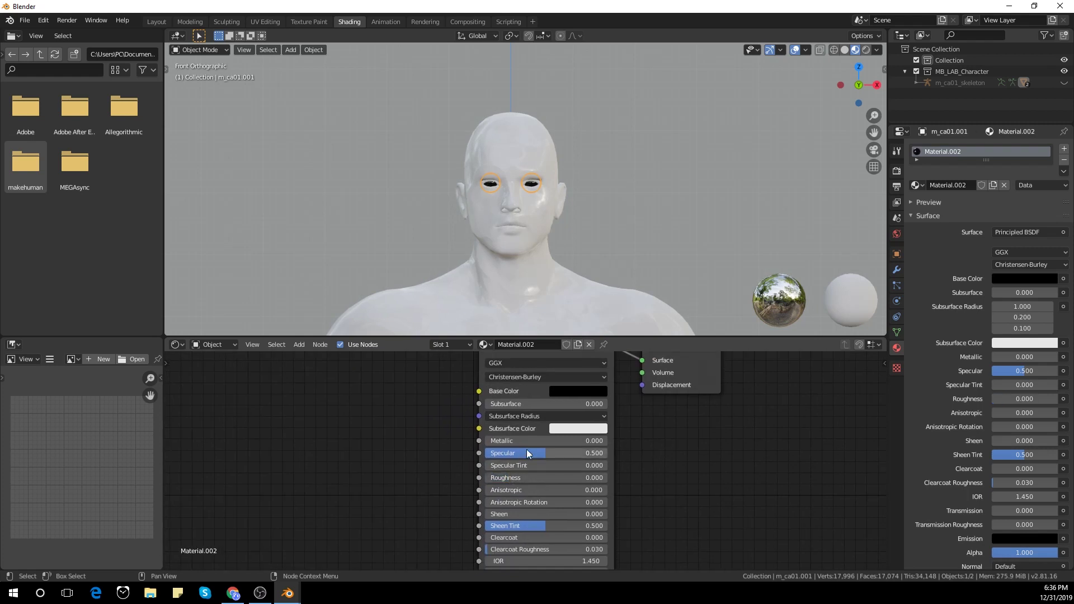
left_click_drag(492, 441, 529, 441)
left_click(967, 203)
Enter Edit Mode on the body mesh and select the inner eyelid edge loops around both eyes
scroll(529, 188, "up", 6)
left_click(572, 214)
key("Tab")
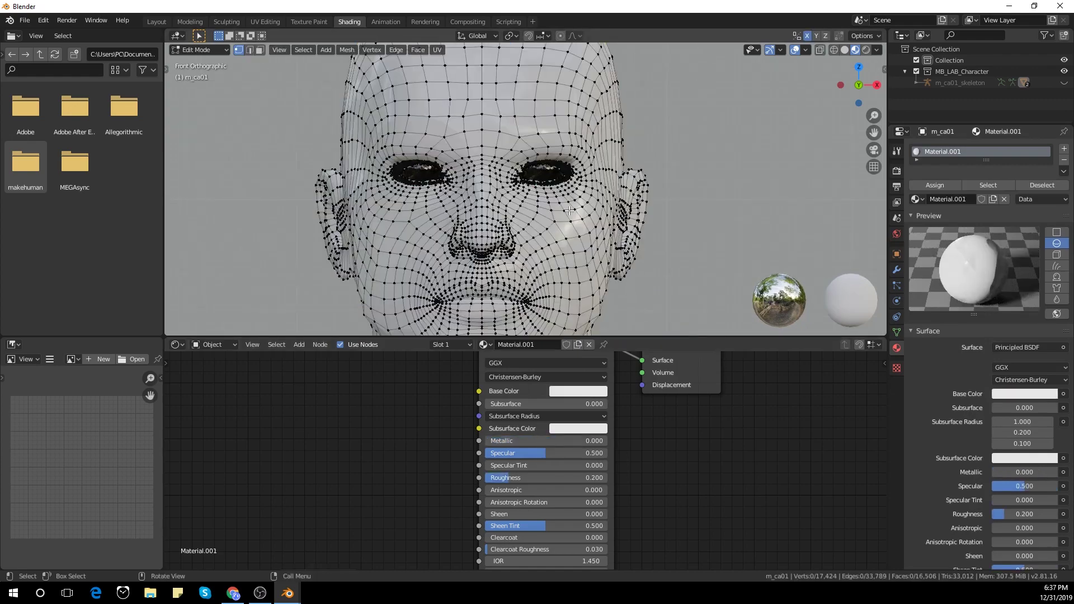
scroll(525, 184, "up", 8)
middle_click_drag(395, 193, 705, 256, "shift")
scroll(560, 224, "up", 2)
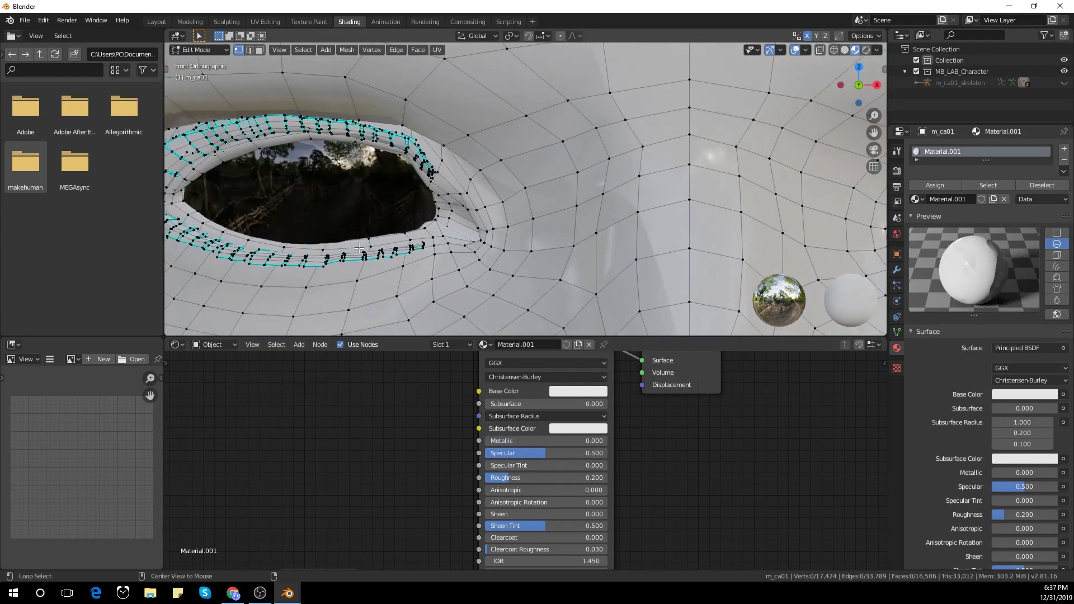
left_click(504, 185, "alt")
scroll(527, 195, "down", 4)
middle_click_drag(588, 223, 542, 223, "alt")
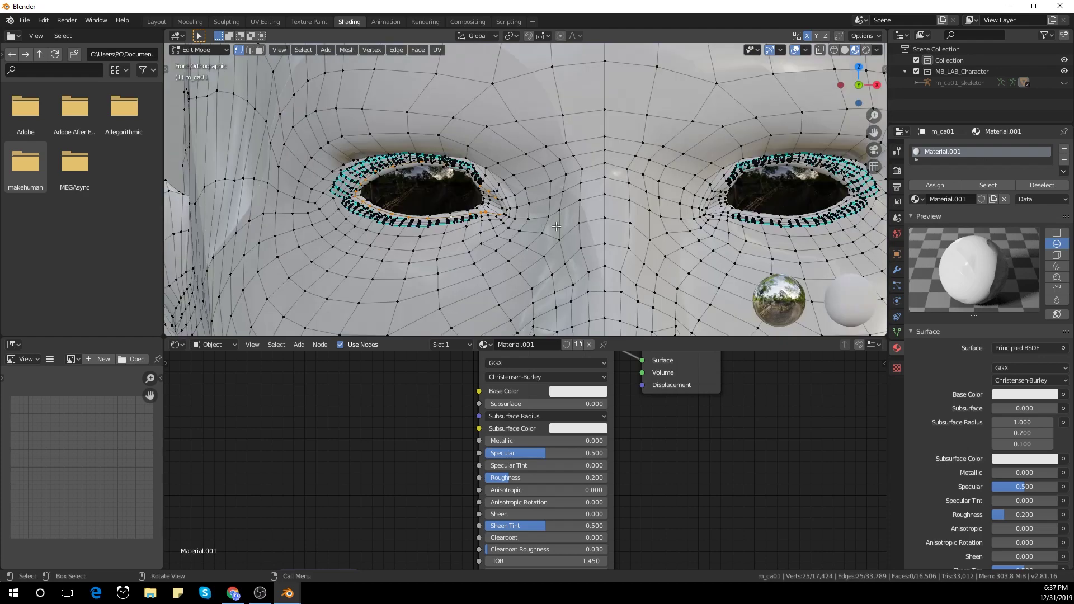
scroll(495, 222, "up", 2)
left_click(850, 224, "alt+shift")
scroll(850, 223, "down", 5)
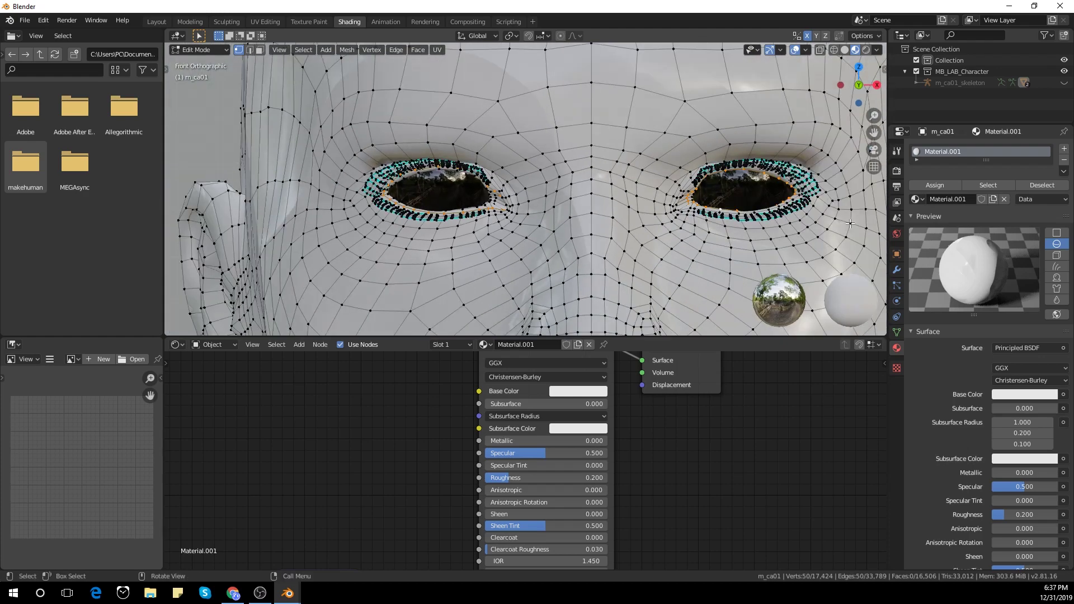
scroll(719, 240, "down", 1)
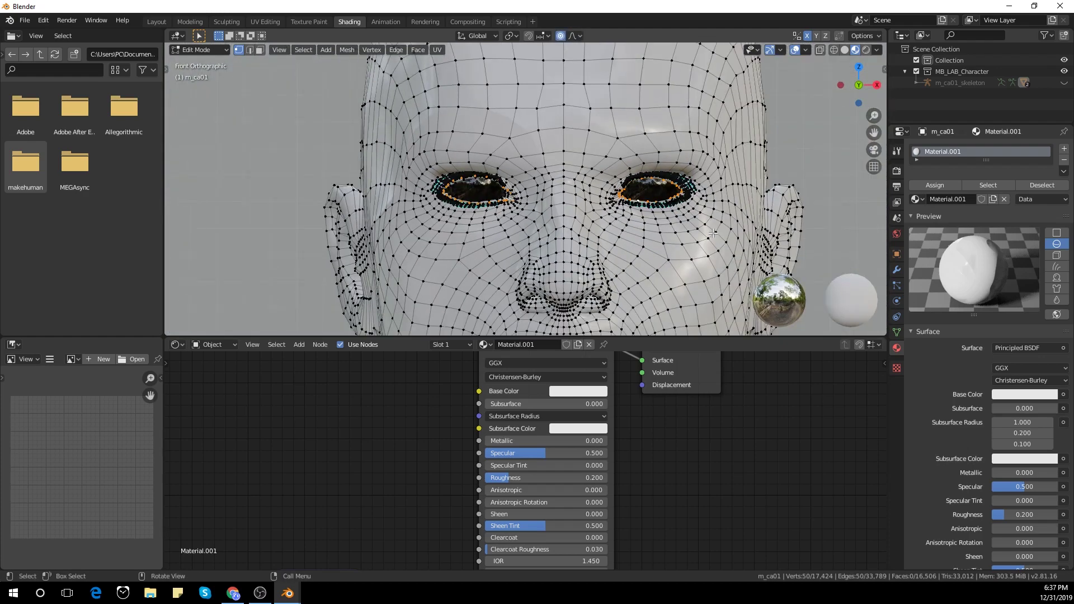
key("s")
right_click(720, 242)
scroll(719, 241, "down", 6)
key("s")
scroll(719, 239, "up", 20)
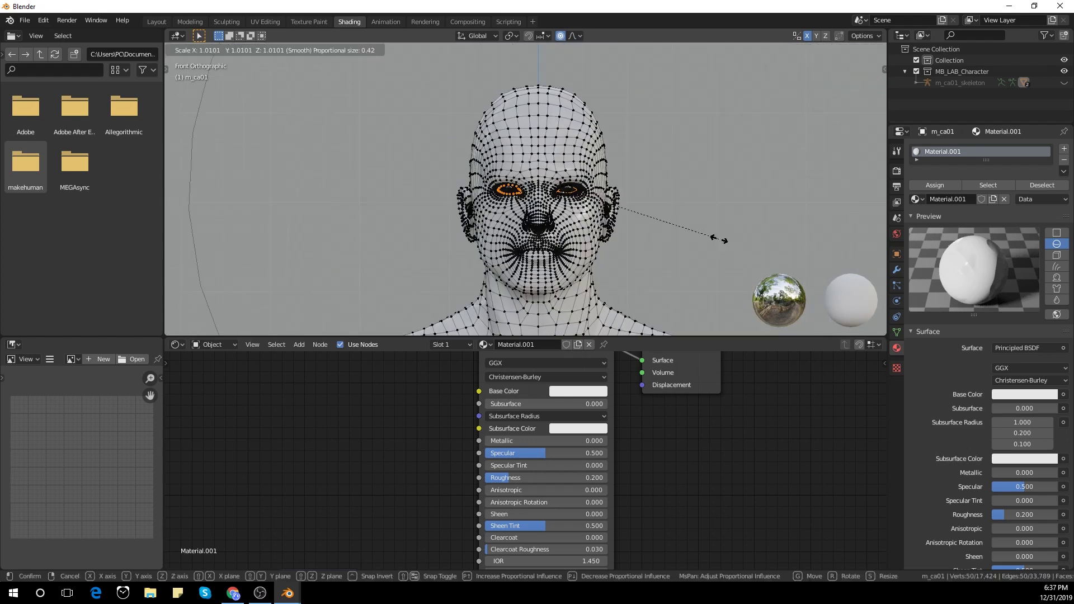
right_click(719, 240)
scroll(717, 239, "up", 5)
key("s")
right_click(679, 226)
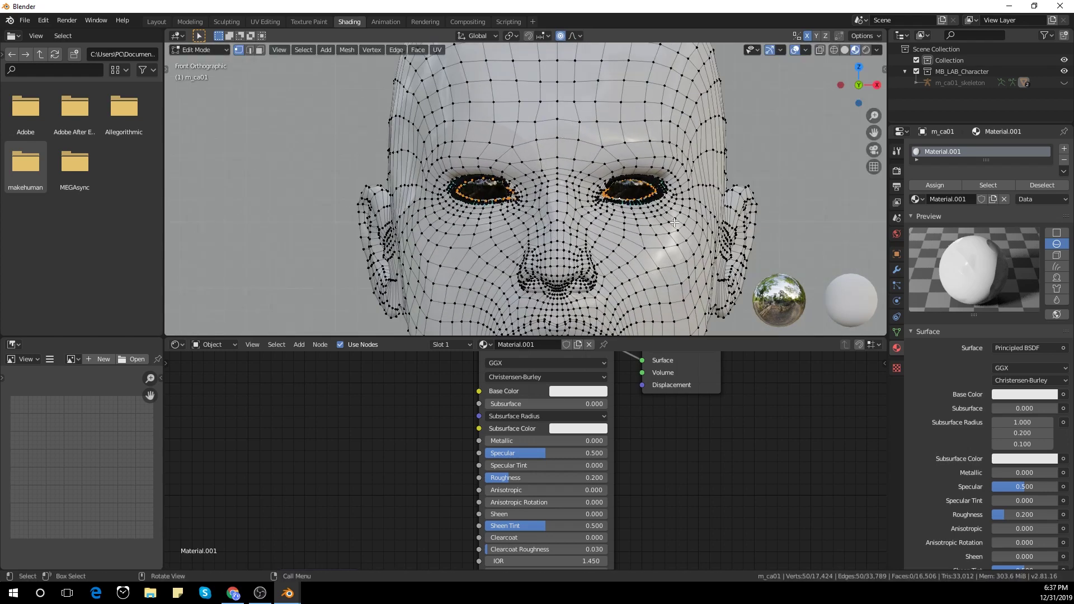
Scale the eyelid edge loops along Z to about 1.14 with smooth proportional editing at size 0.04
key("s")
scroll(682, 227, "up", 1)
key("z")
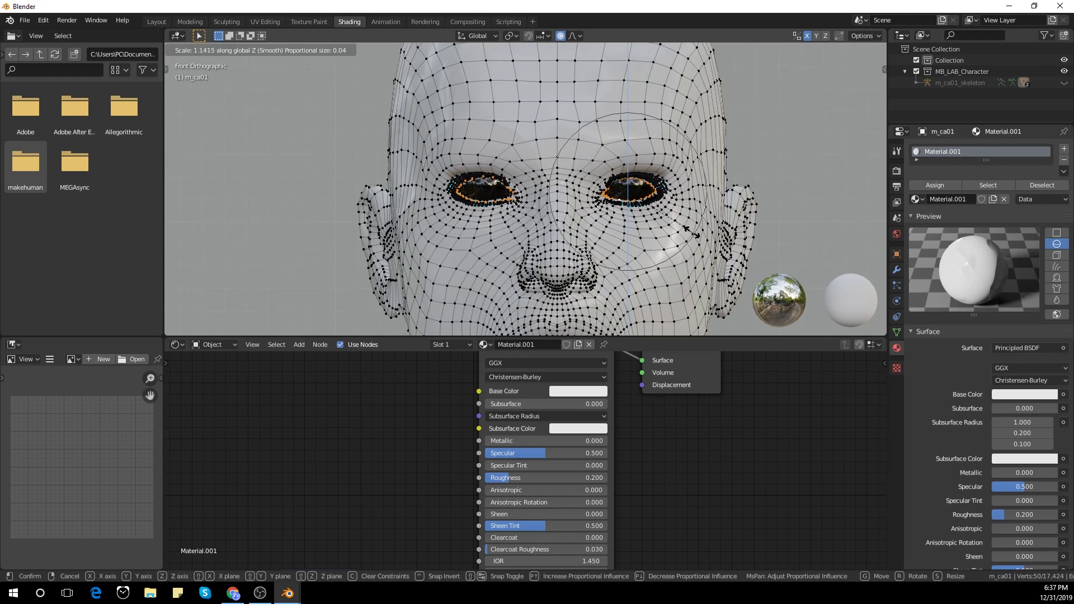
left_click(692, 232)
key("Tab")
scroll(684, 228, "down", 4)
scroll(671, 226, "up", 4)
scroll(635, 218, "down", 1)
Enlarge the eyelid loops slightly in all directions with proportional editing, and check the head in Object Mode
key("Tab")
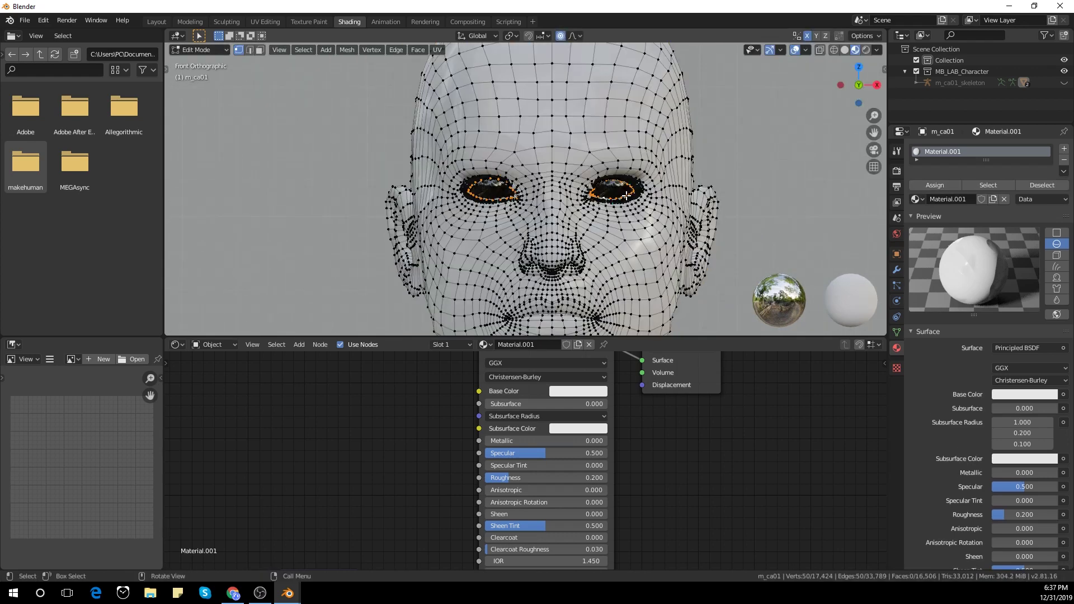
key("s")
left_click(661, 215)
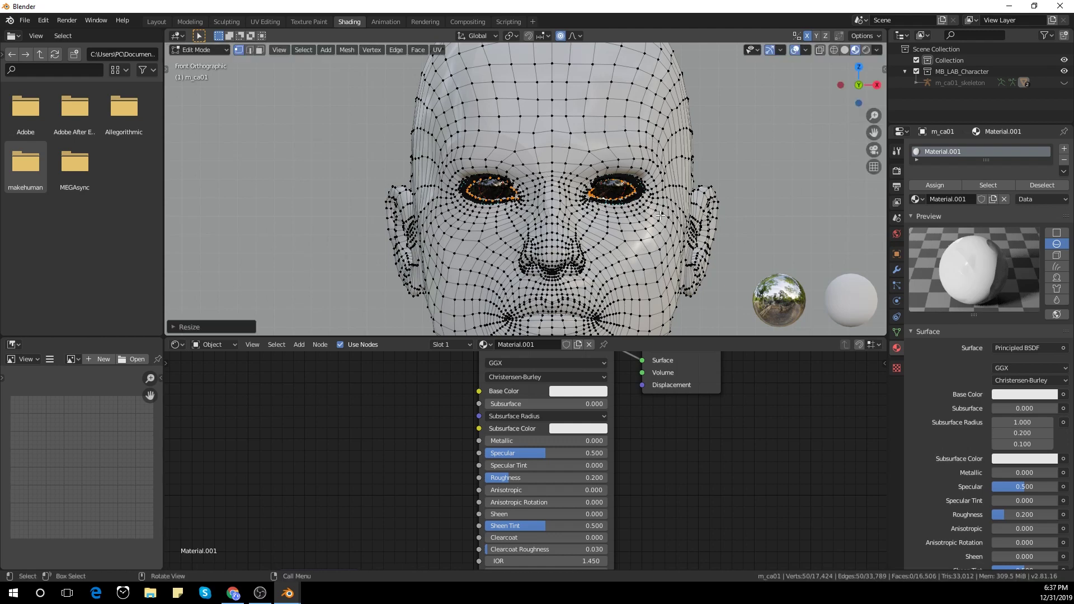
key("Tab")
middle_click_drag(692, 205, 521, 204)
scroll(559, 186, "down", 1)
key("KP_1")
Select the closed edge loop surrounding the lips on the body mesh and delete its vertices
scroll(522, 204, "up", 4)
middle_click_drag(568, 244, 546, 144, "shift")
key("Tab")
scroll(516, 160, "up", 7)
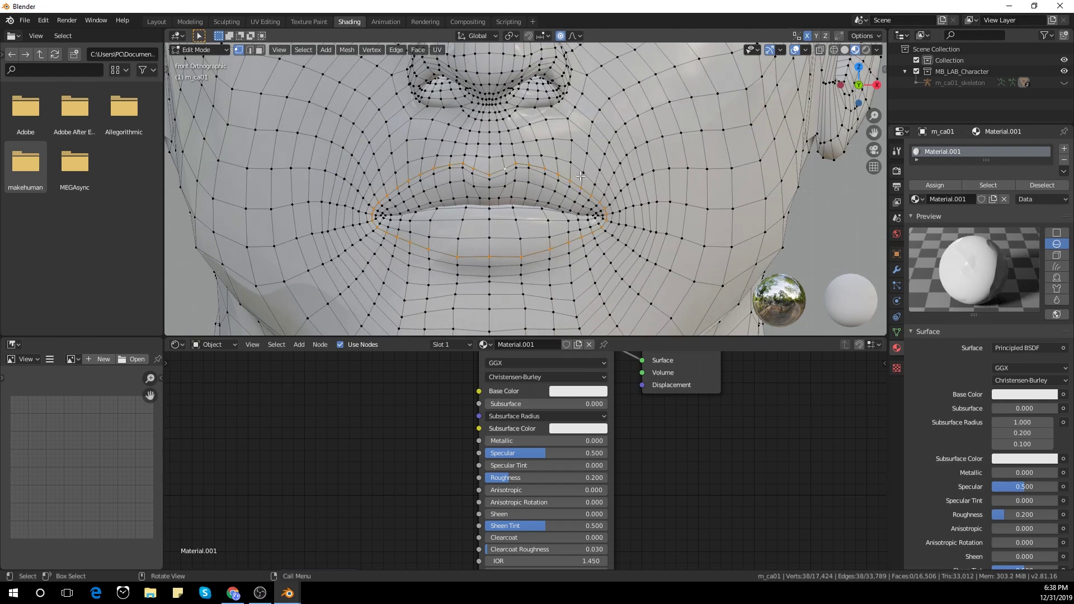
scroll(517, 260, "down", 2)
key("x")
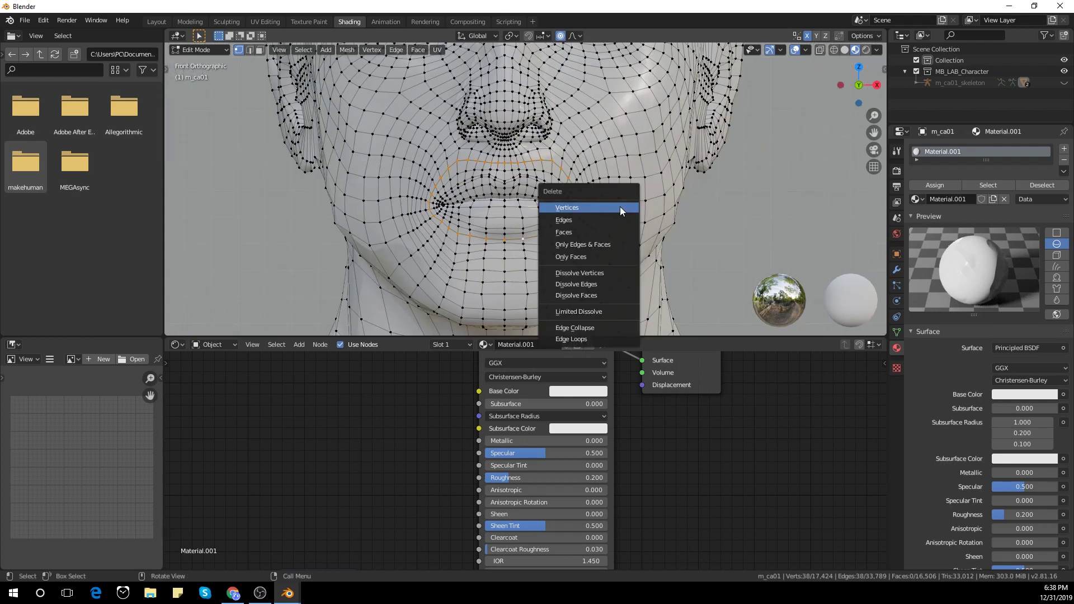
scroll(524, 186, "up", 3)
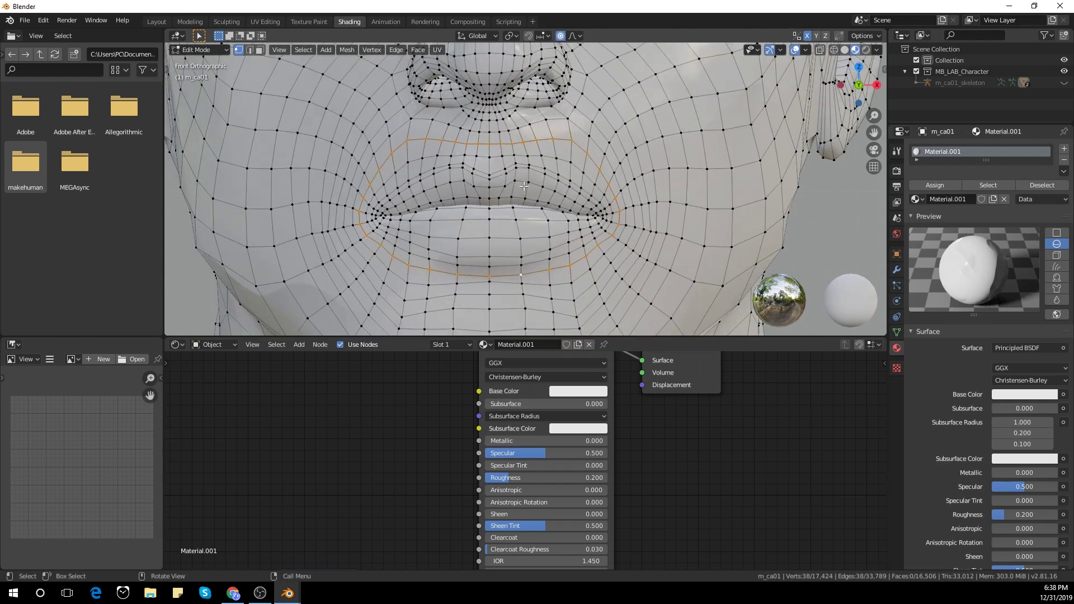
key("x")
key("x")
left_click(503, 176)
Turn off proportional editing, then select the detached lips as linked geometry and delete their vertices
key("l")
left_click(513, 181)
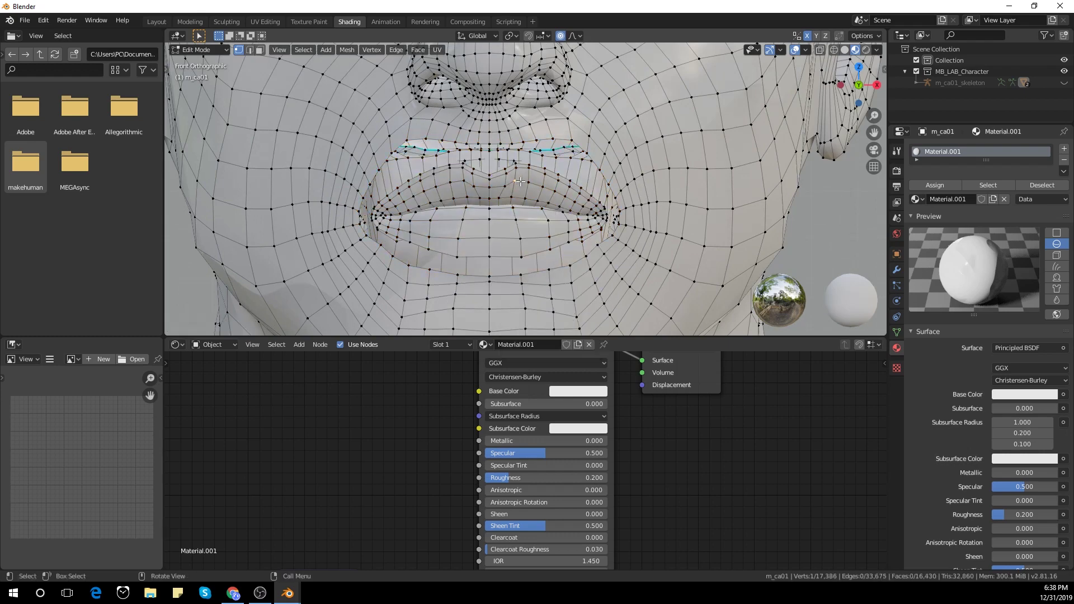
key("l")
scroll(546, 209, "down", 1)
left_click(561, 36)
key("s")
key("x")
left_click(551, 197)
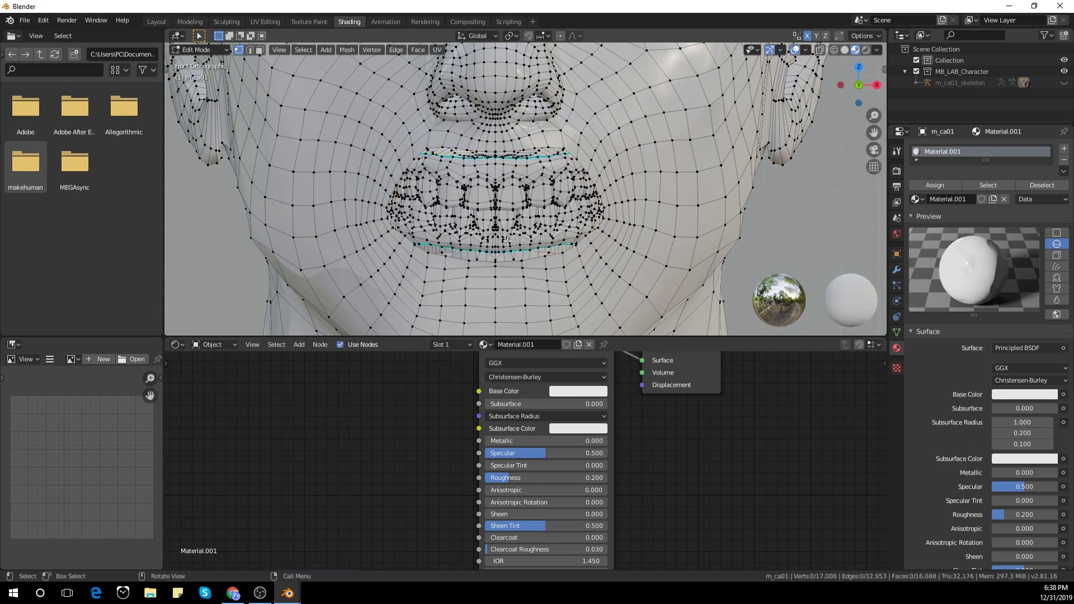
Select the body skin as linked geometry and hide it to isolate the mouth interior
scroll(551, 198, "down", 2)
left_click(551, 198)
middle_click_drag(550, 199, 516, 204)
scroll(515, 203, "down", 6)
key("l")
key("h")
key("KP_1")
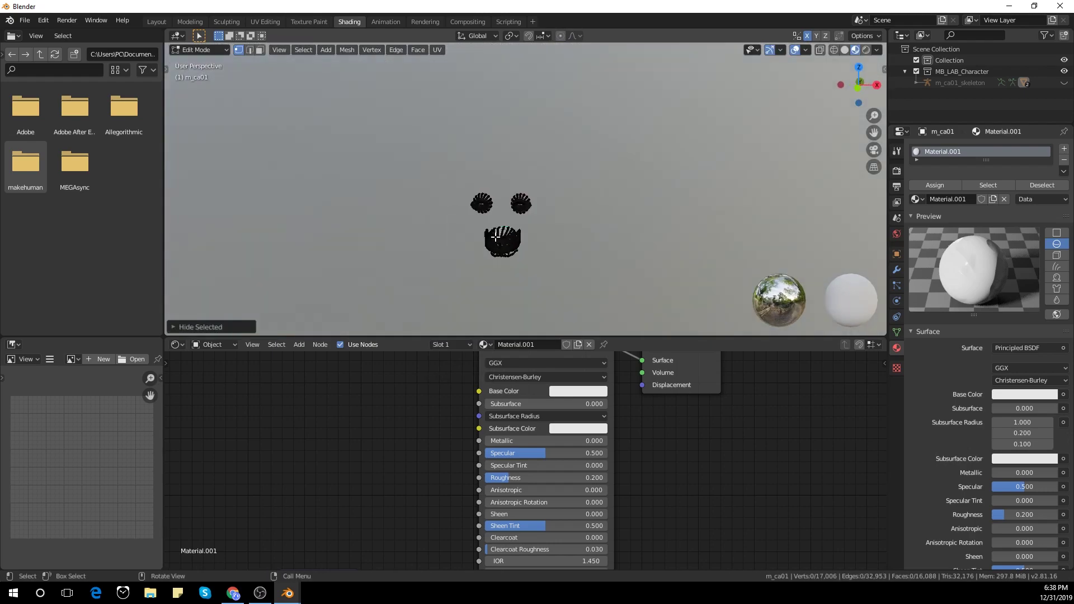
Turn on X-ray, box-select all the teeth and inner-mouth geometry, and delete its vertices
scroll(498, 261, "up", 6)
key("alt+z")
left_click_drag(421, 131, 623, 276)
key("x")
left_click(636, 244)
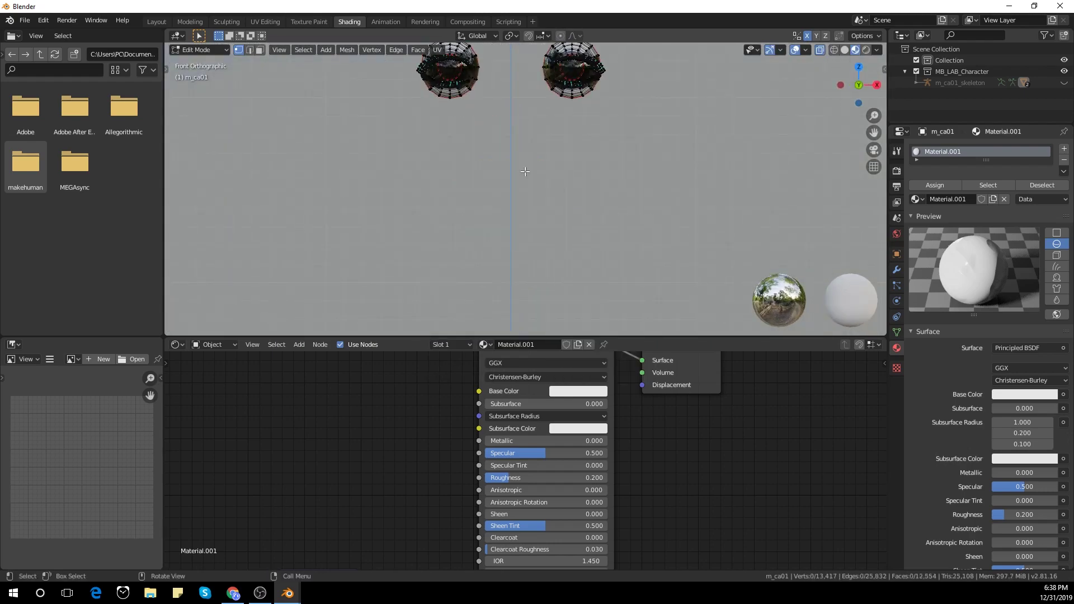
Unhide the body skin, select the boundary loop of the mouth opening, and turn off X-ray
key("alt+h")
left_click(475, 156)
left_click(475, 156, "alt")
scroll(475, 157, "down", 2)
left_click(821, 50)
scroll(715, 192, "up", 1)
key("s")
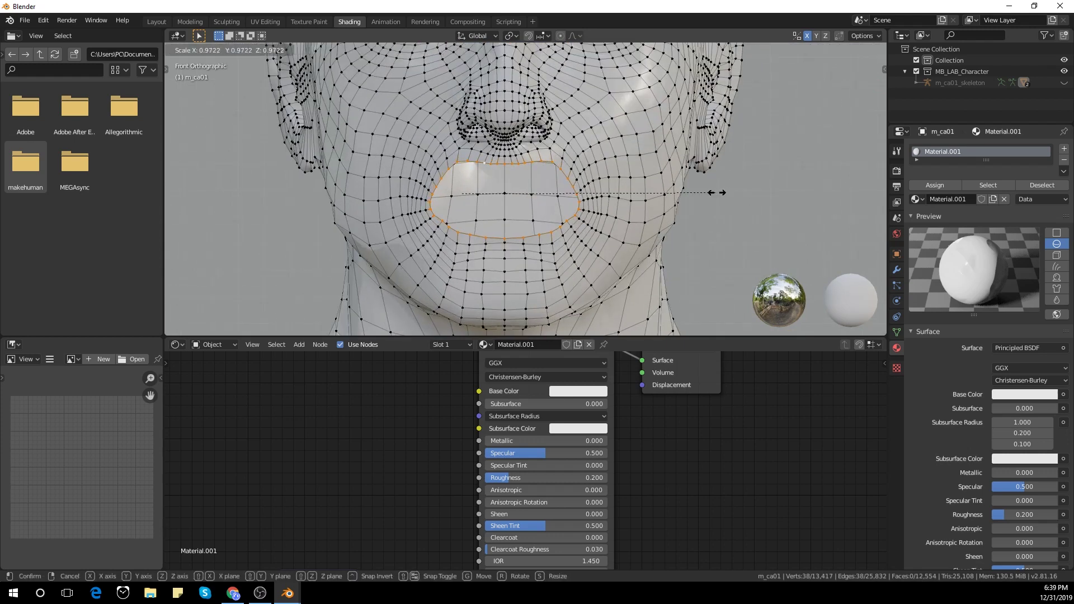
right_click(715, 192)
Turn on proportional editing and flatten the mouth opening's boundary loop by scaling it along Z
left_click(561, 35)
left_click(575, 36)
key("s")
key("z")
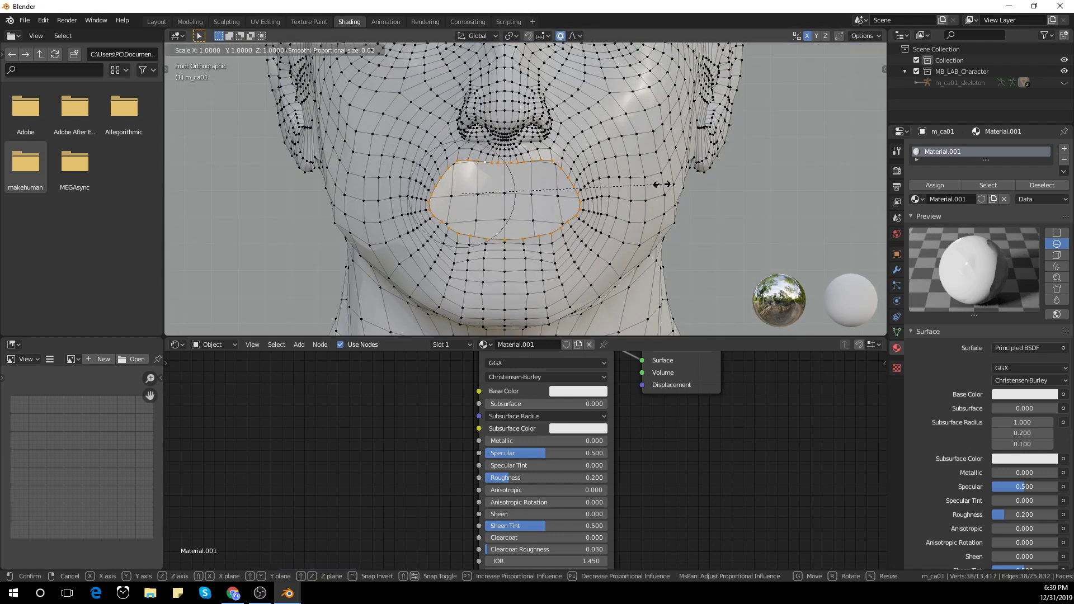
left_click(549, 192)
left_click(821, 51)
left_click(821, 50)
Fill the character's right half of the mouth opening with faces joining its upper and lower boundary vertices
scroll(486, 197, "up", 5)
left_click(404, 171)
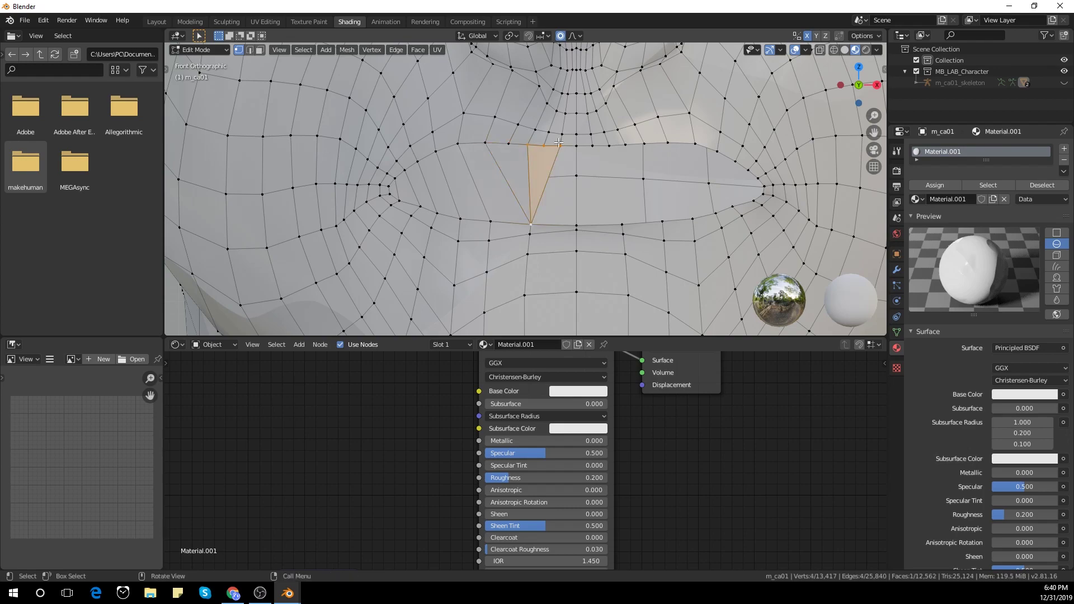
scroll(581, 155, "up", 12)
scroll(468, 200, "down", 20)
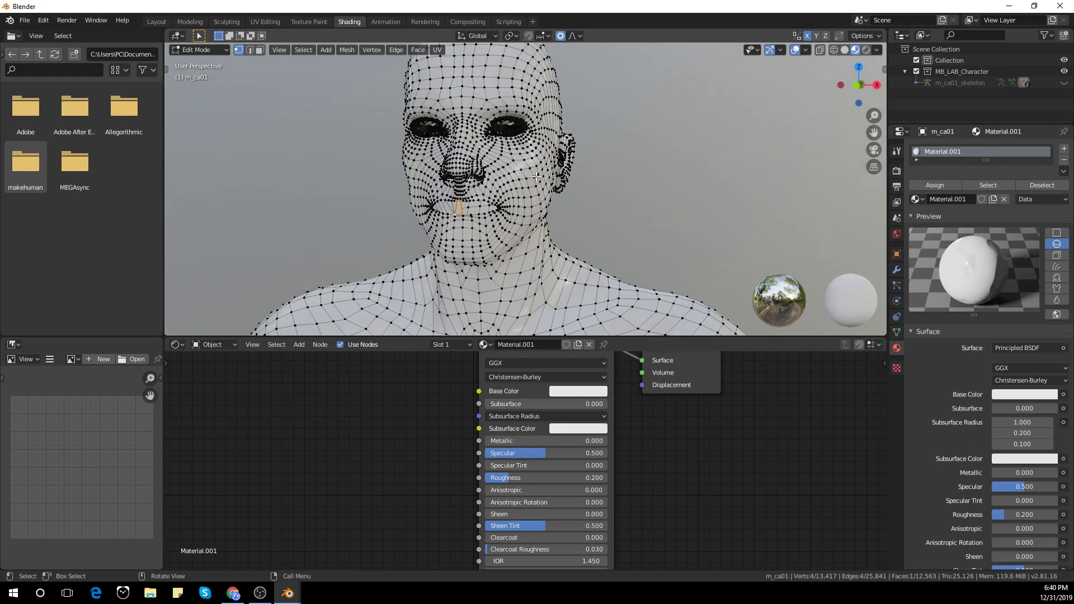
scroll(448, 203, "up", 8)
key("ctrl+r")
key("Escape")
scroll(486, 213, "up", 1)
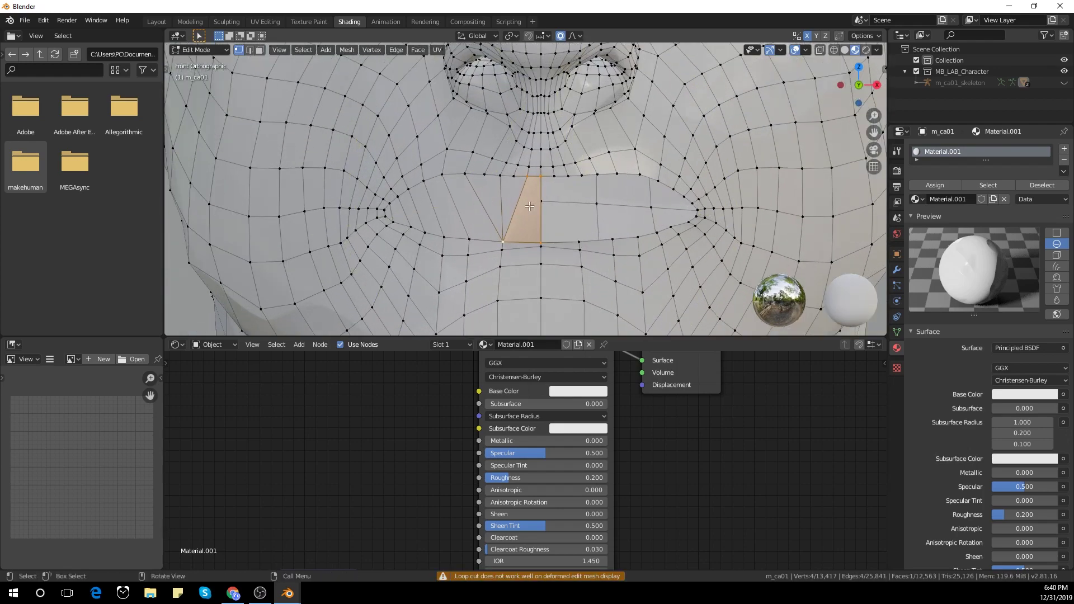
left_click(484, 175)
key("g")
right_click(496, 227)
Lower the three upper-edge vertices nearest the character's right mouth corner to smooth the lip line
left_click(442, 175)
key("g")
left_click(448, 192)
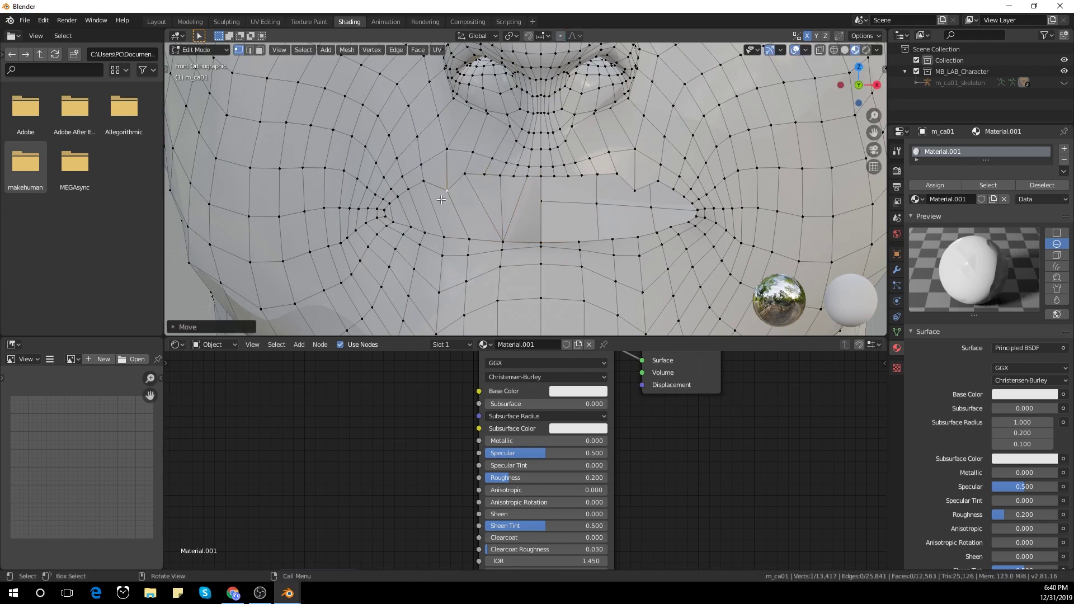
left_click(423, 182)
key("g")
left_click(431, 198)
left_click(408, 195)
key("g")
left_click(406, 218)
Lower the next two upper-edge vertices toward the centre of the mouth to continue the lip line
left_click(465, 176)
key("g")
left_click(475, 203)
left_click(485, 176)
key("g")
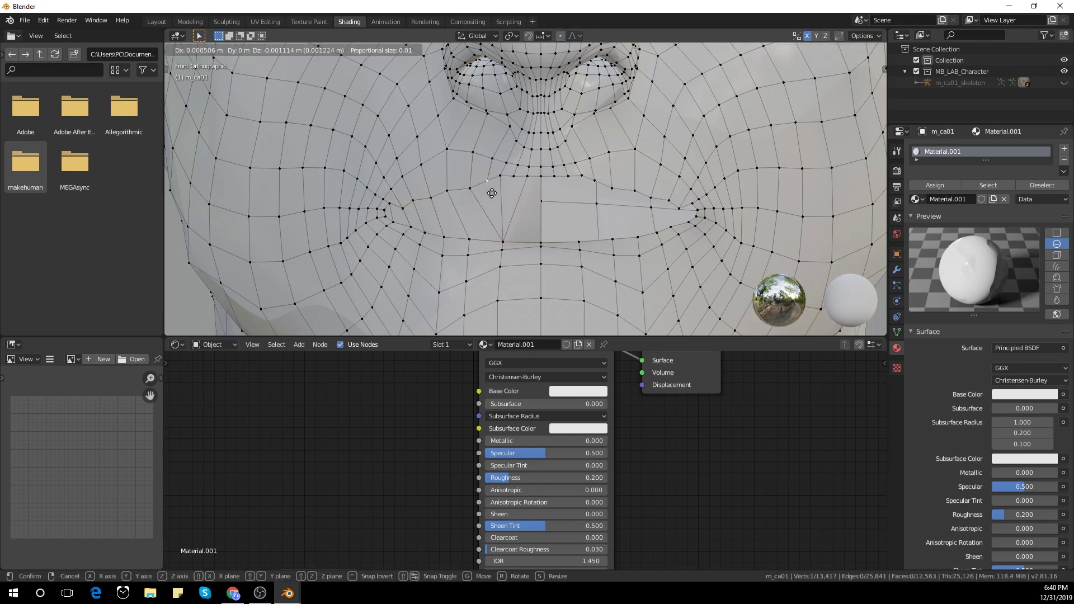
left_click(492, 192)
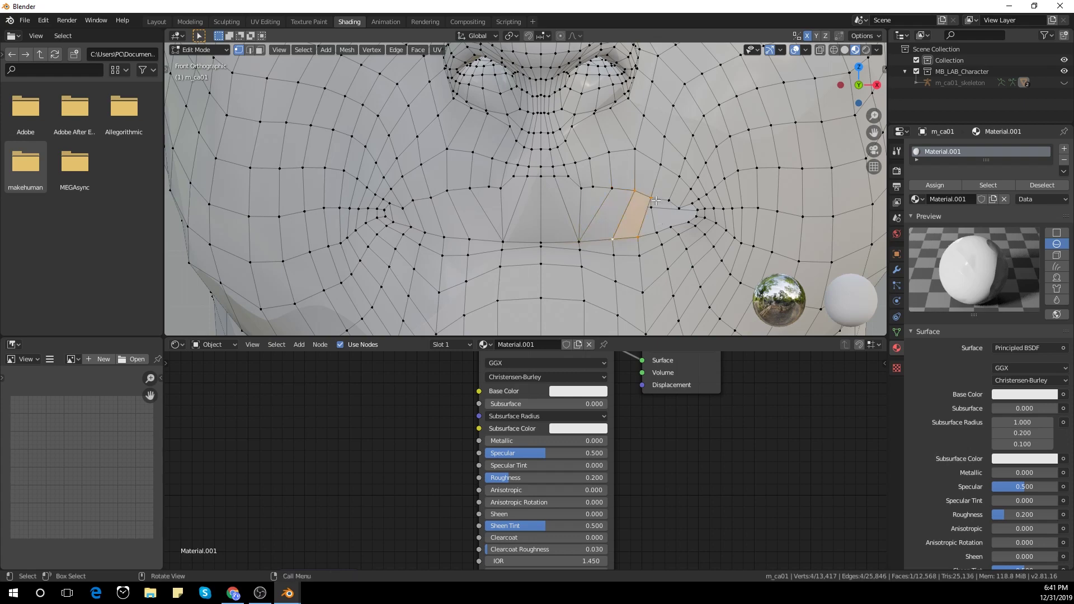
Fill the rest of the mouth opening with faces up to the character's left mouth corner
left_click(650, 199, "shift")
key("f")
scroll(660, 212, "up", 2)
middle_click_drag(746, 219, 619, 215, "shift")
left_click(620, 214)
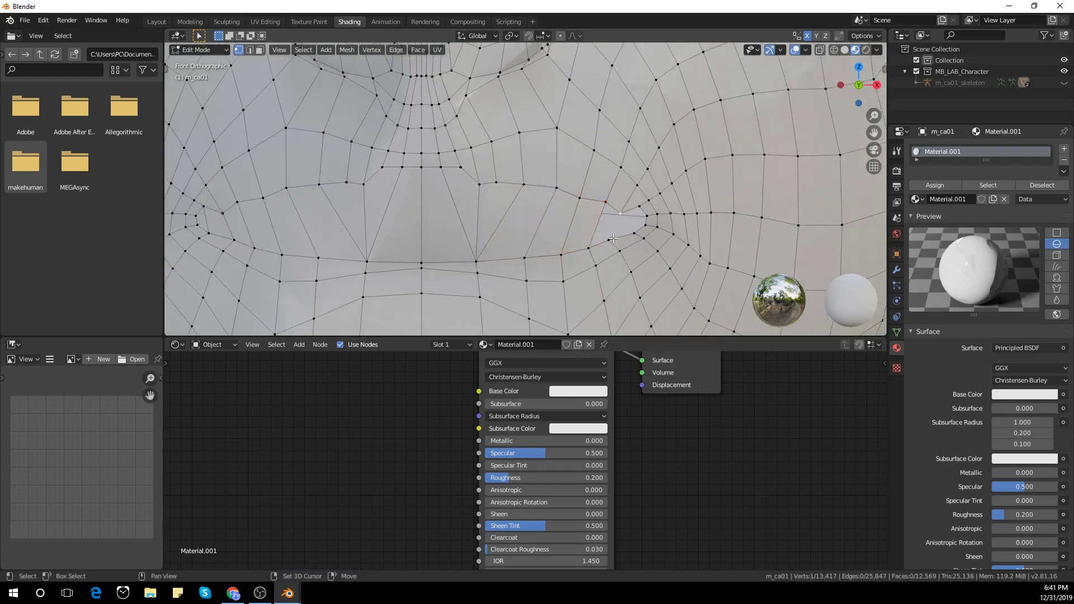
left_click(636, 206, "shift")
key("f")
scroll(638, 184, "down", 3)
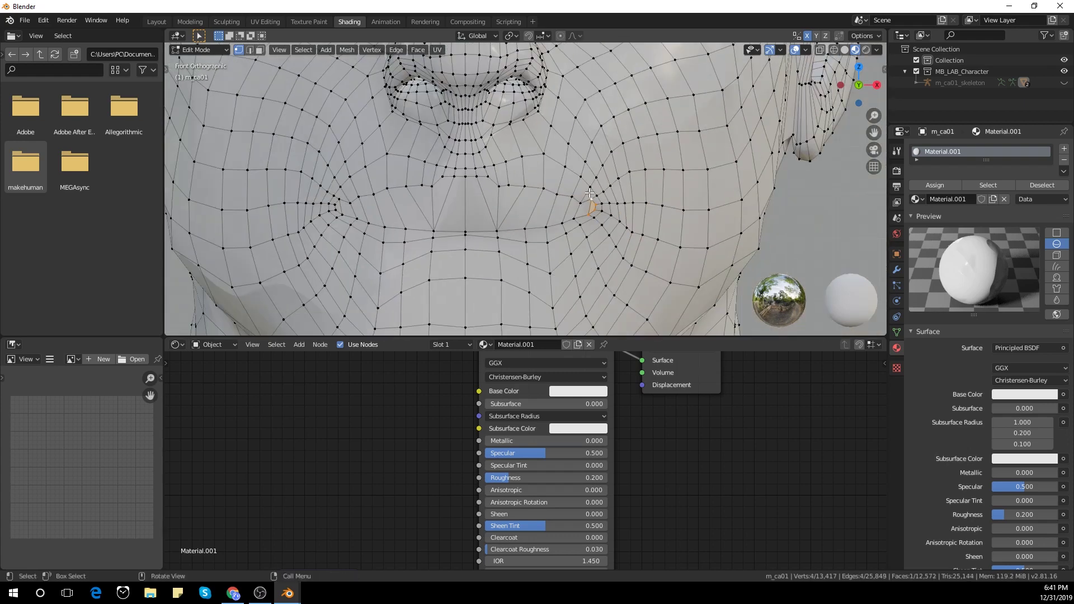
Move the selected vertices around the upper lip along Y, return to Object Mode and check the sealed face
left_click(590, 189)
key("ctrl+r")
key("Escape")
left_click(477, 176, "shift")
key("g")
key("y")
left_click(489, 212)
key("Tab")
scroll(561, 209, "down", 4)
scroll(561, 207, "down", 6)
middle_click_drag(560, 207, 500, 204)
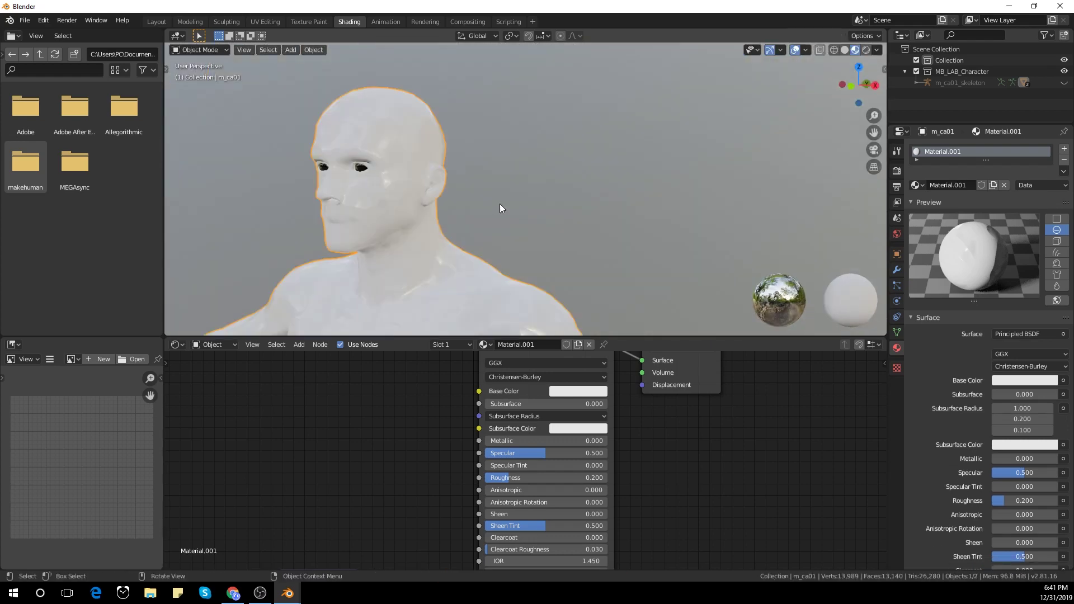
middle_click_drag(391, 200, 442, 192)
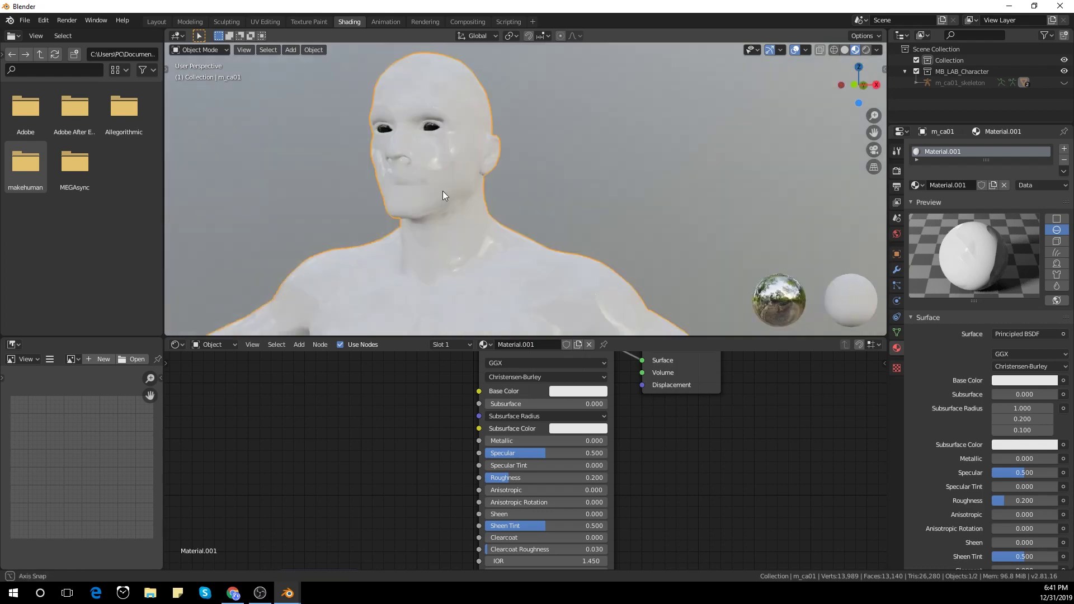
key("KP_1")
scroll(441, 190, "up", 3)
Open the Sculpting workspace, frame the figure from the front and activate the Smooth brush
left_click(227, 22)
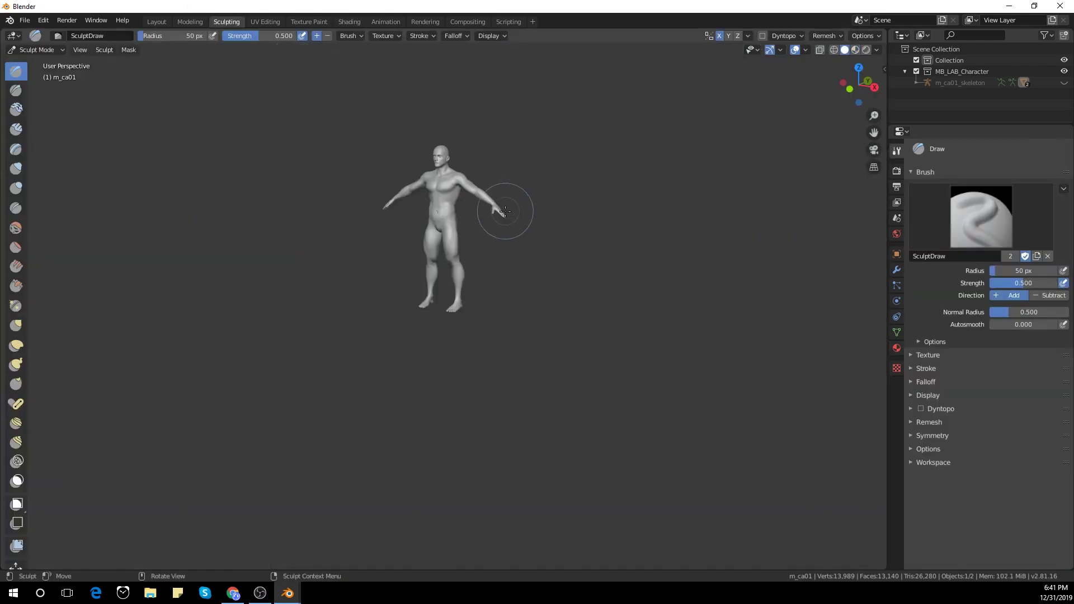
key("KP_1")
scroll(518, 140, "up", 6)
middle_click_drag(513, 73, 500, 345, "shift")
scroll(509, 120, "up", 2)
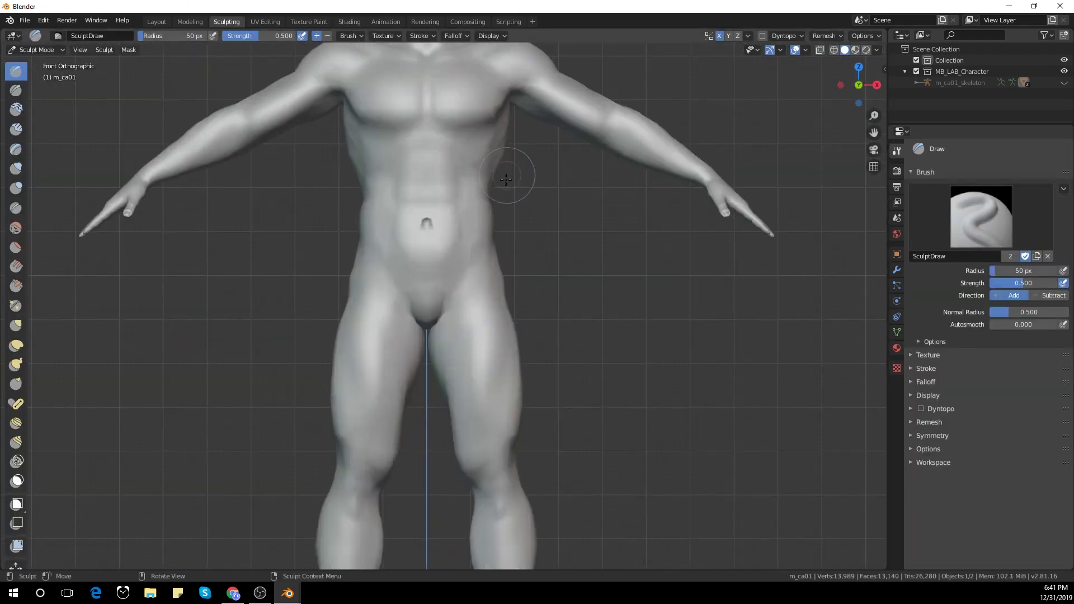
scroll(510, 177, "down", 2)
middle_click_drag(506, 182, 513, 243, "shift")
key("shift+s")
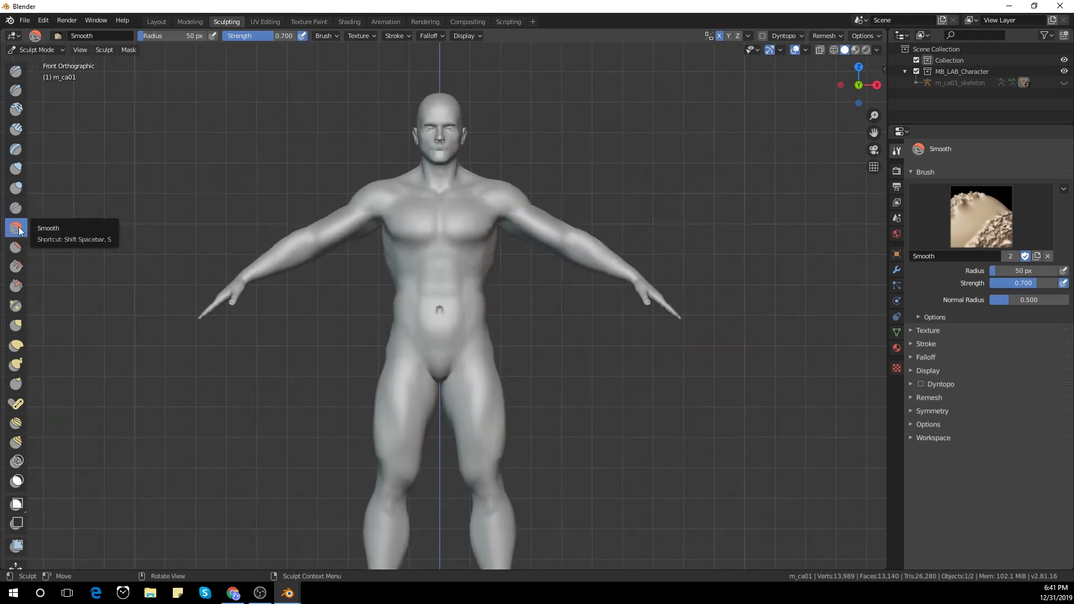
Smooth the filled mouth area with the 50 px brush until the lips and lip line blend into the face
scroll(491, 153, "up", 4)
middle_click_drag(492, 152, 517, 419, "shift")
scroll(509, 313, "up", 6)
middle_click_drag(494, 187, 457, 326, "shift")
scroll(455, 326, "up", 2)
mouse_move(432, 265)
left_mouse_down()
mouse_move(490, 260)
mouse_move(507, 242)
left_mouse_up()
scroll(504, 294, "down", 3)
middle_click_drag(578, 285, 409, 303, "alt")
scroll(431, 276, "up", 3)
scroll(465, 260, "down", 3)
scroll(396, 270, "down", 2)
scroll(420, 308, "up", 3)
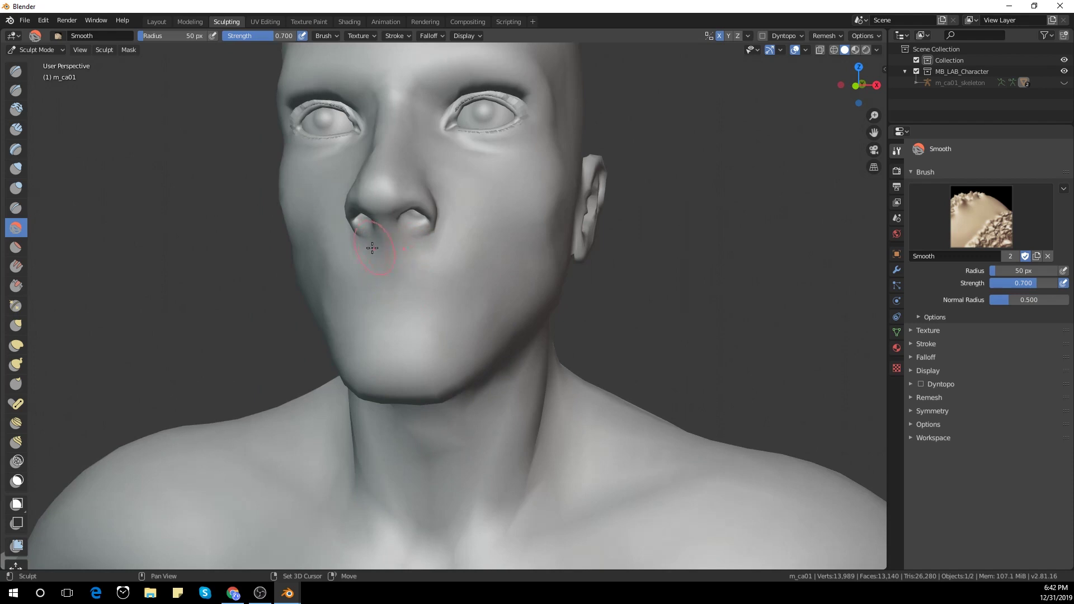
Smooth over both nostrils from below and from the side to close them
middle_click_drag(373, 248, 447, 334)
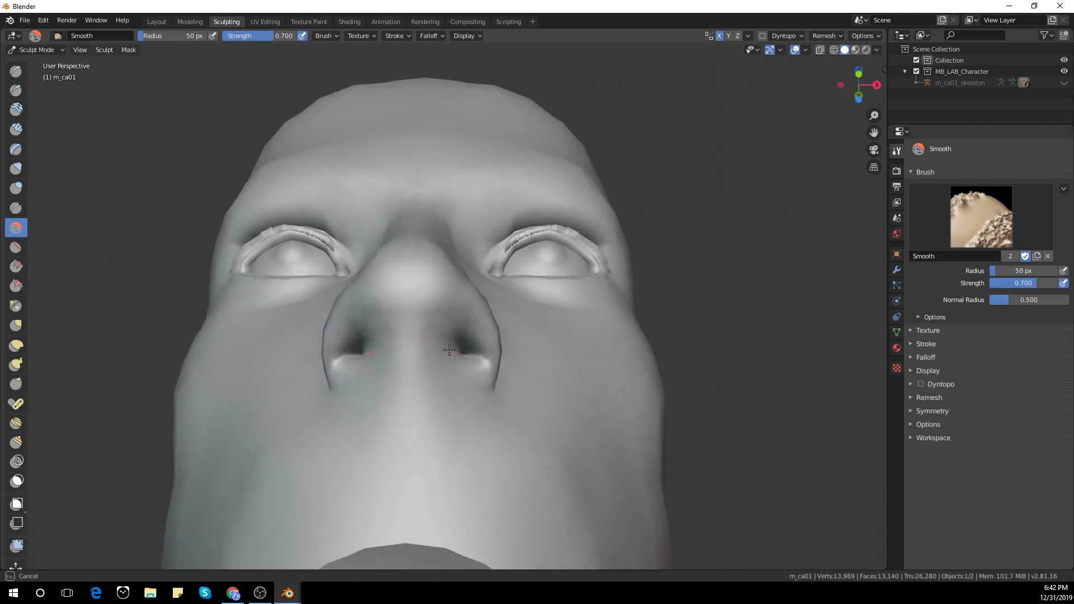
left_click_drag(449, 350, 468, 343)
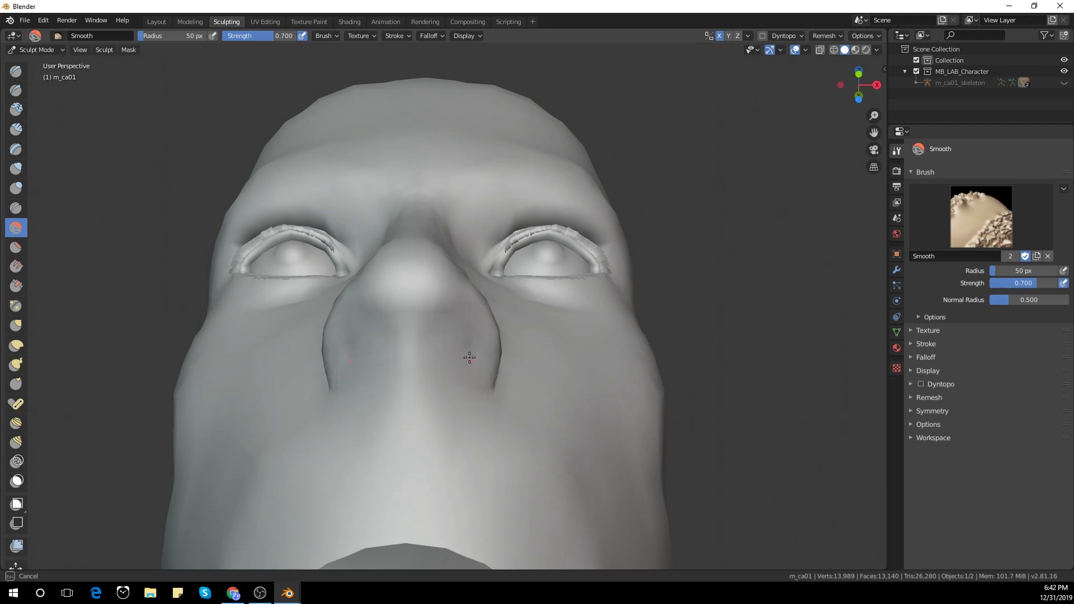
scroll(359, 349, "down", 3)
middle_click_drag(388, 358, 508, 353)
scroll(504, 361, "up", 3)
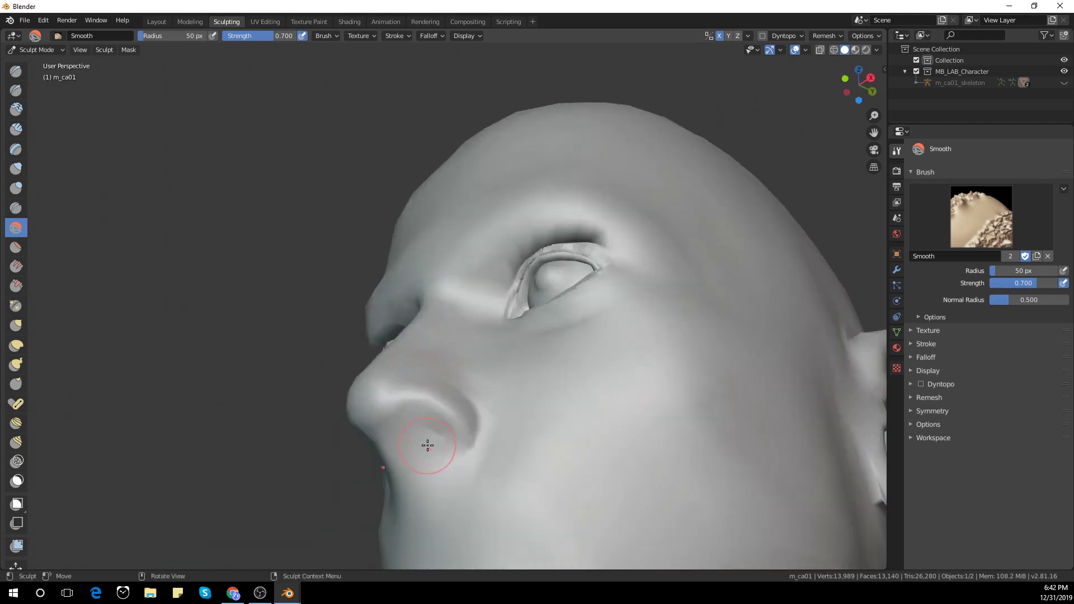
left_click_drag(431, 434, 439, 431)
scroll(454, 424, "down", 3)
key("KP_3")
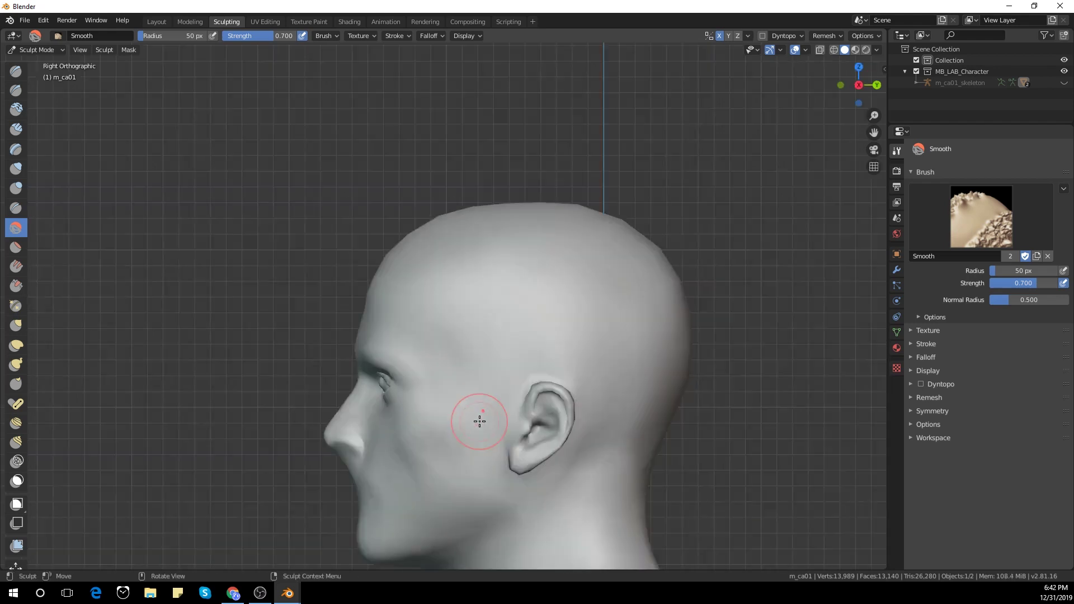
Pull the nose tip upward in the side view with the Grab brush at a 65 px radius
key("g")
key("f")
left_click(325, 443)
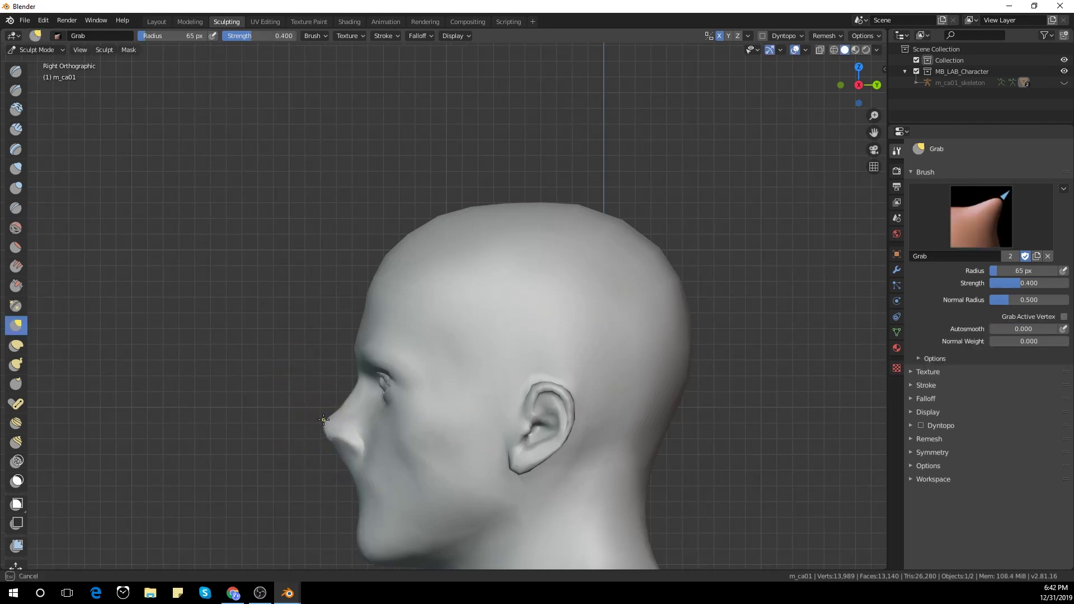
key("KP_1")
scroll(591, 456, "up", 3)
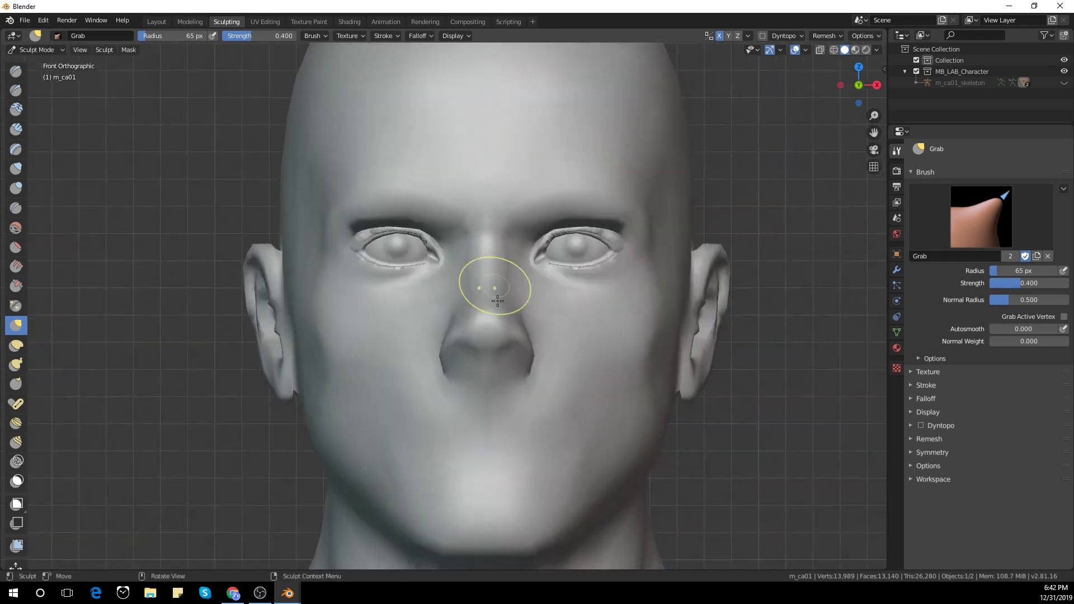
scroll(478, 357, "up", 4)
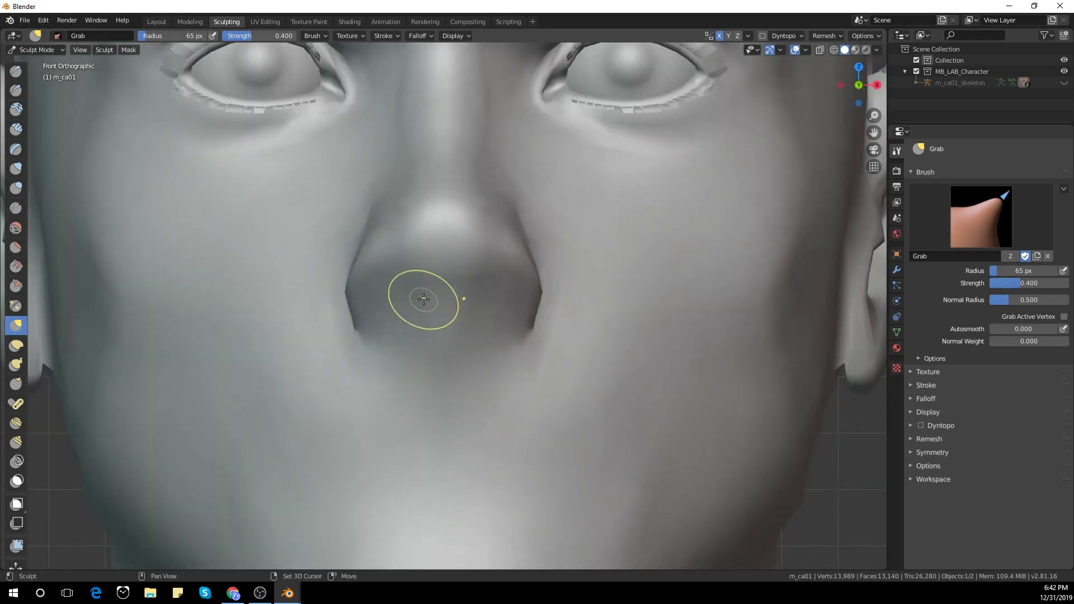
Check the whole sculpted figure from the front and set the viewport to Material Preview shading
scroll(472, 362, "down", 9)
middle_click_drag(621, 372, 675, 367)
scroll(566, 373, "down", 2)
key("KP_1")
scroll(596, 367, "down", 6)
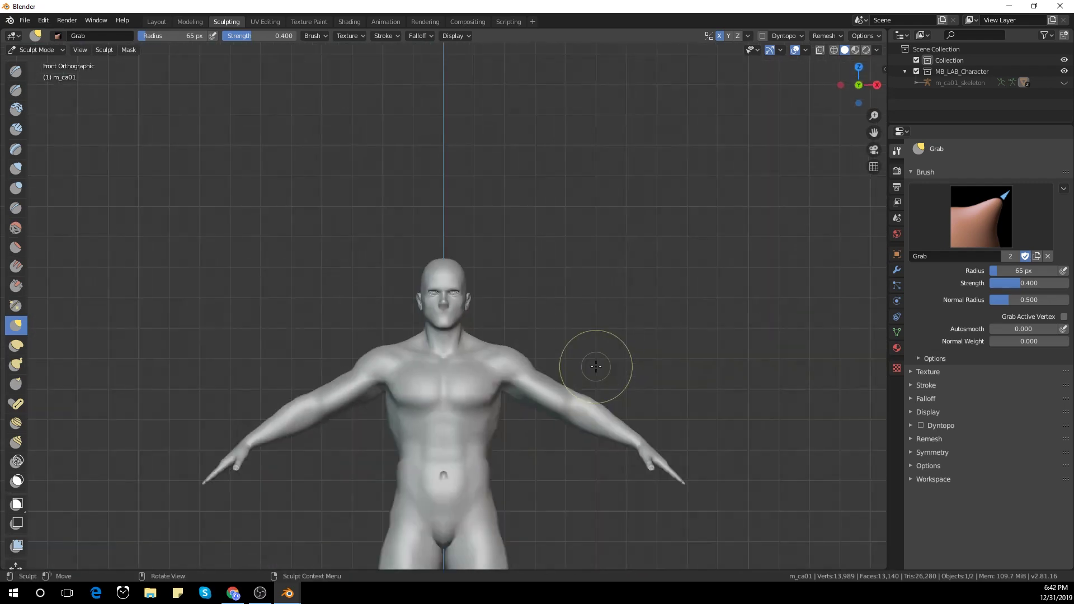
left_click(856, 50)
scroll(642, 173, "down", 3)
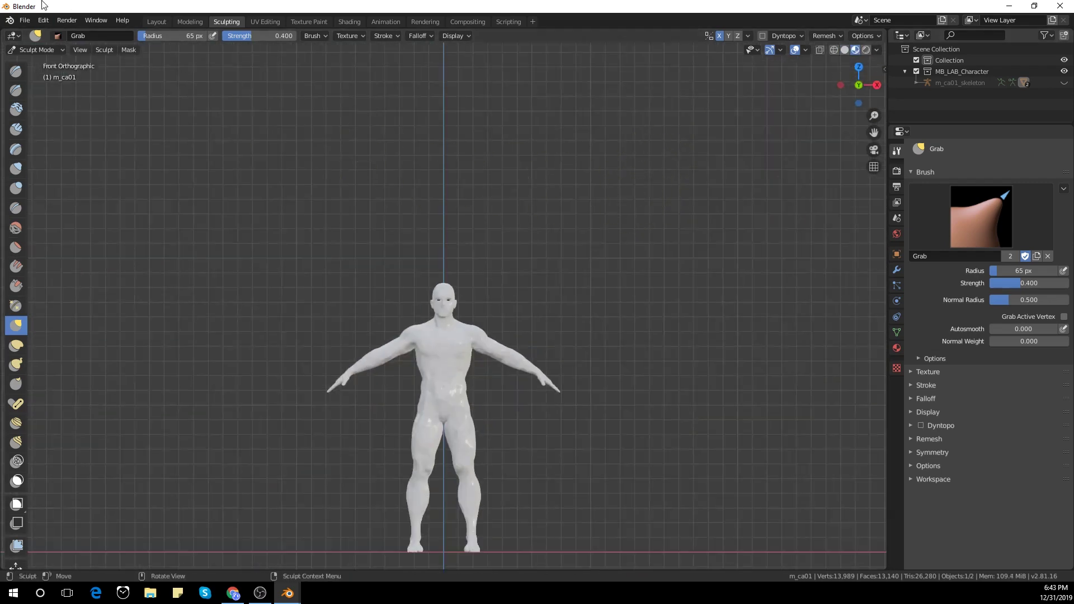
In the Layout workspace, add a camera and align it to the front view of the character
left_click(157, 22)
mouse_move(387, 221)
middle_mouse_down()
mouse_move(283, 221)
mouse_move(394, 219)
mouse_move(382, 222)
middle_mouse_up()
key("KP_1")
scroll(338, 236, "up", 5)
scroll(338, 236, "down", 4)
scroll(382, 222, "down", 2)
scroll(381, 221, "up", 1)
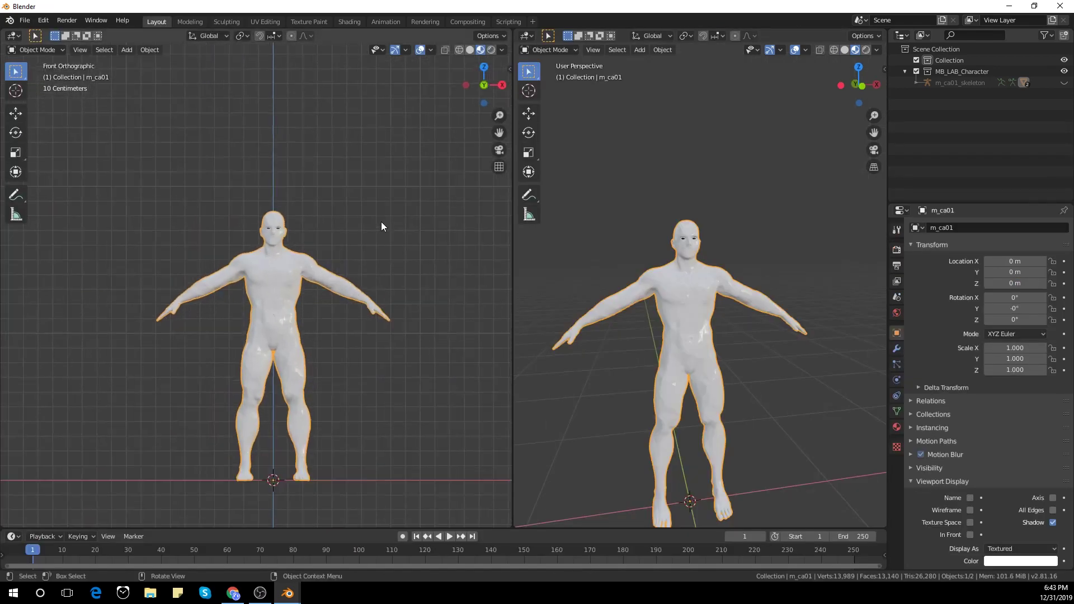
key("shift+a")
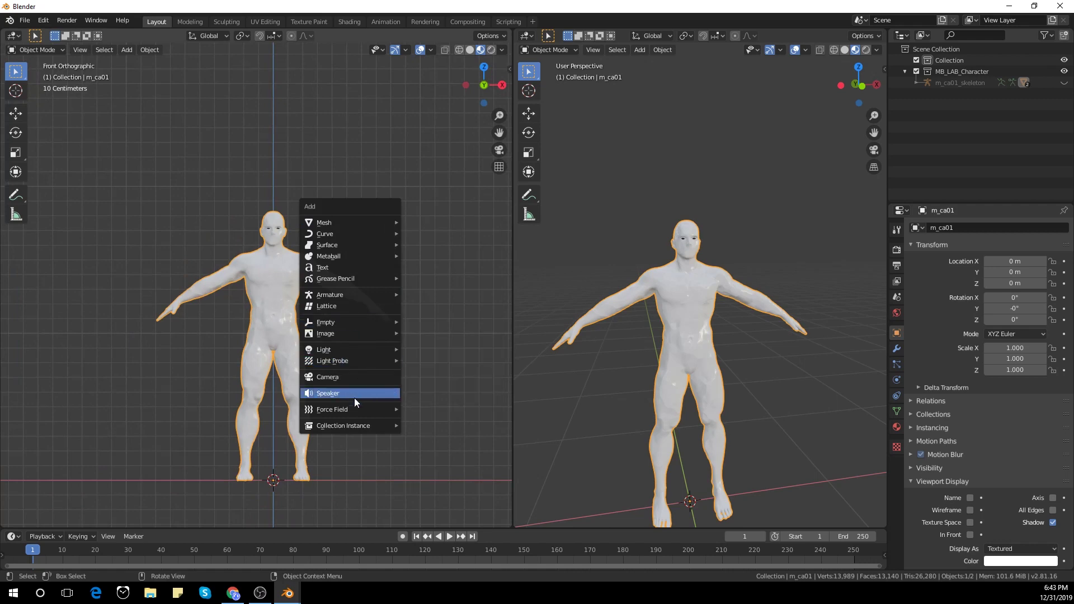
left_click(349, 377)
key("ctrl+alt+KP_0")
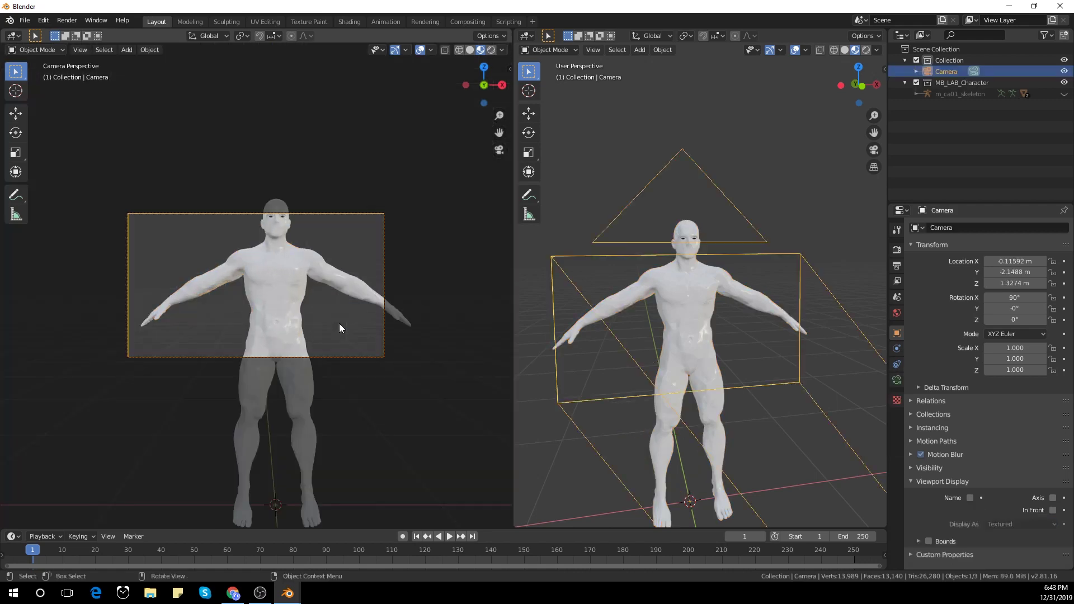
Move the camera up and centre it on the character, then pull it back along Y to frame the upper body
key("g")
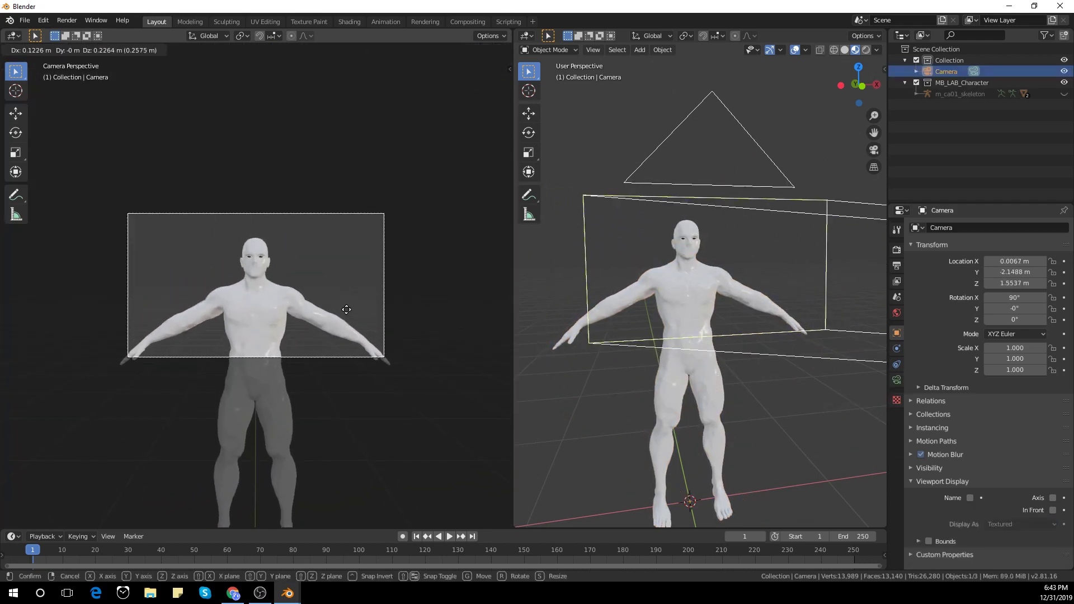
left_click(346, 306)
key("g")
key("y")
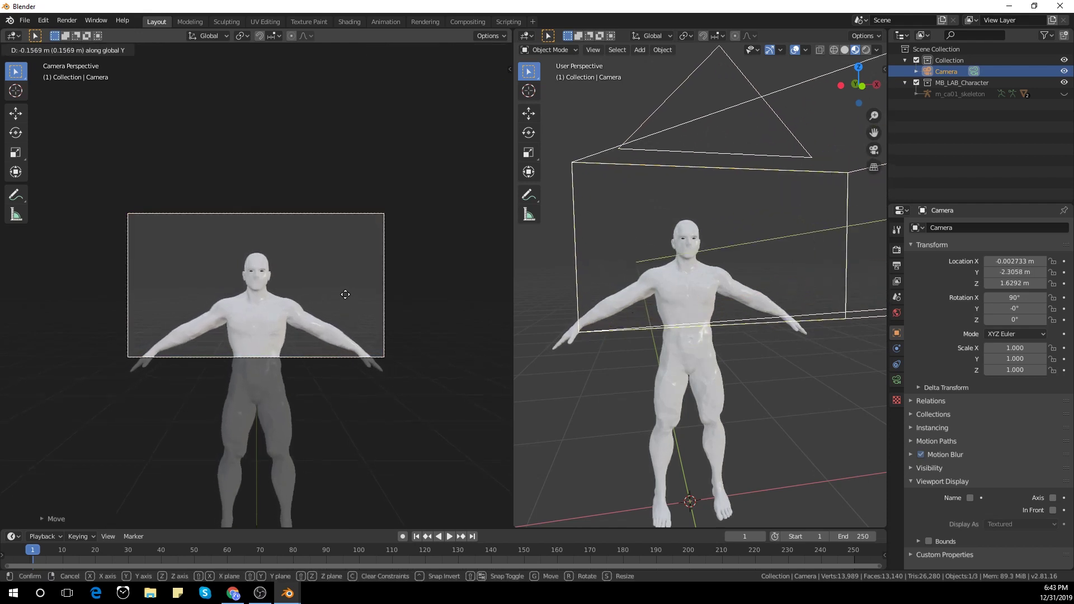
left_click(345, 292)
Unhide the m_ca01_skeleton armature and switch it to Pose Mode
left_click(979, 96)
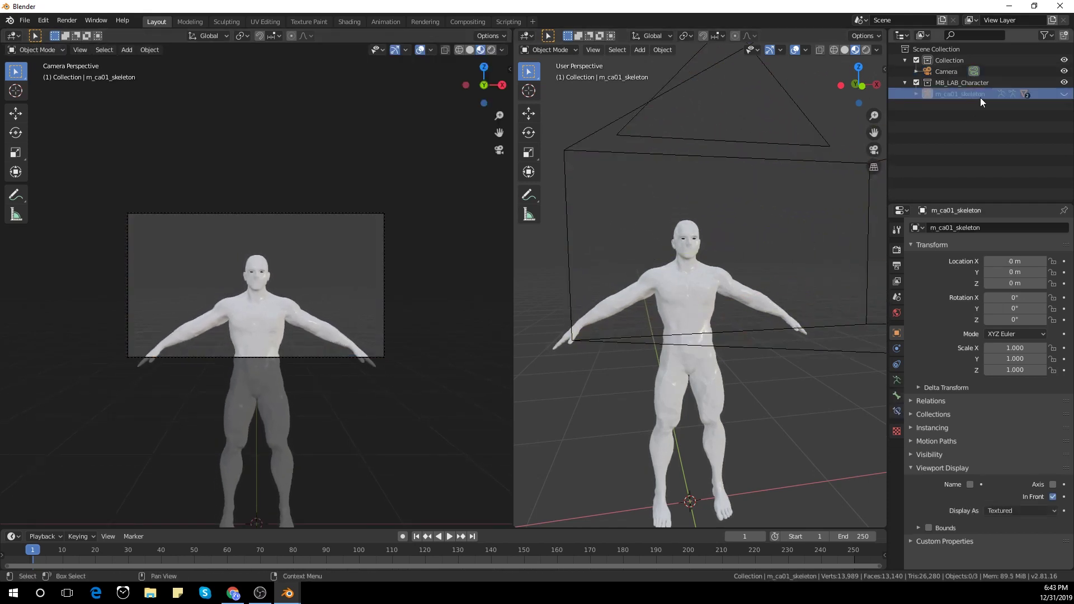
left_click(1063, 94)
key("r")
key("z")
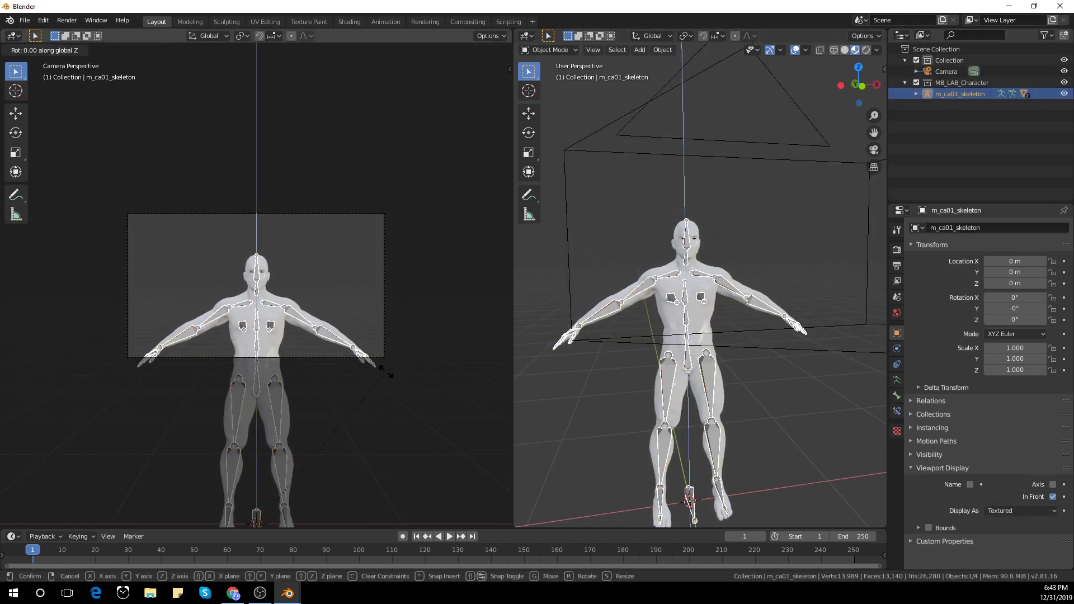
right_click(290, 411)
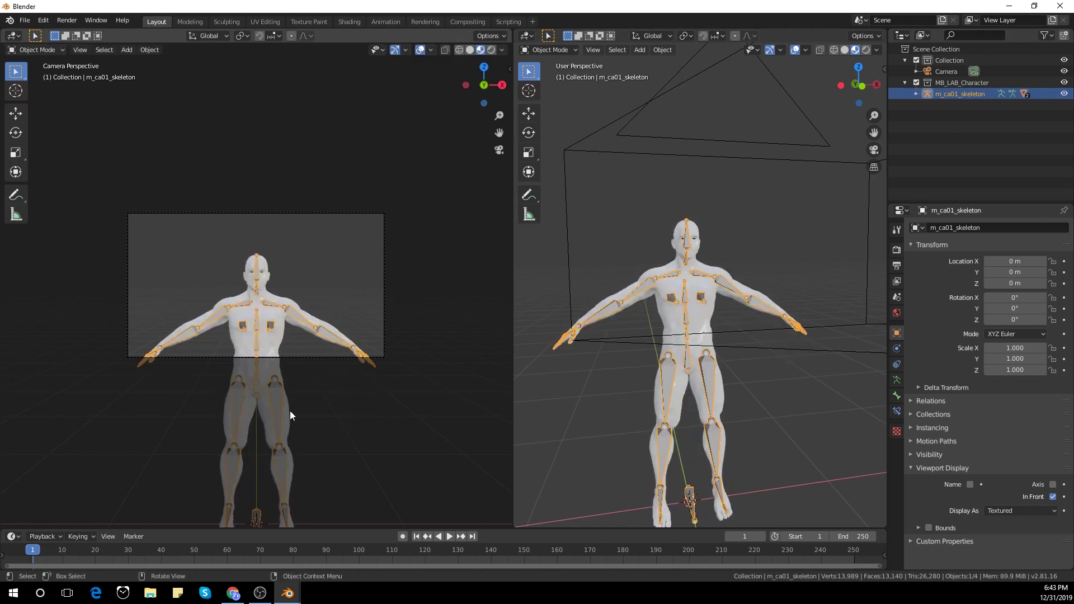
middle_click_drag(255, 332, 274, 243, "shift")
scroll(274, 243, "up", 3)
left_click(51, 50)
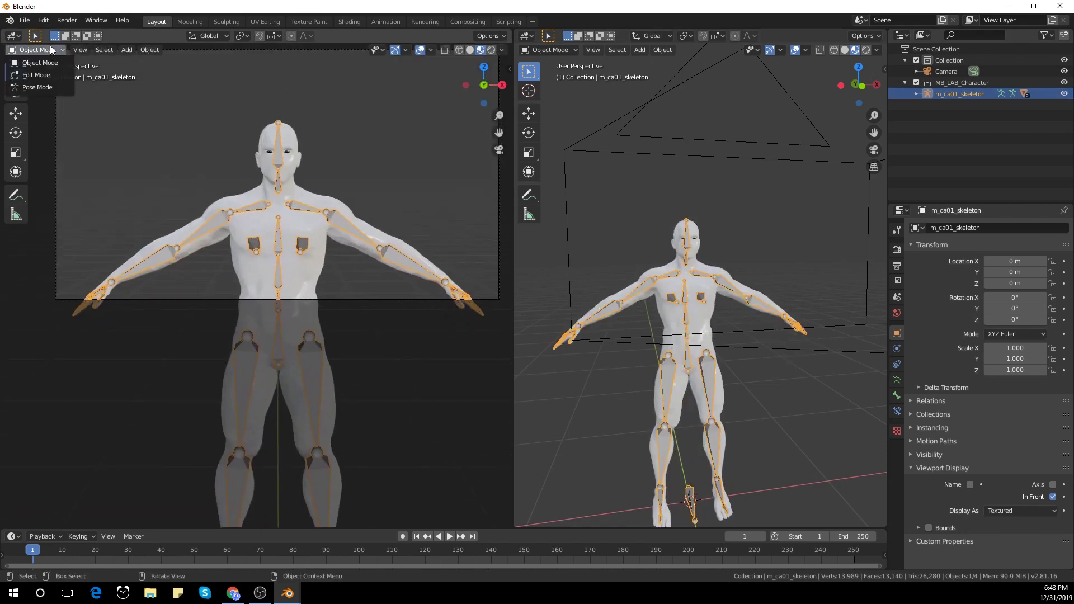
left_click(37, 87)
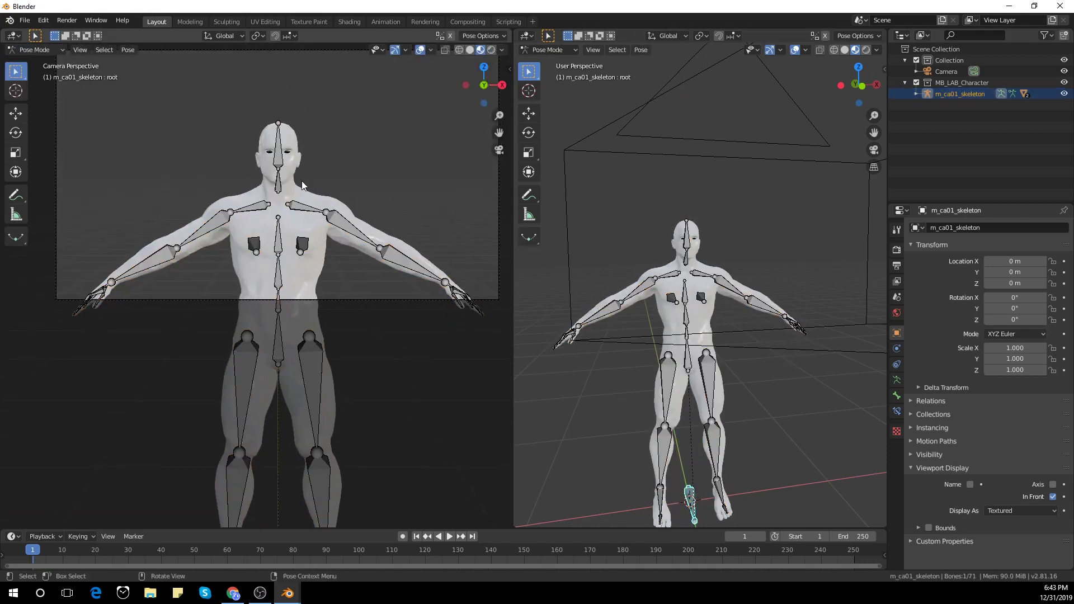
Rotate the upperarm_L bone about 49° around global Y to lower the arm beside the body
key("r")
right_click(384, 239)
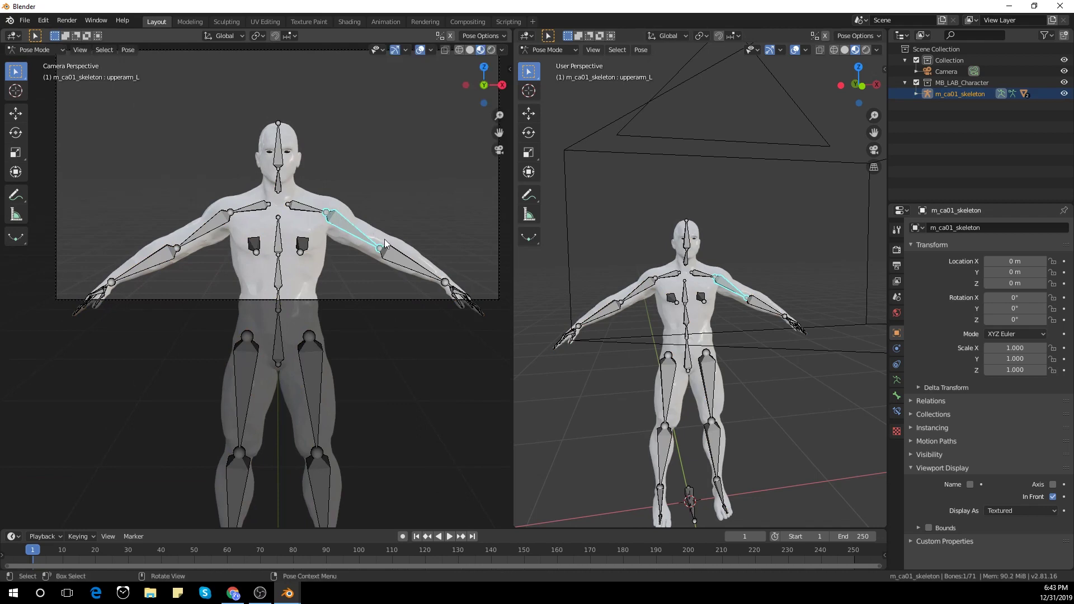
right_click(384, 240)
key("r")
key("y")
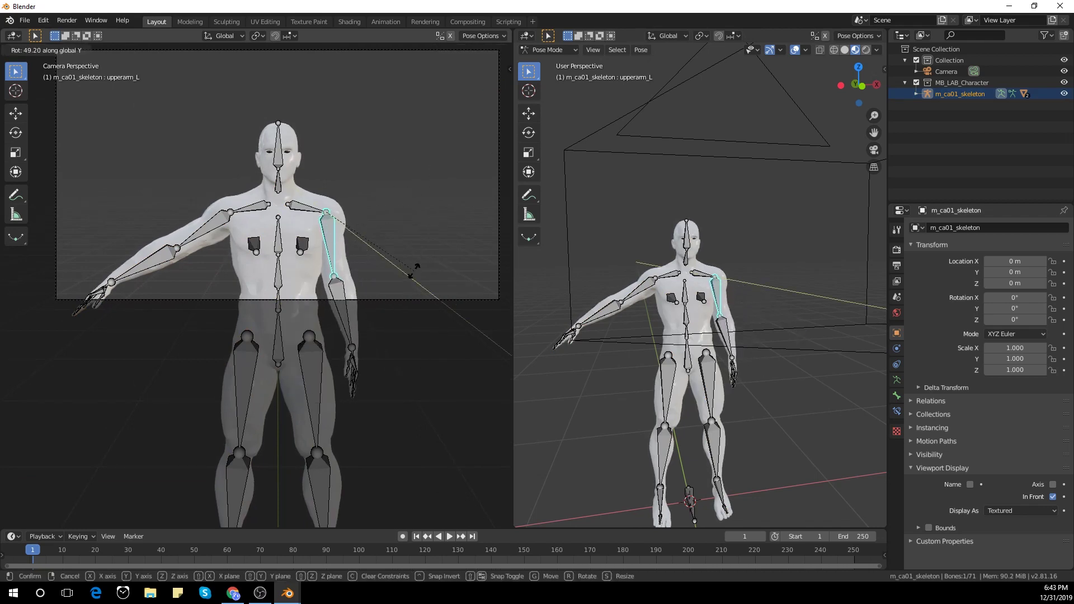
left_click(414, 273)
In the right side view, rotate the upperarm_L bone around global X to swing the elbow backward
key("KP_3")
middle_click_drag(308, 274, 367, 244, "shift")
scroll(359, 261, "up", 6)
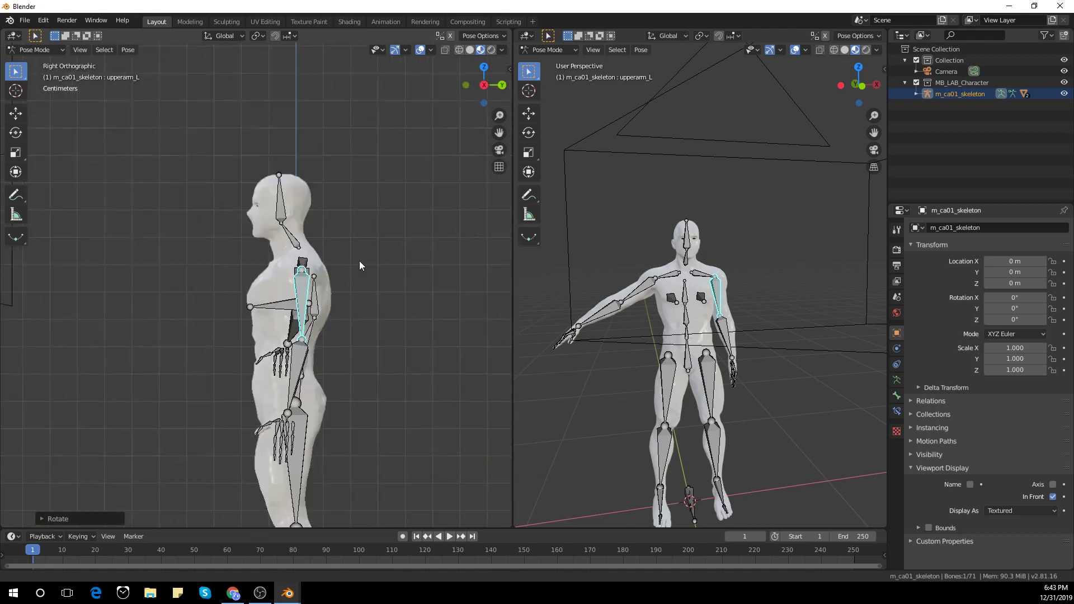
key("r")
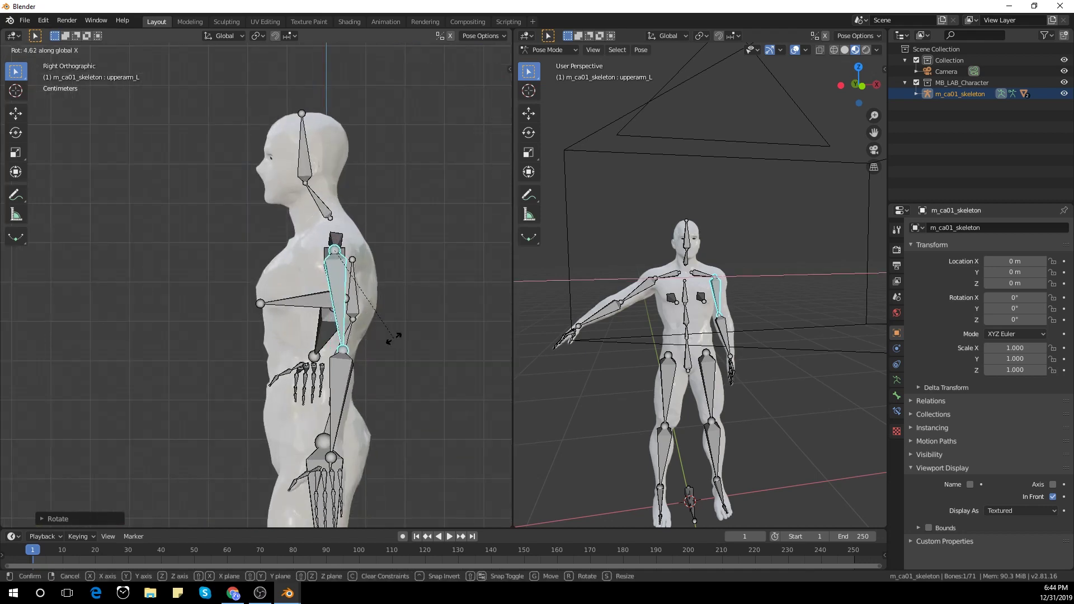
left_click(400, 388)
Rotate the lowerarm_L bone about -20° around global X to bend the forearm forward
left_click(367, 388)
key("r")
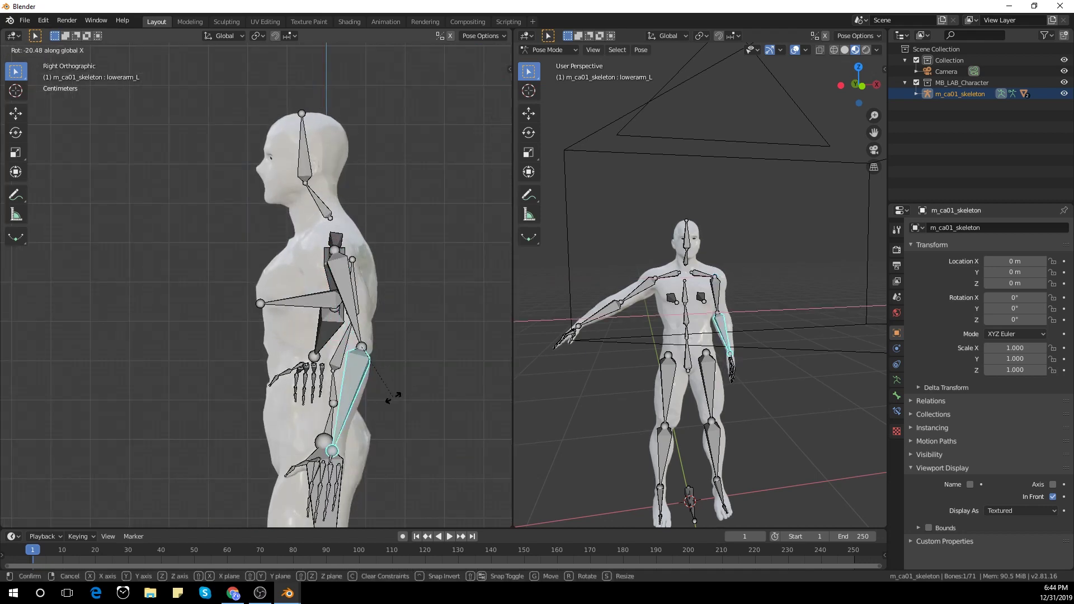
left_click(387, 400)
Copy the pose of the left upper and lower arm bones and paste it flipped onto the matching right arm bones
middle_click_drag(286, 367, 420, 402)
left_click(373, 319)
left_click(381, 386, "shift")
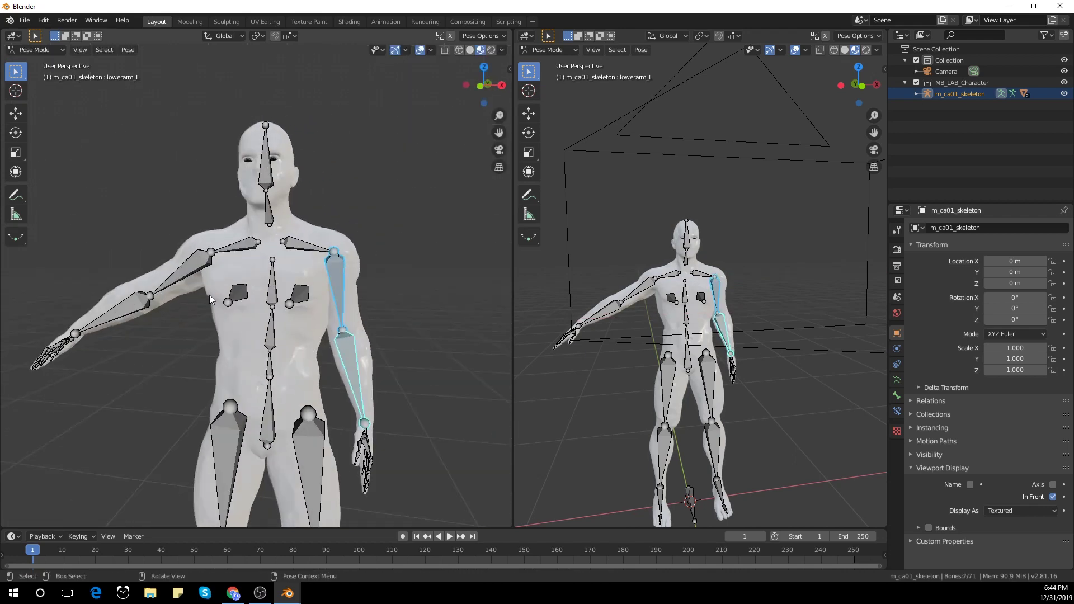
left_click(126, 50)
left_click(173, 159)
left_click(193, 264)
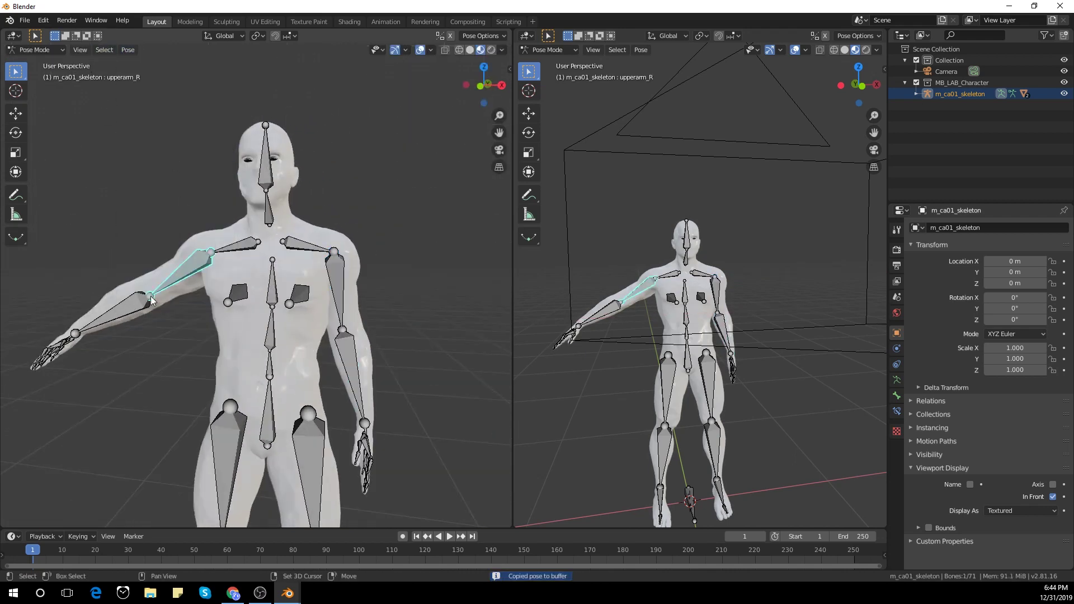
left_click(130, 303, "shift")
left_click(127, 50)
left_click(170, 179)
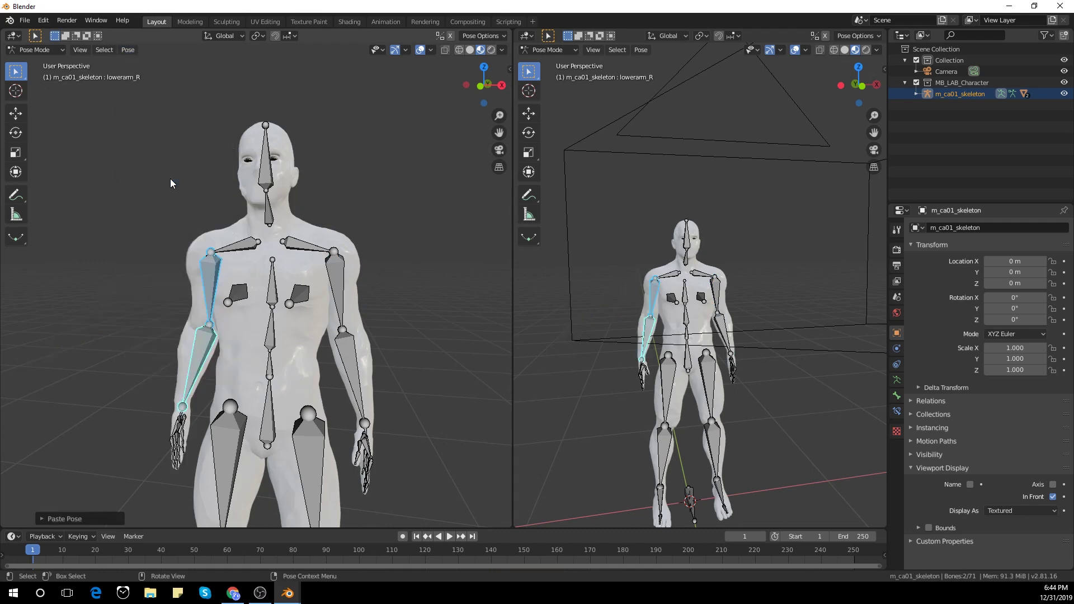
In the right side view, rotate the spine03 bone about -5° around global X to straighten the upper back
middle_click_drag(170, 179, 233, 262)
key("KP_3")
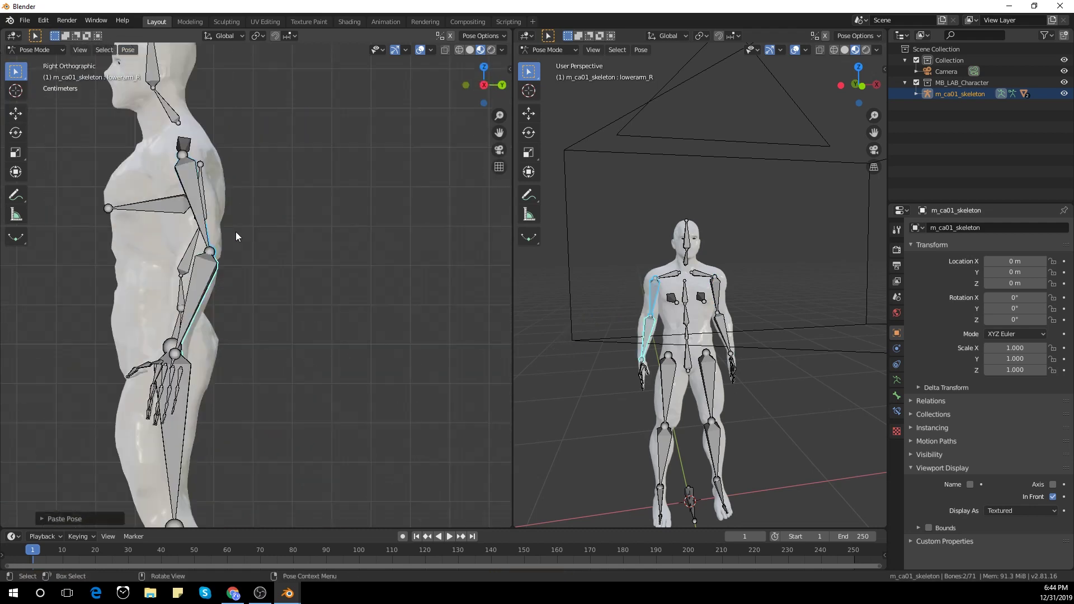
left_click(205, 182)
key("r")
key("x")
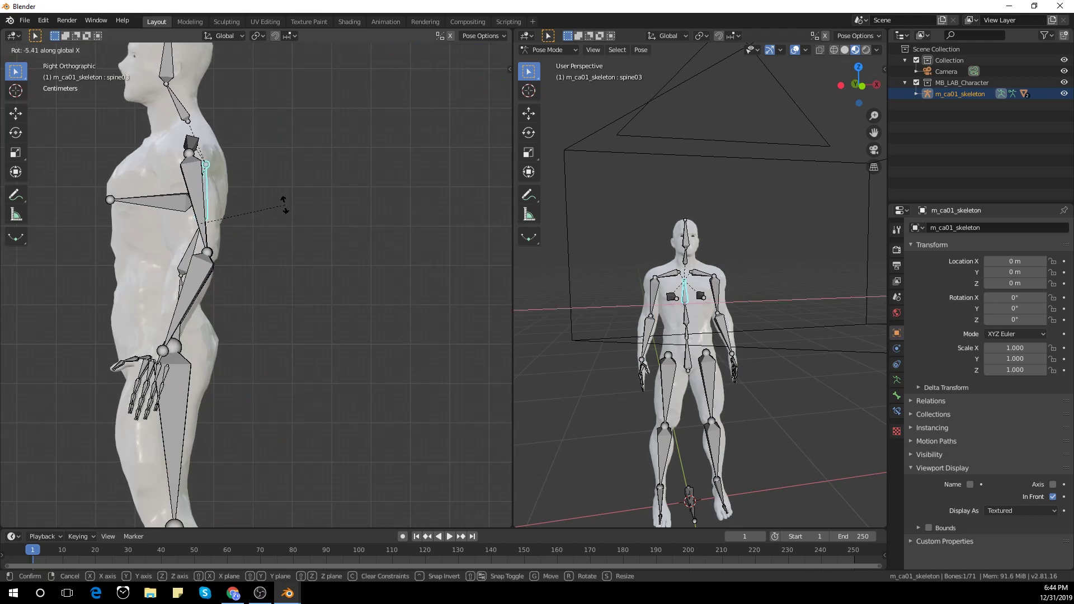
left_click(285, 207)
In Object Mode and camera view, rotate the whole skeleton -58.7° around global Z to turn the body sideways
scroll(274, 207, "down", 2)
middle_click_drag(270, 206, 289, 220, "shift")
key("KP_1")
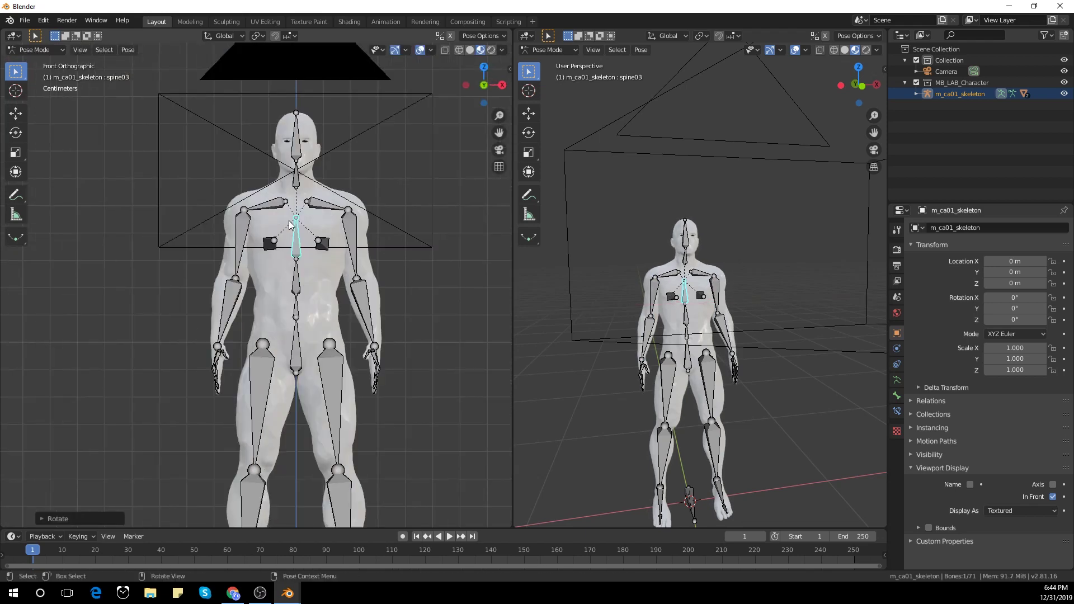
left_click(27, 53)
left_click(39, 63)
scroll(324, 269, "down", 1)
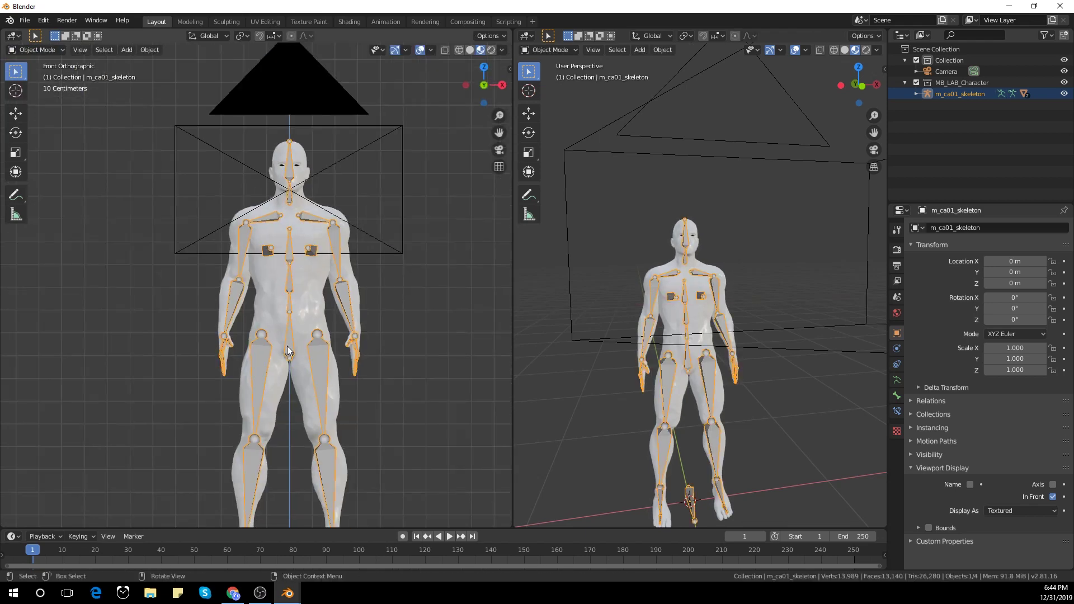
key("KP_0")
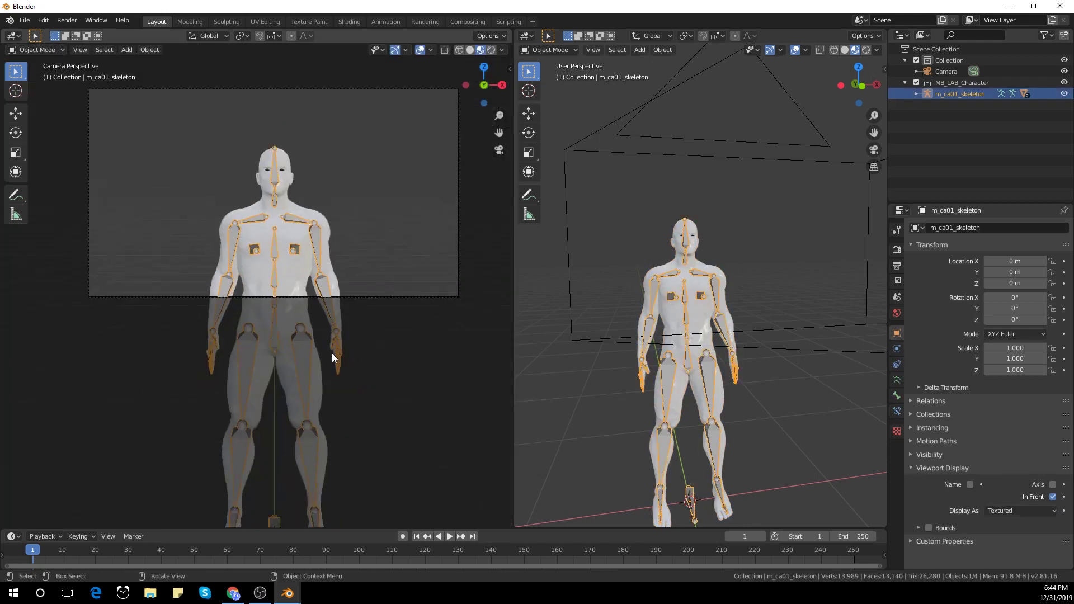
key("r")
key("z")
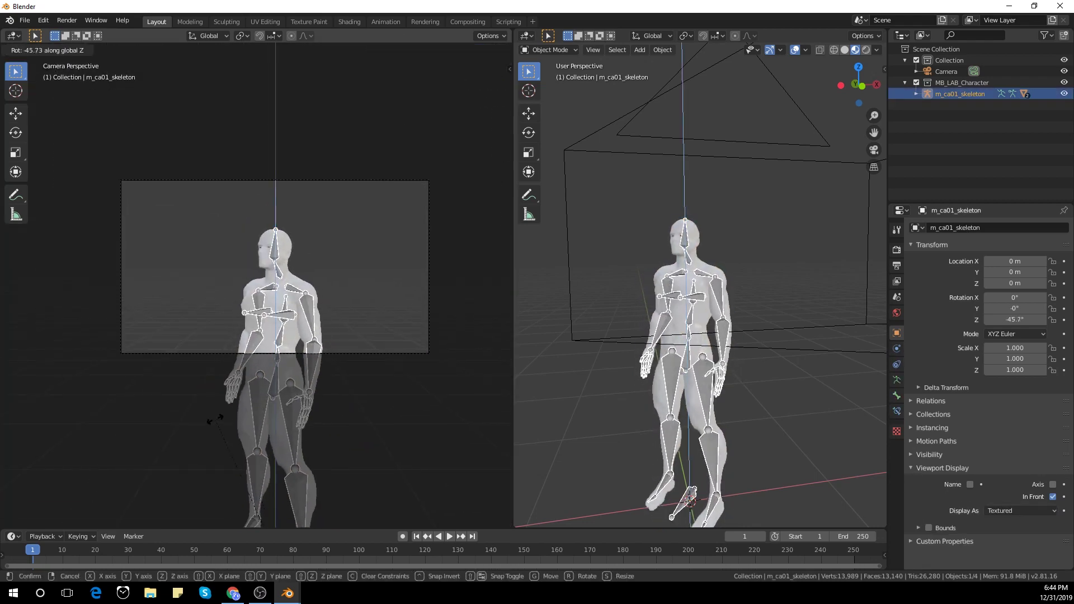
left_click(176, 423)
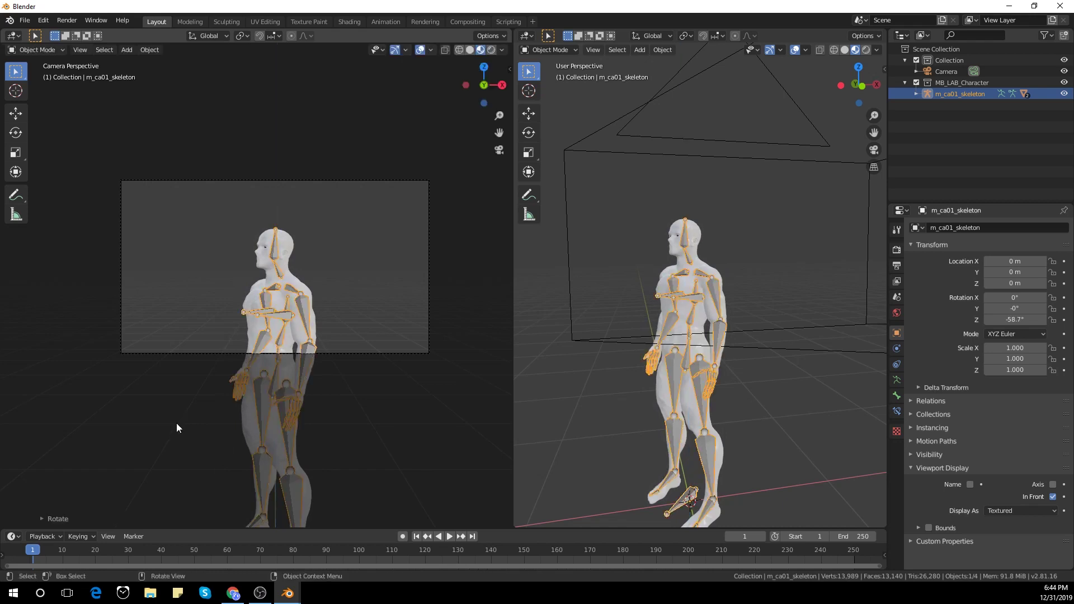
In Pose Mode, rotate clavicle_R about -11° around global Z and swing clavicle_L slightly in the positive direction
scroll(297, 309, "up", 3)
left_click(44, 90)
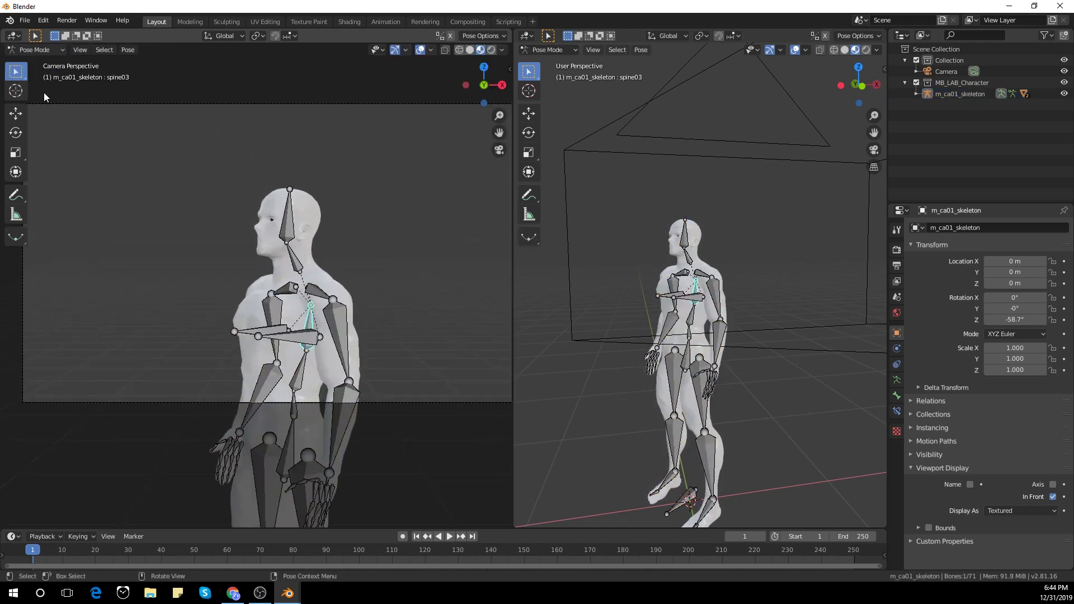
left_click(291, 289)
key("r")
key("z")
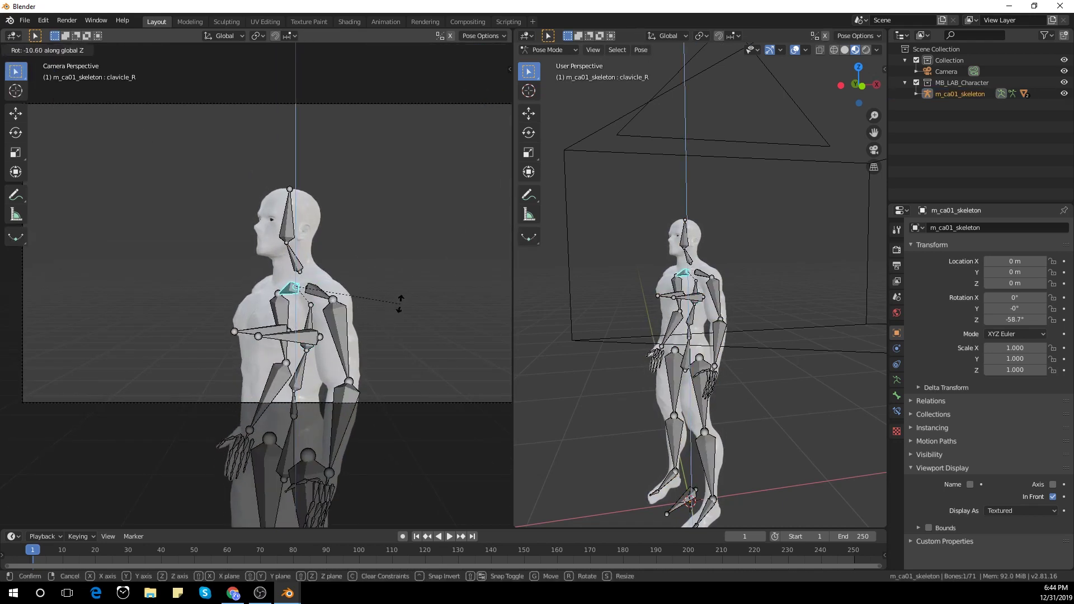
left_click(345, 313)
key("r")
key("z")
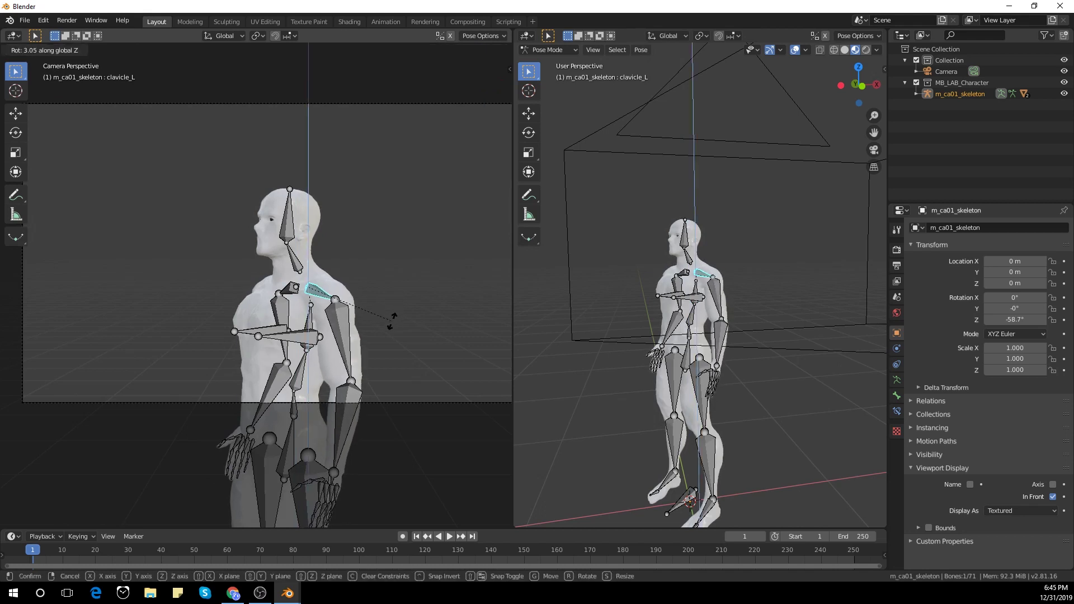
left_click(360, 315)
Rotate the neck bone around global Z to turn the face toward the camera, and tilt it about -4° around global Y
key("r")
key("z")
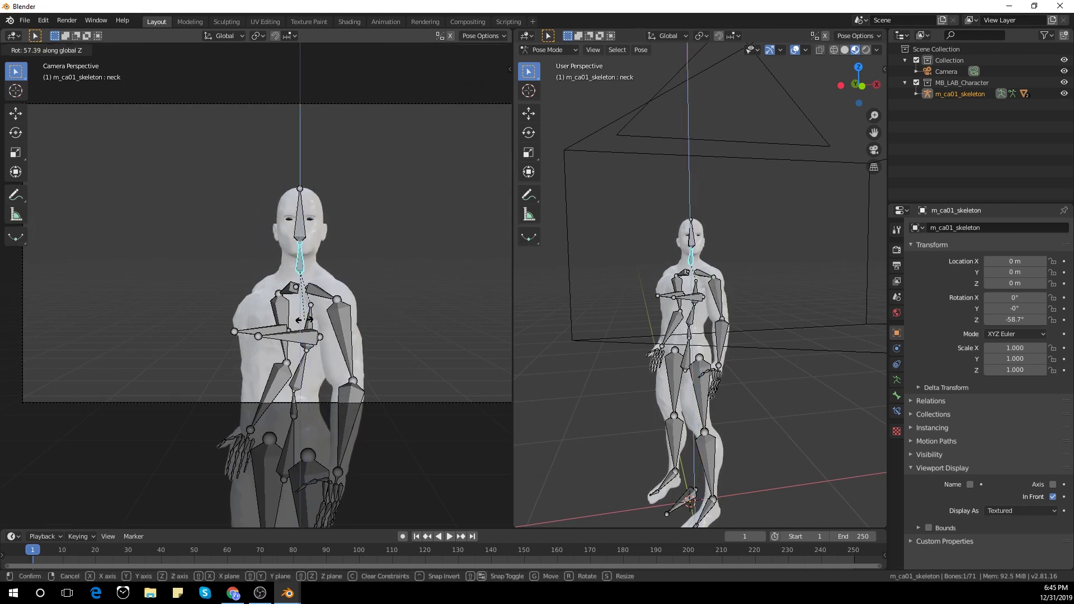
left_click(318, 320)
key("r")
key("y")
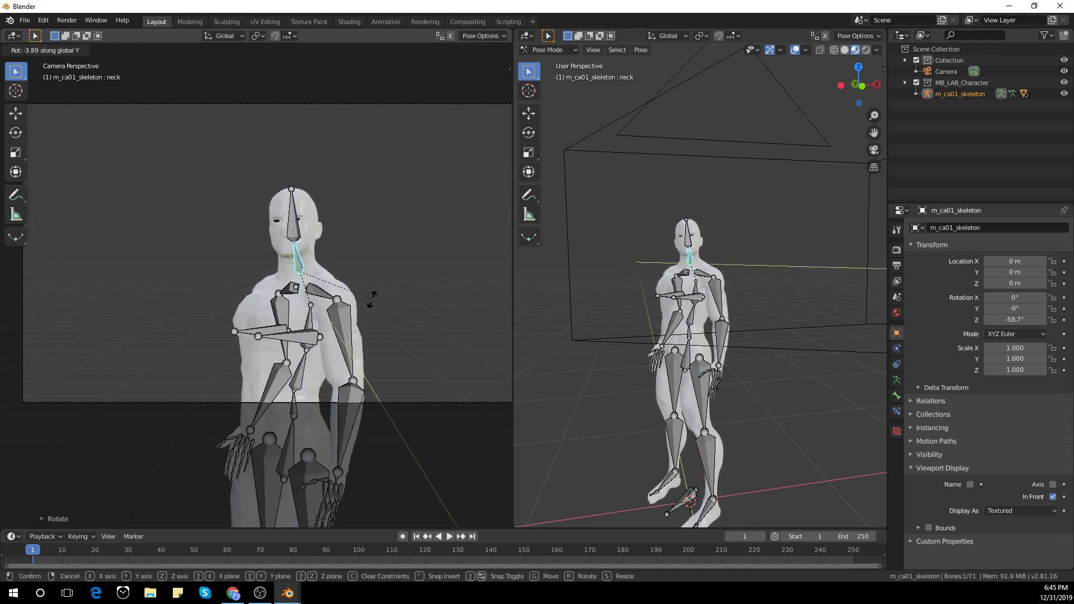
left_click(371, 298)
Rotate the head bone about 5° around global Y, and fine-tune its facing direction around global Z and X
key("r")
key("y")
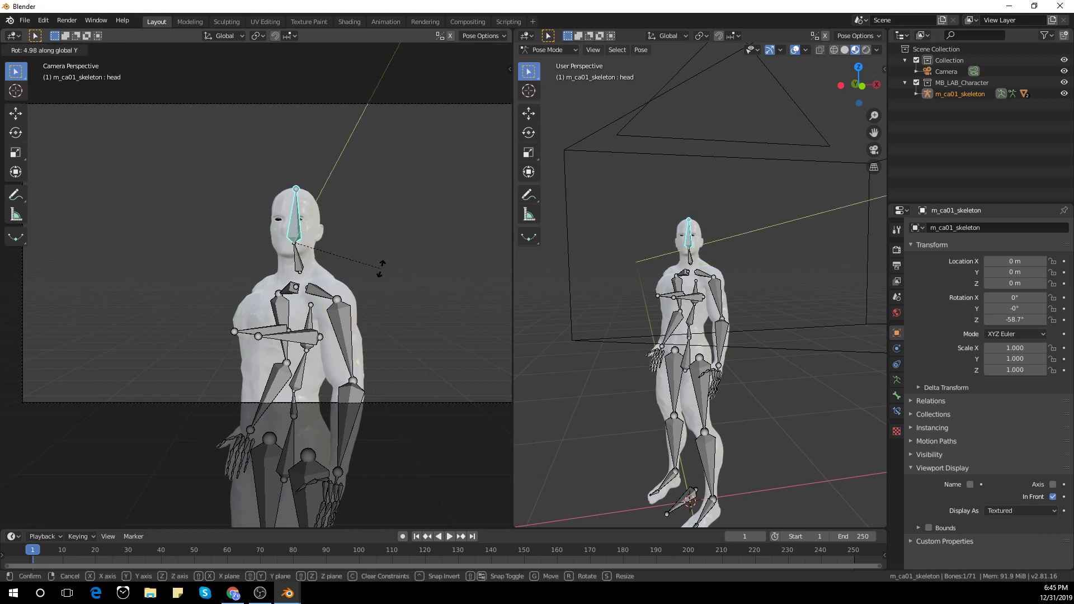
left_click(383, 272)
key("r")
key("z")
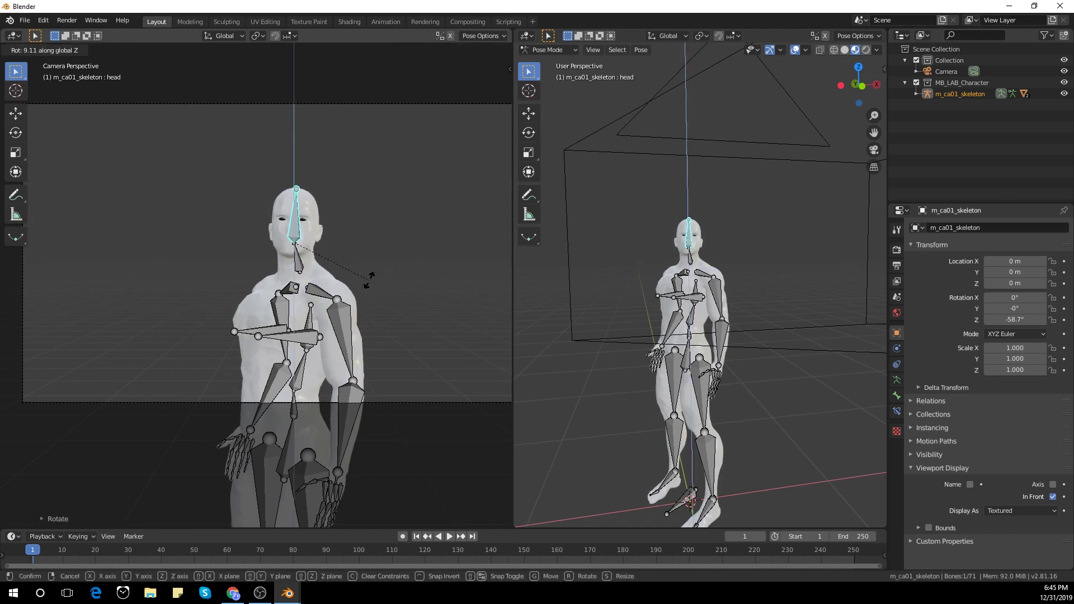
left_click(410, 280)
key("r")
left_click(410, 270)
key("r")
key("x")
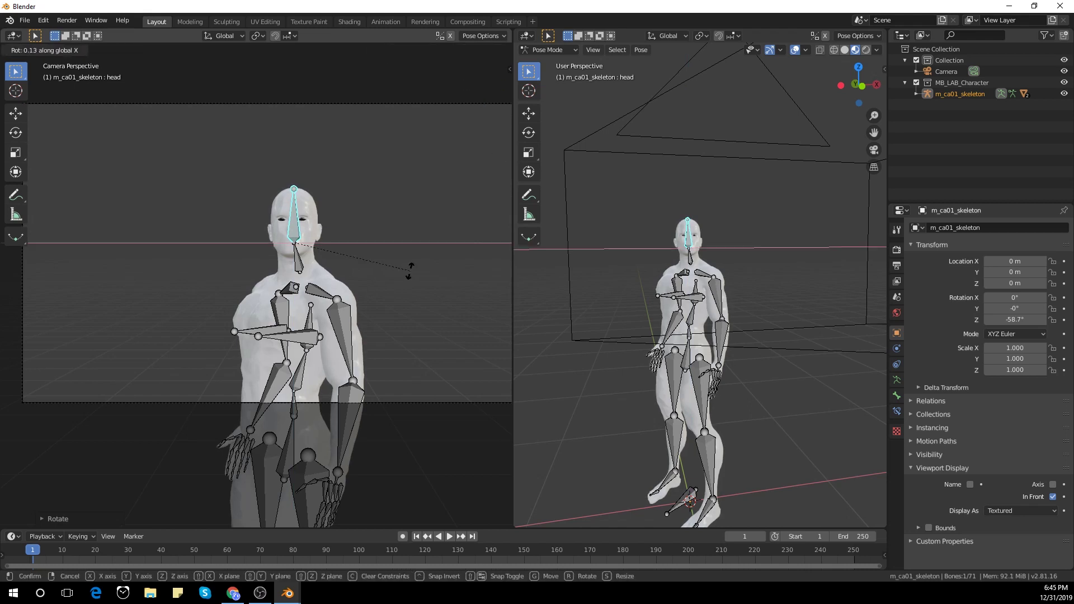
left_click(405, 287)
Save the project as untitled.blend on the Desktop
scroll(415, 309, "down", 2)
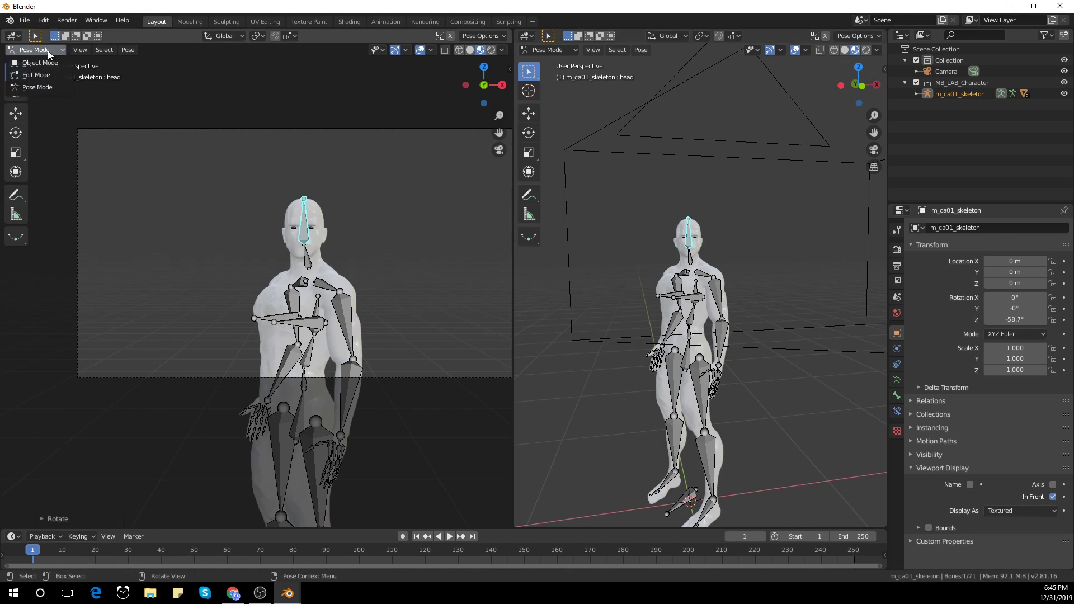
left_click(56, 89)
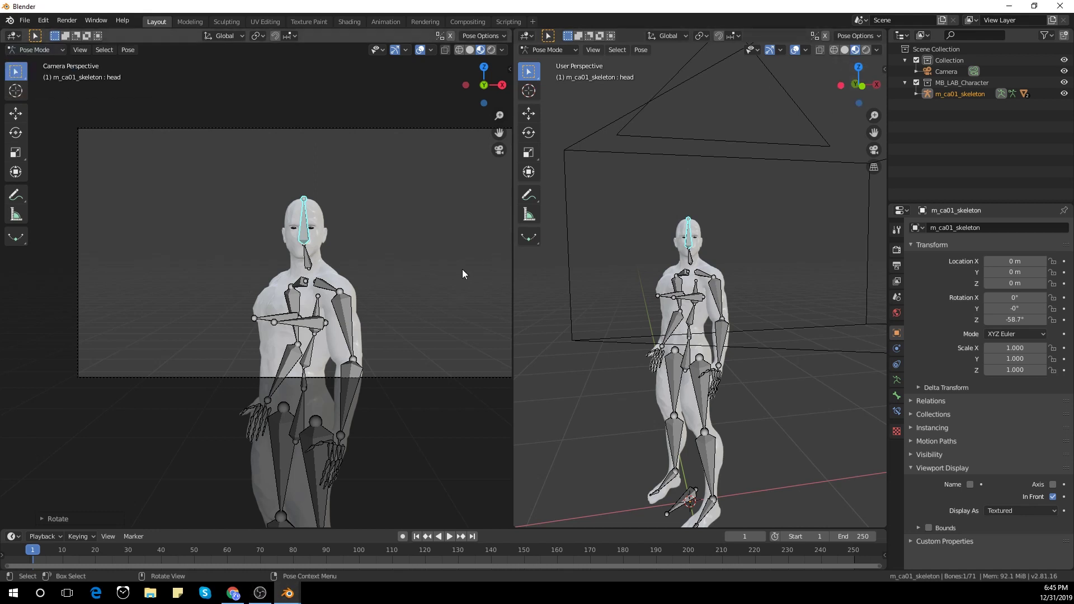
left_click(24, 20)
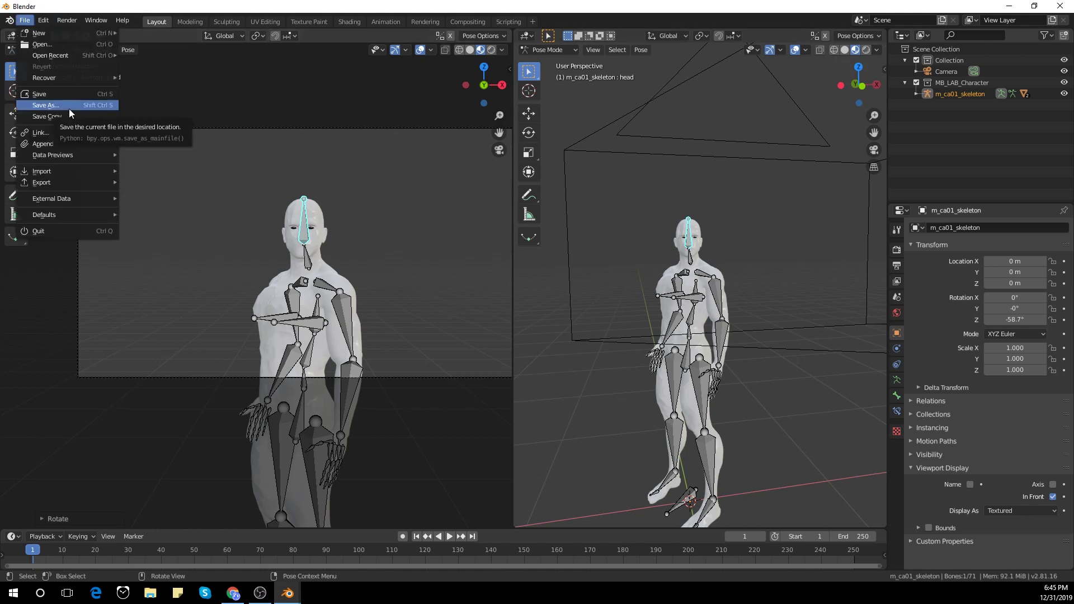
left_click(69, 110)
left_click(109, 398)
left_click(305, 427)
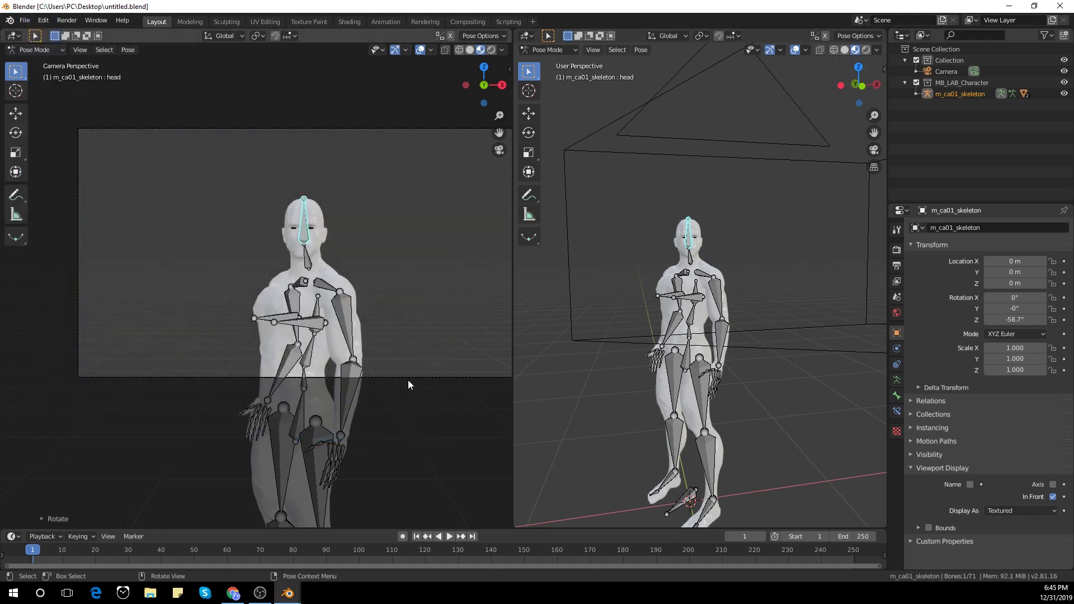
Show the perspective viewport in Rendered shading and switch the render engine to Eevee
left_click(865, 52)
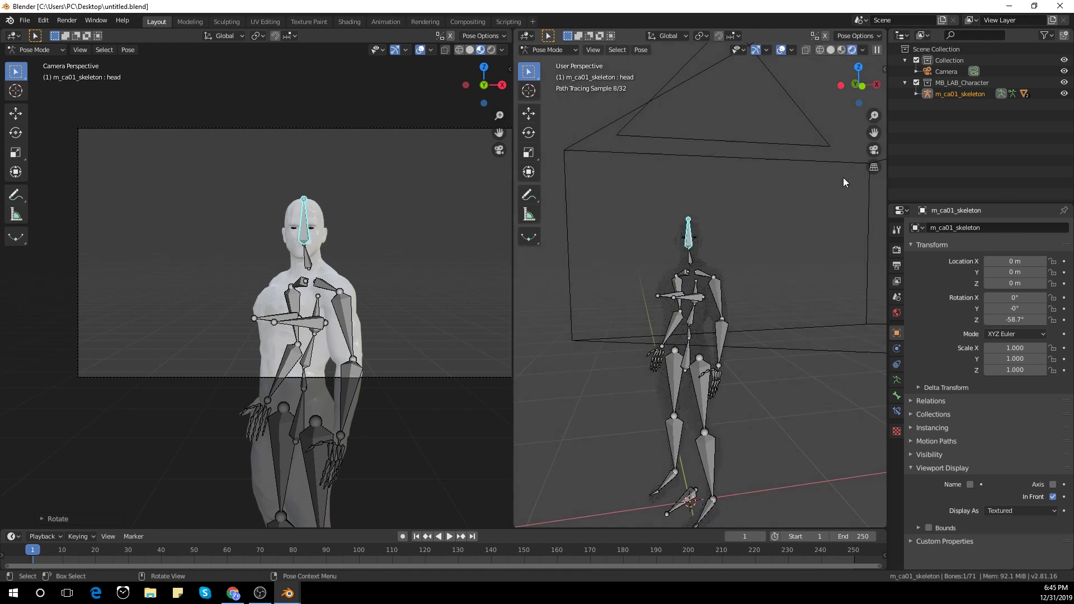
left_click(897, 249)
left_click(1020, 281)
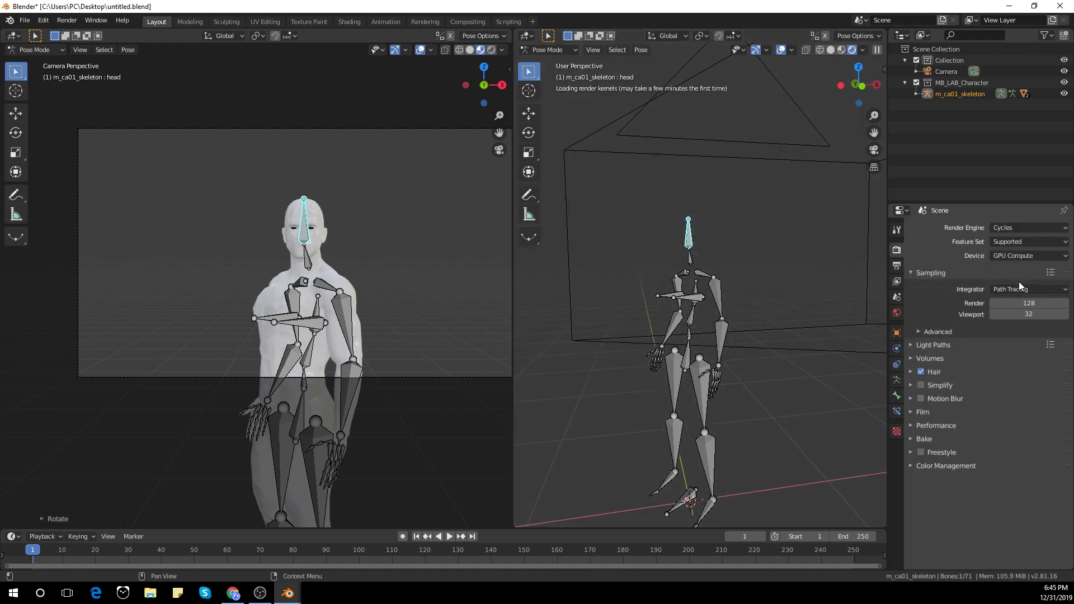
left_click(1027, 228)
left_click(1023, 239)
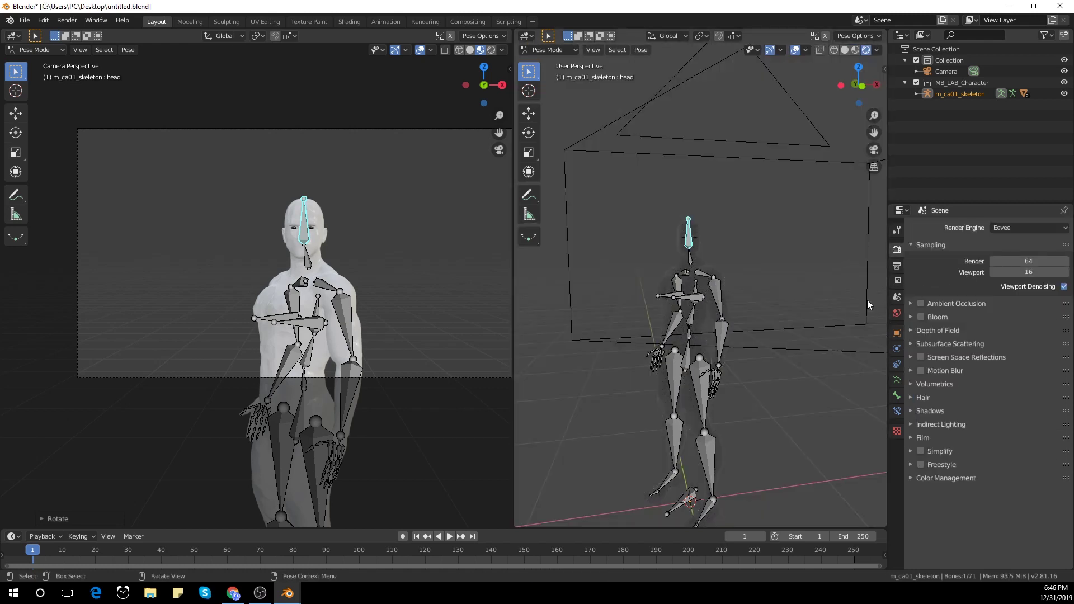
Set the world background colour to black and return the perspective viewport to Material Preview shading
left_click(897, 314)
left_click(1029, 303)
left_click_drag(1049, 205, 1050, 225)
middle_click_drag(824, 263, 788, 263)
left_click(855, 51)
Switch to Object Mode and add a spot light at the character's feet
middle_click_drag(784, 129, 833, 168)
scroll(767, 173, "down", 2)
key("shift+a")
mouse_move(774, 172)
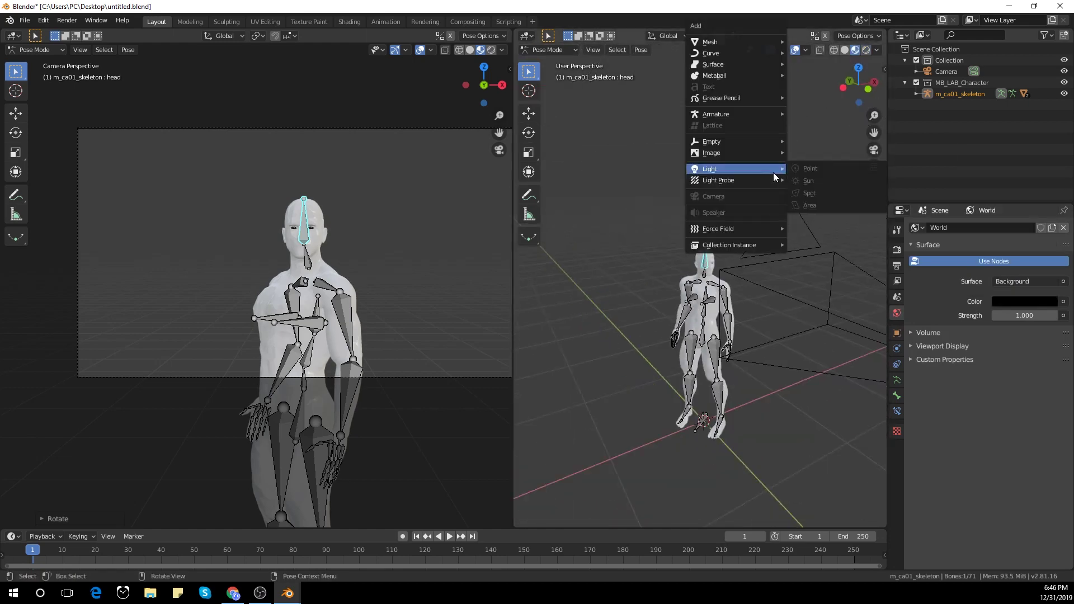
left_click(557, 62)
key("shift+a")
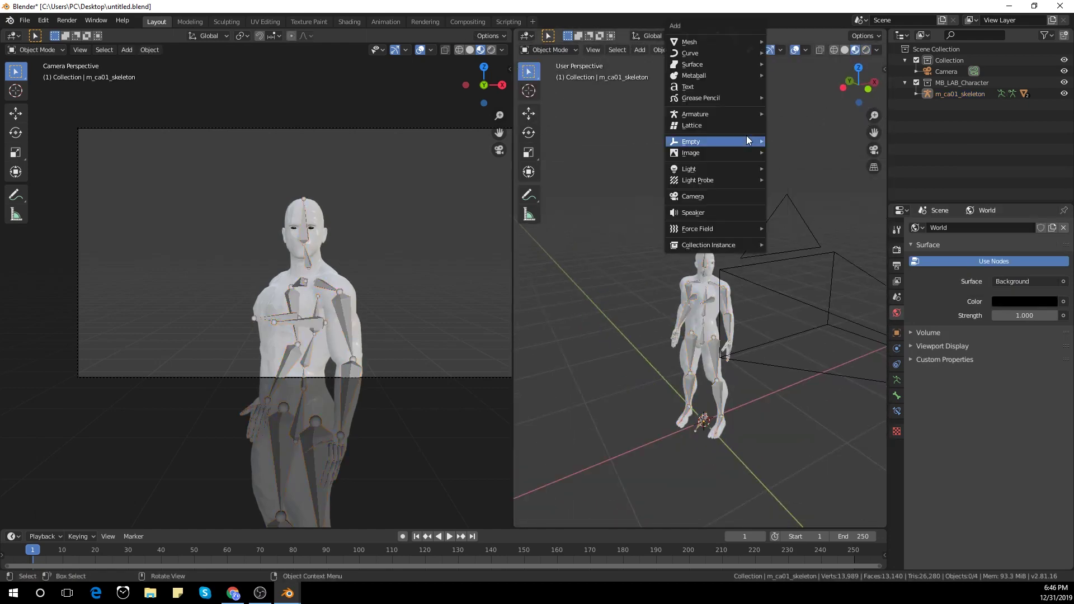
mouse_move(741, 174)
left_click(804, 188)
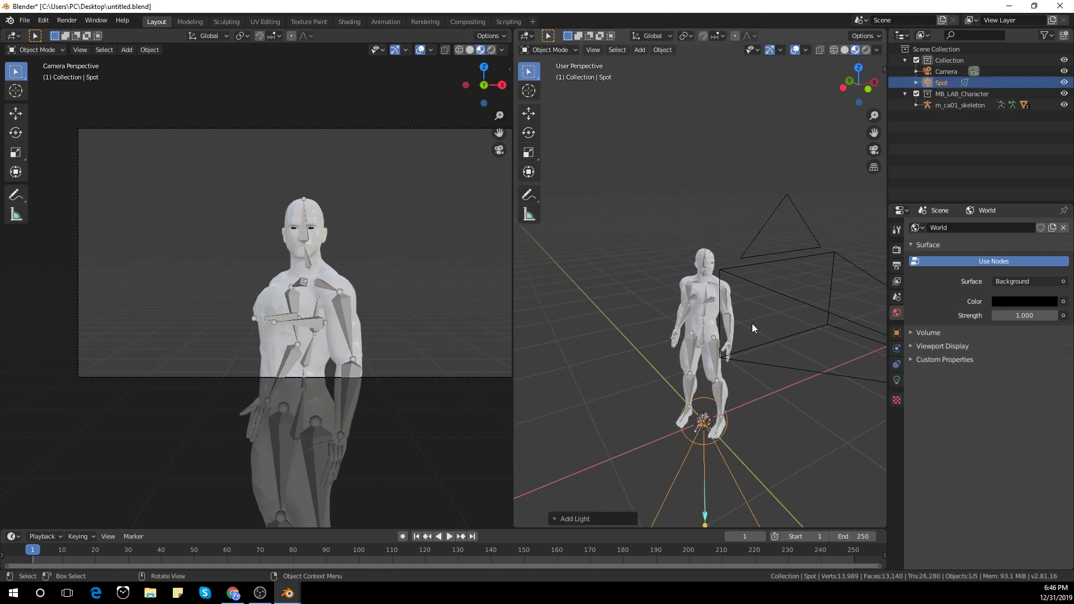
Preview the scene in Rendered shading and raise the spot light about 2.4 m along global Z, above the character's head
left_click(865, 56)
left_click(866, 51)
middle_click_drag(777, 214, 757, 209)
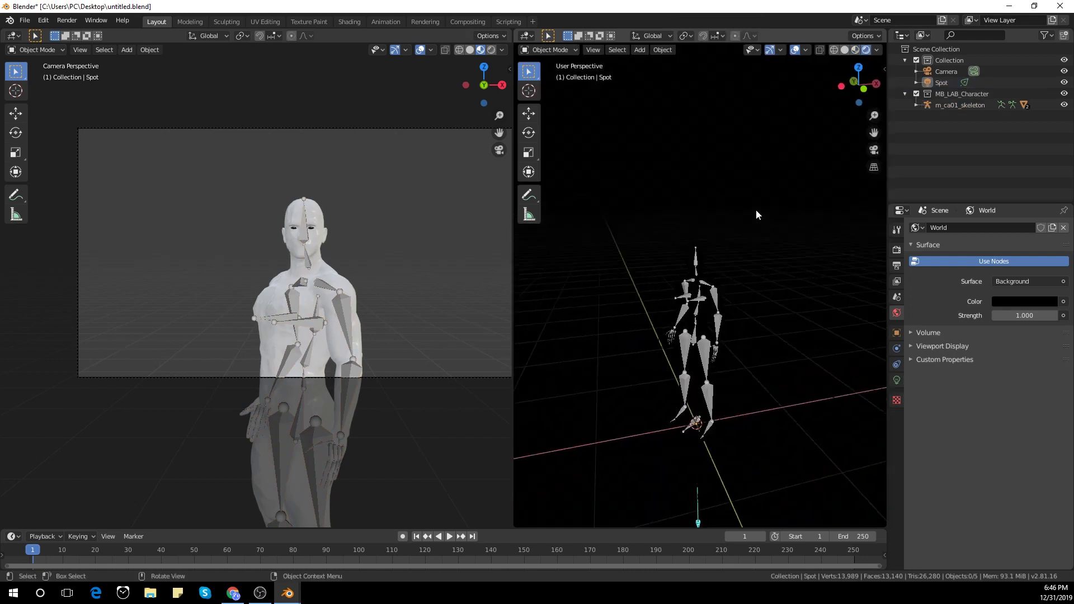
key("g")
key("z")
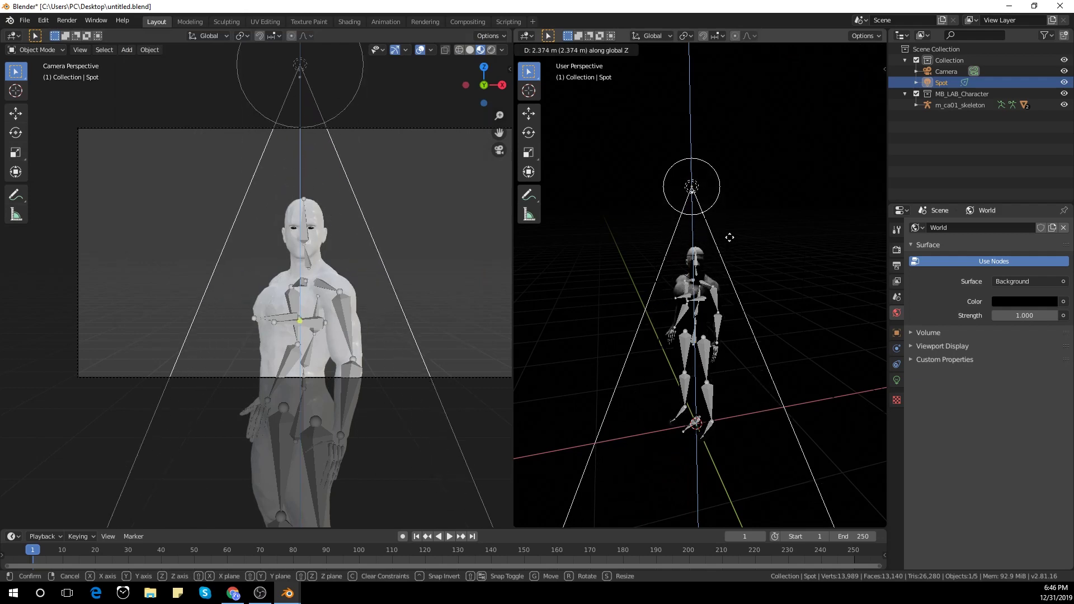
left_click(730, 236)
Move the spot light slightly along global Y toward the front of the character
scroll(727, 238, "up", 3)
middle_click_drag(611, 301, 633, 333)
scroll(675, 304, "down", 1)
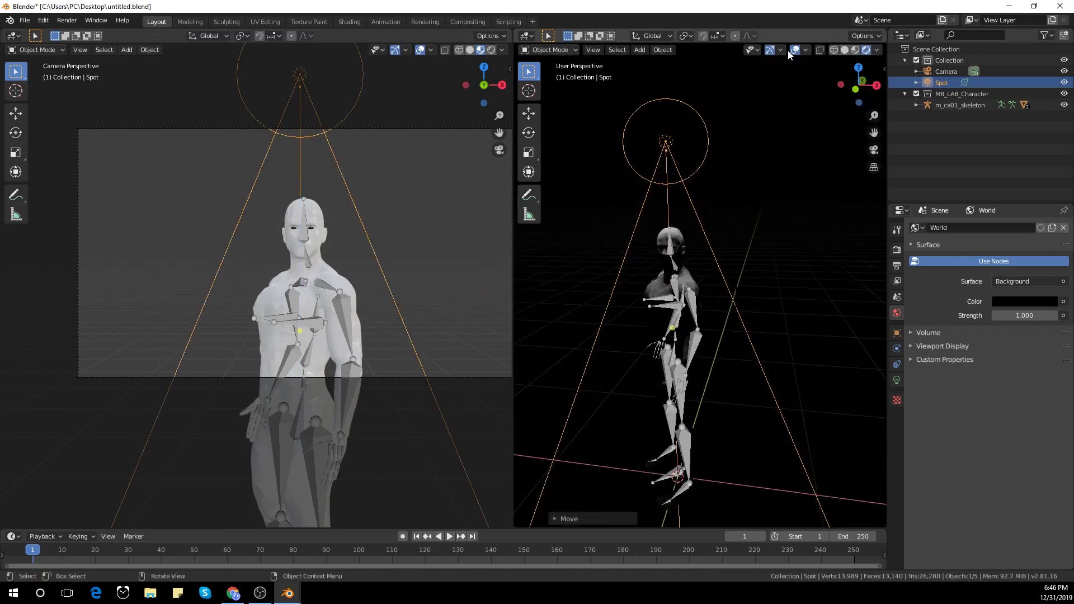
left_click(795, 51)
left_click(795, 50)
middle_click_drag(733, 241, 773, 270)
scroll(774, 269, "down", 1)
key("g")
right_click(752, 321)
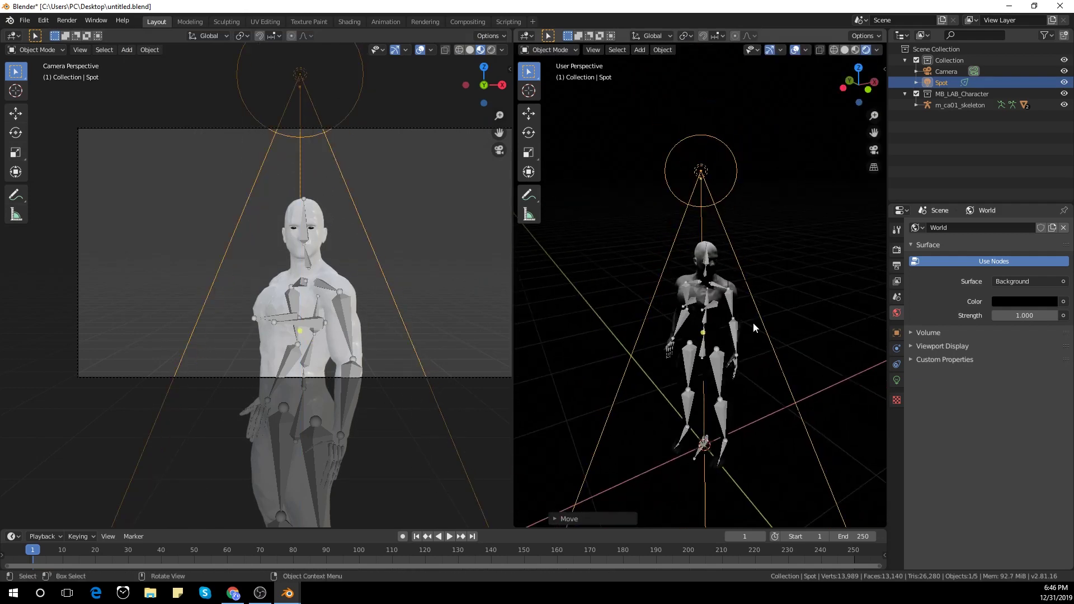
key("g")
key("y")
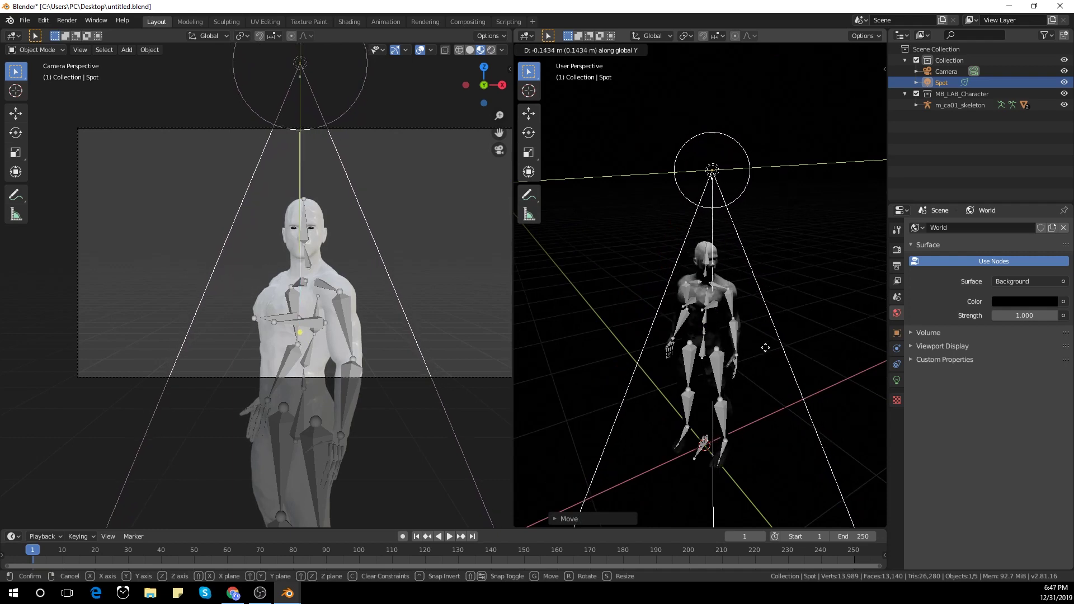
left_click(762, 323)
In the front view, rotate the spot light to shine diagonally at the character and shift it about 0.52 m along X
key("KP_3")
key("KP_1")
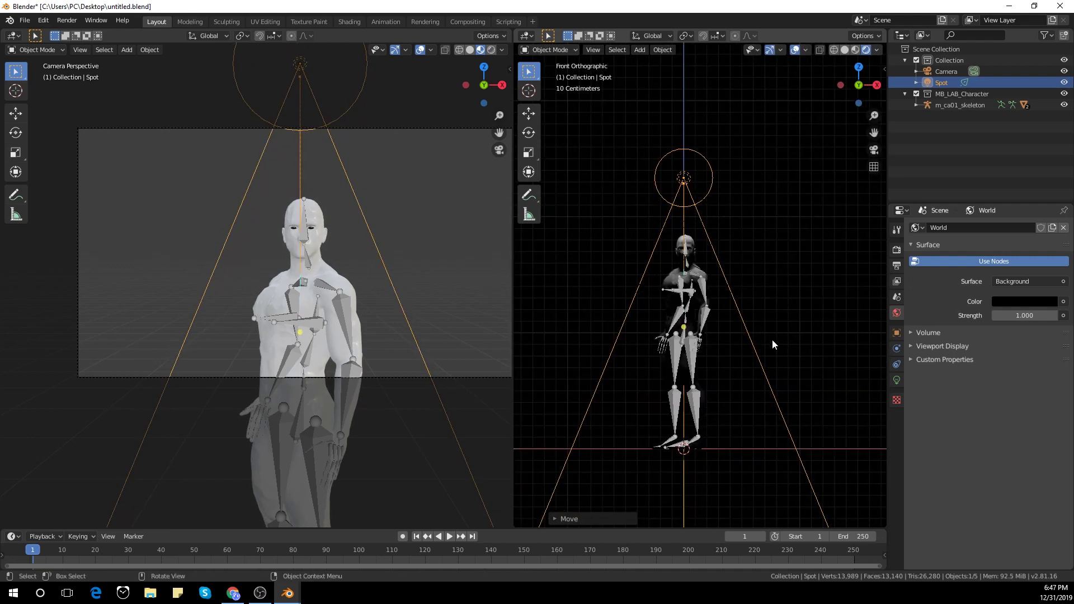
key("r")
left_click(683, 416)
key("g")
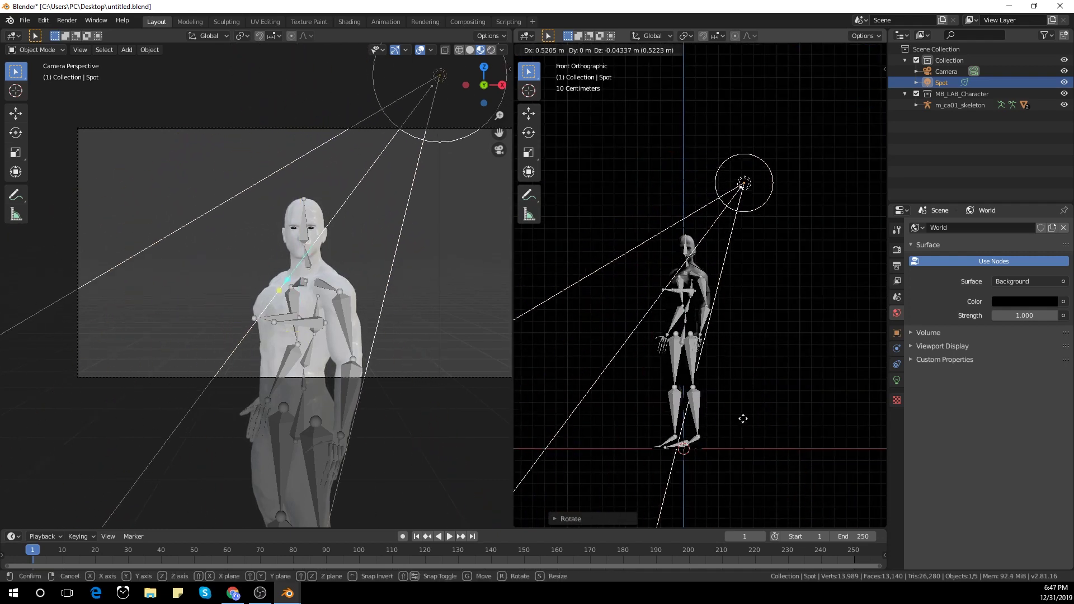
left_click(744, 420)
Set the render engine to Cycles
left_click(897, 230)
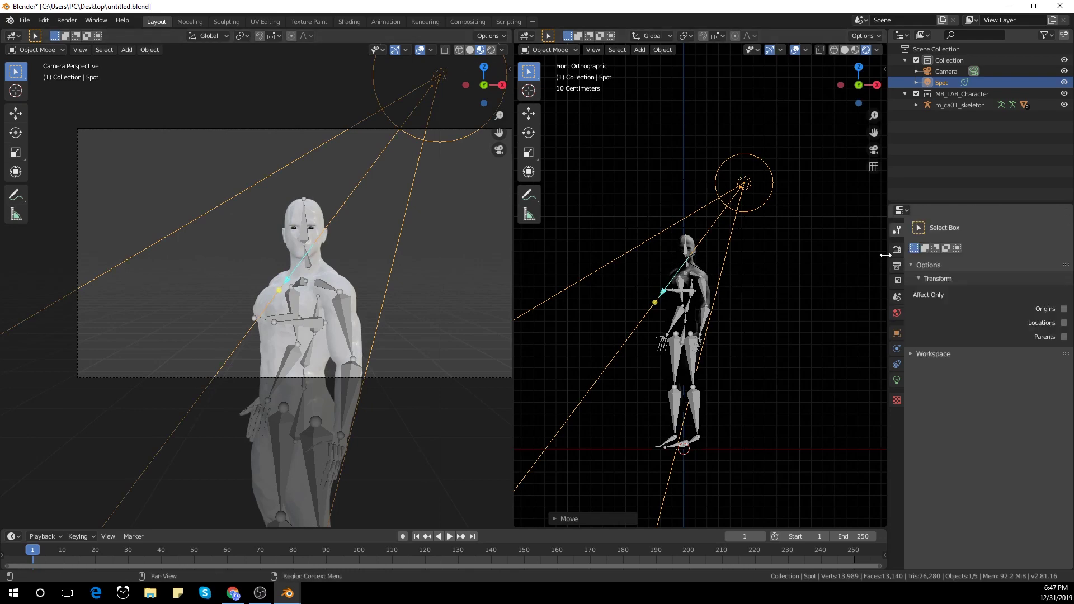
left_click(897, 250)
left_click(1006, 230)
left_click(1003, 265)
Set the spot light's power to 50 W
scroll(794, 317, "up", 2)
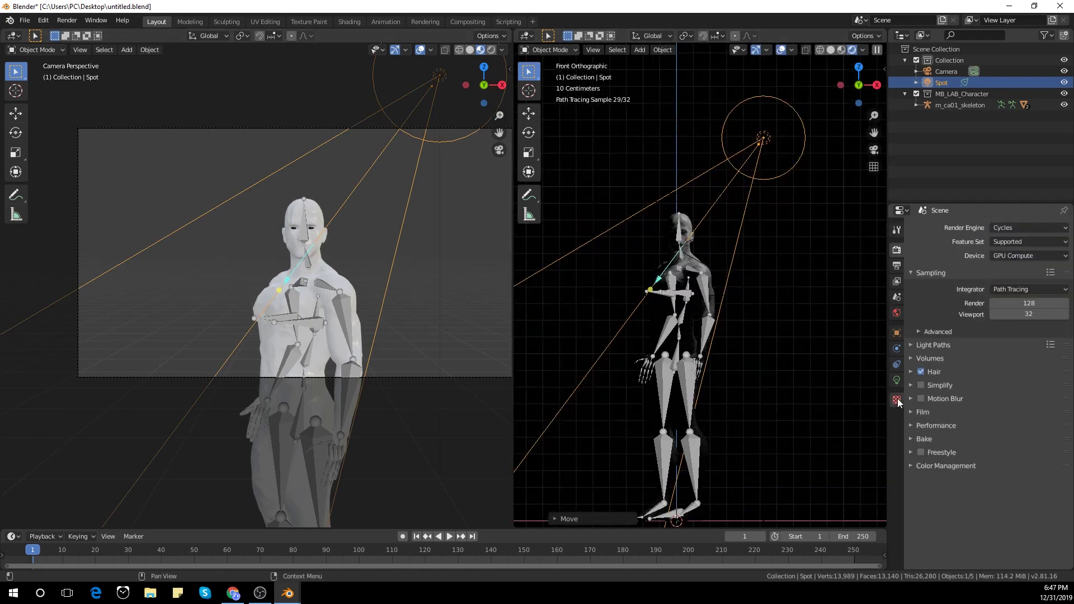
left_click(897, 380)
key("Return")
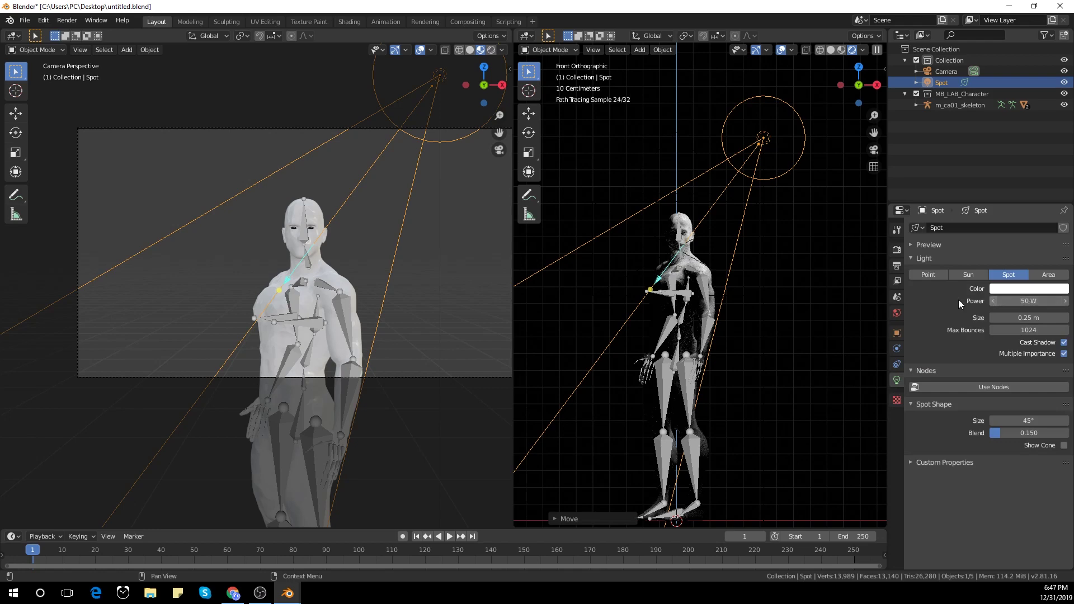
Show the camera view in rendered shading with the viewport overlays hidden
left_click(844, 49)
left_click(866, 50)
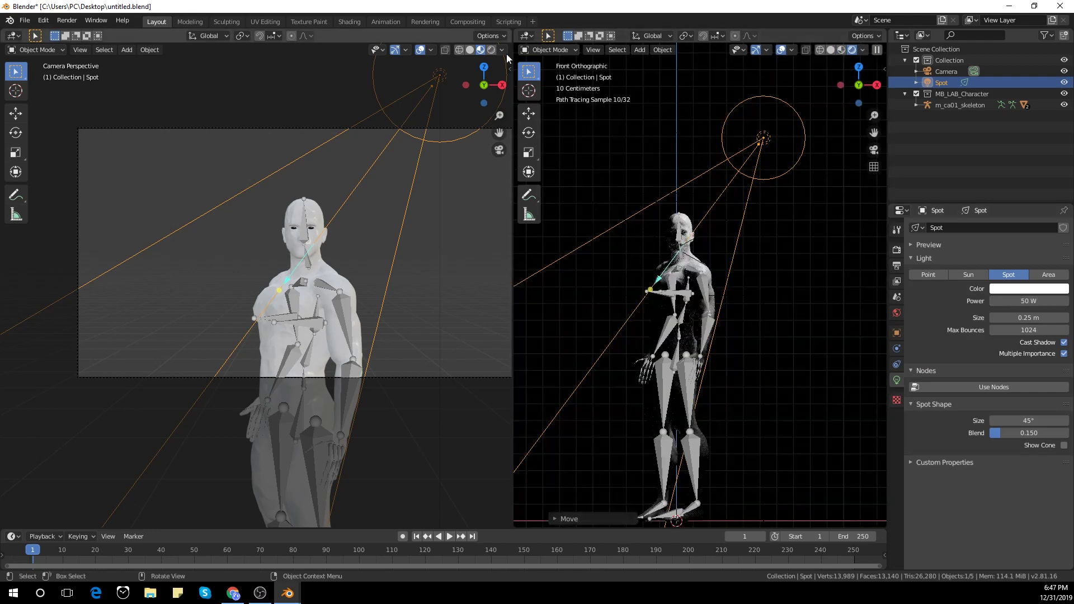
left_click(491, 50)
left_click(406, 50)
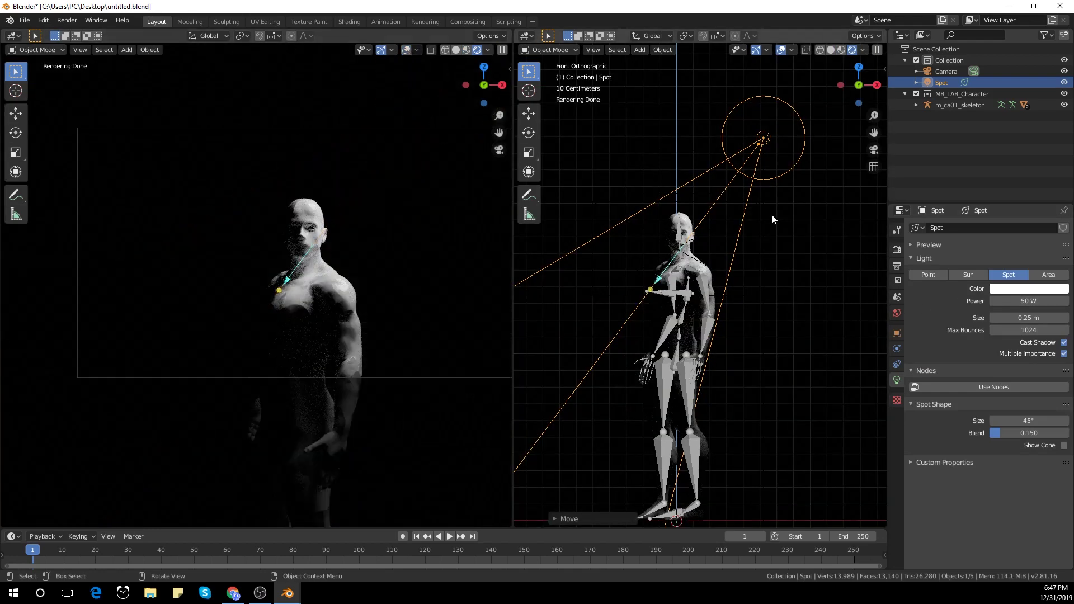
Change the spot light to an area light with 10 W power and a 1 m size
middle_click_drag(771, 214, 801, 241)
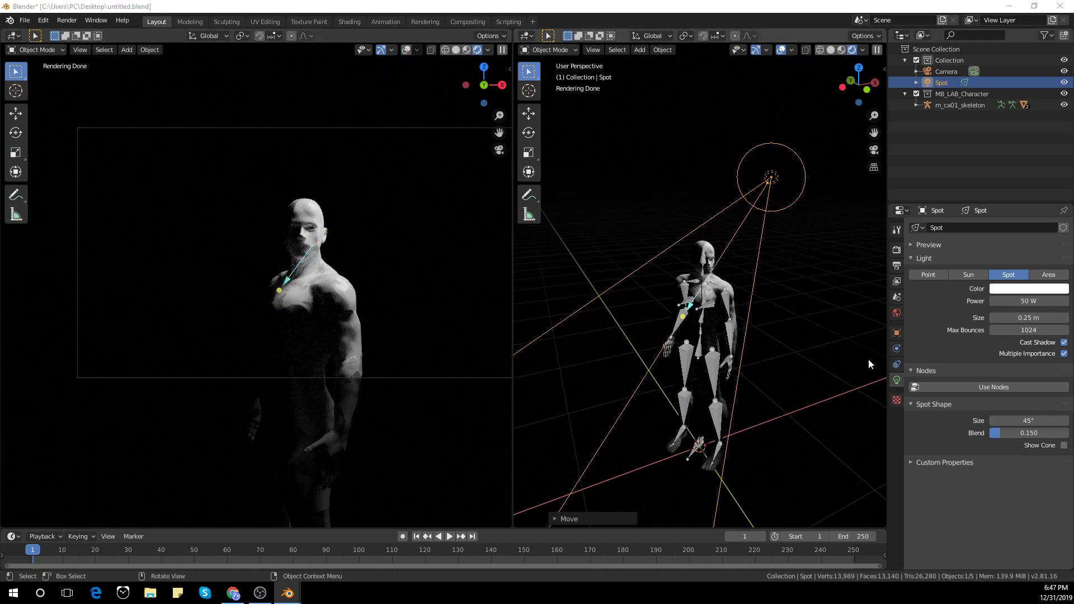
left_click(1050, 272)
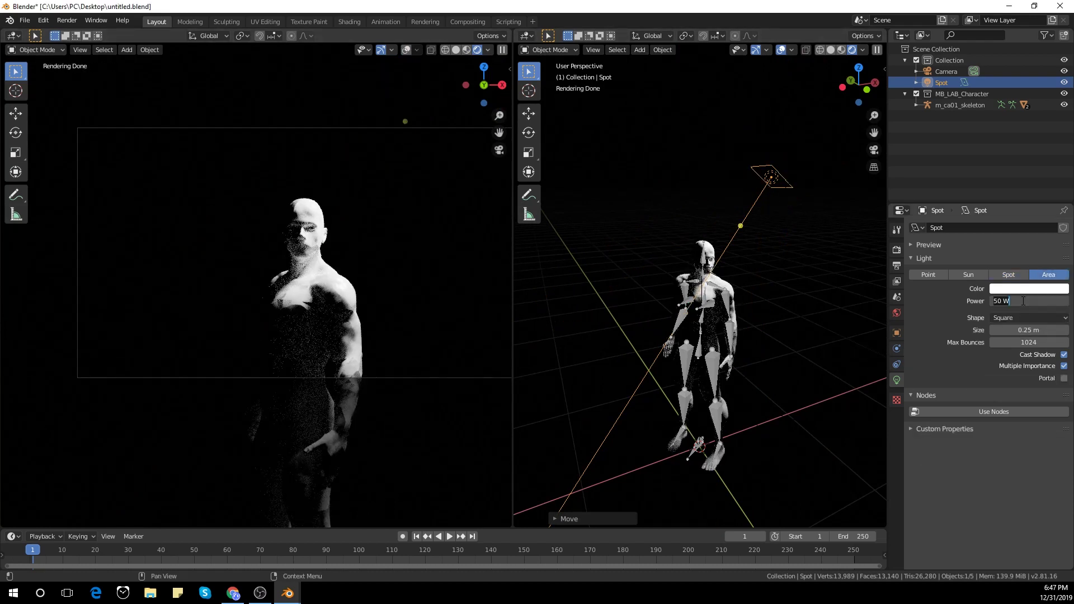
type("10")
key("Return")
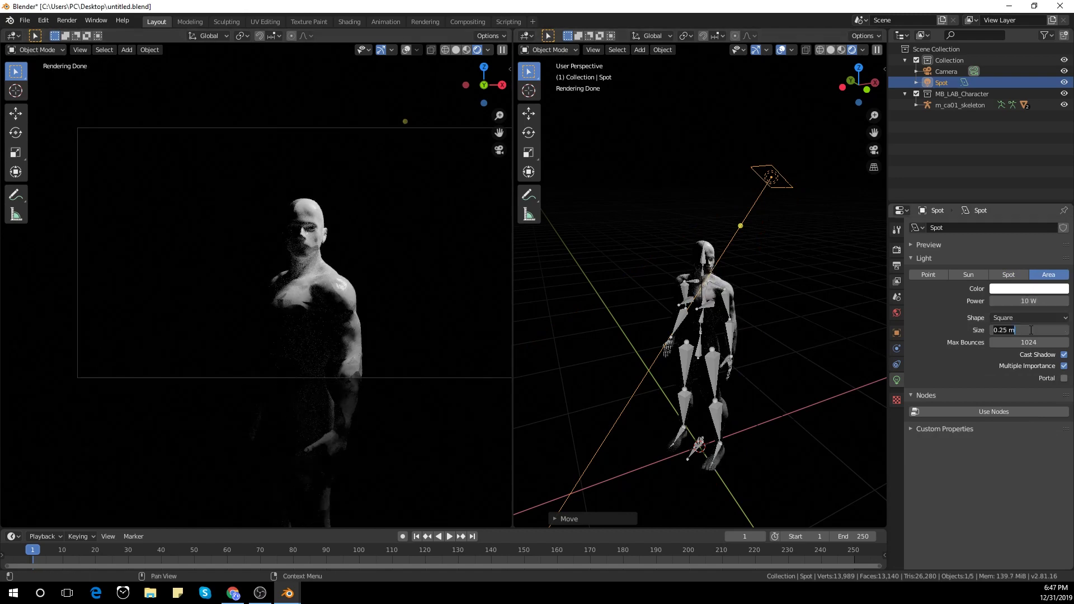
type("1")
key("Return")
Rotate the area light about global Z and shift it slightly outward and down in the front view
scroll(771, 328, "up", 2)
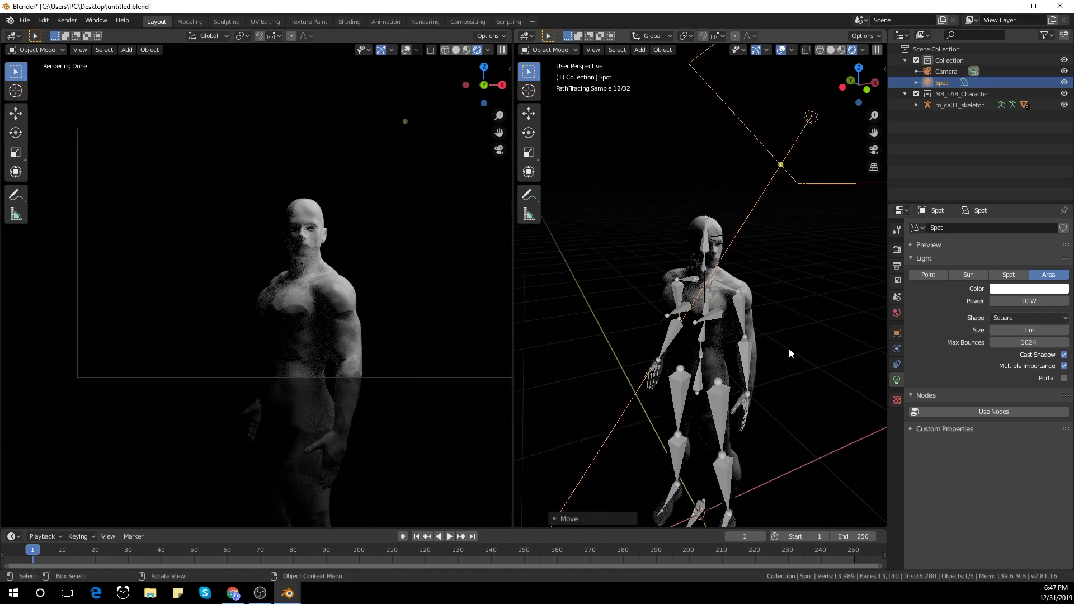
key("r")
key("z")
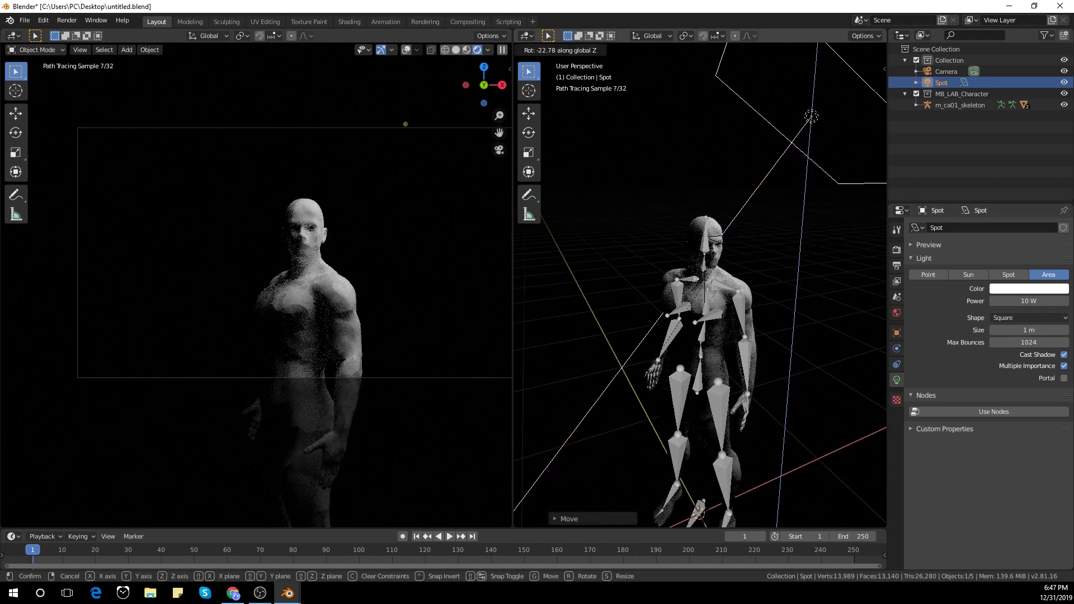
left_click(650, 374)
scroll(650, 374, "down", 4)
middle_click_drag(730, 372, 769, 375)
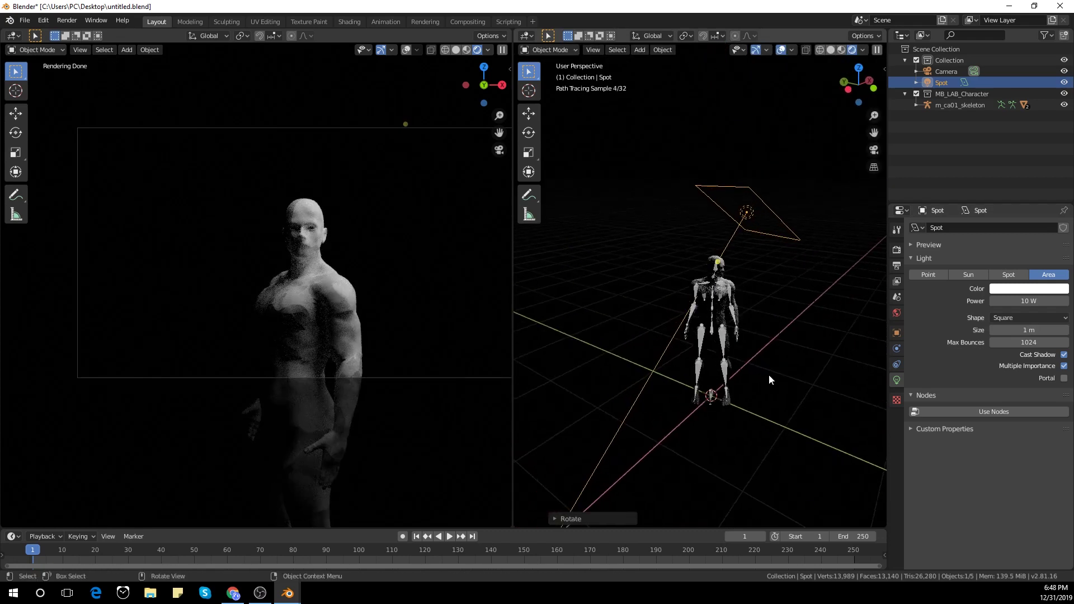
scroll(792, 310, "up", 2)
key("KP_1")
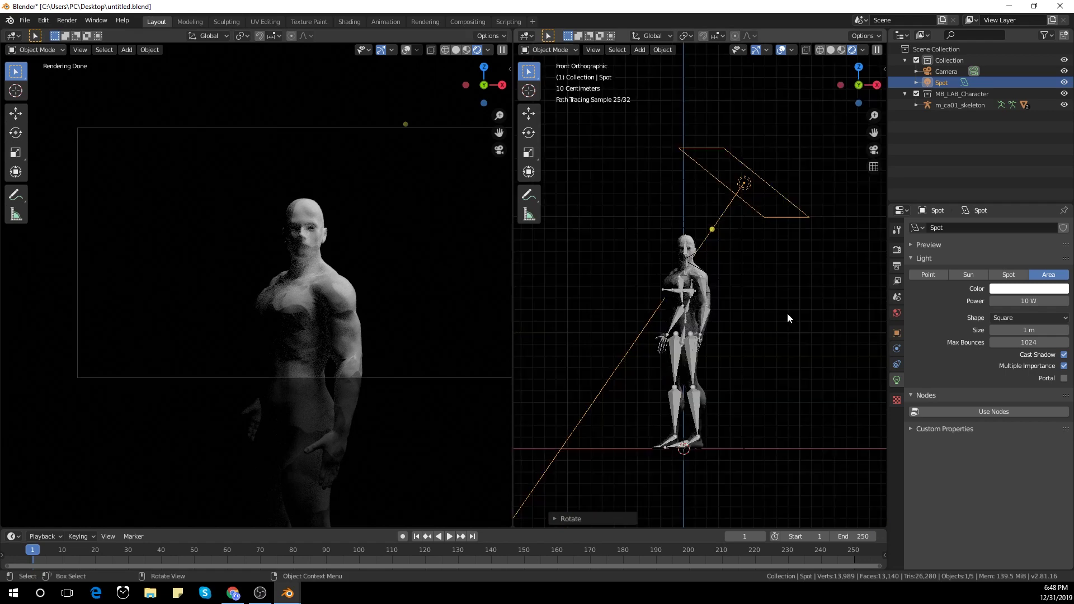
key("g")
left_click(795, 324)
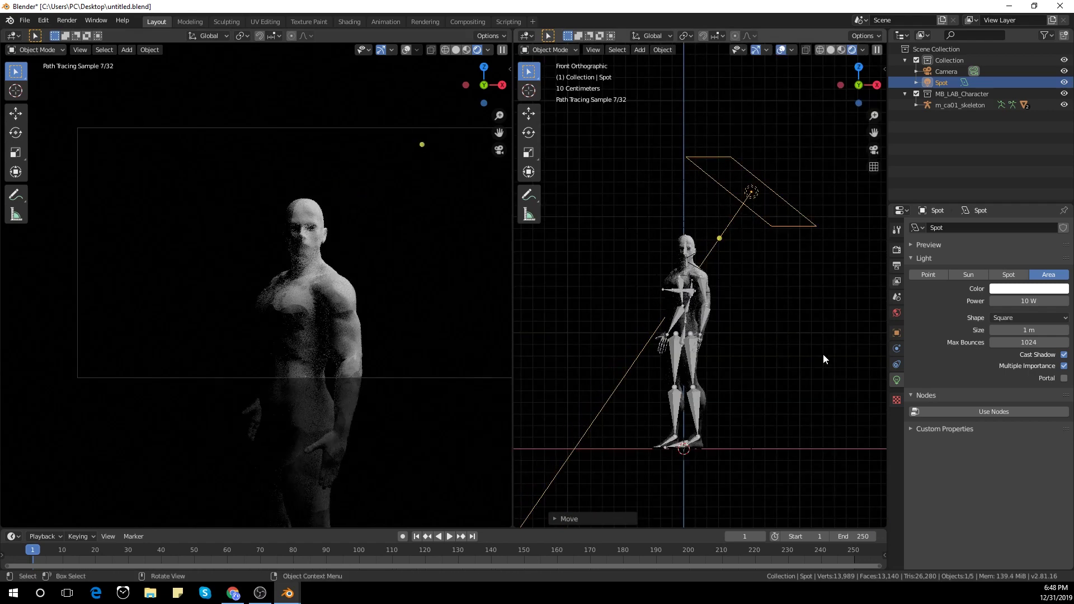
Rotate the area light back about global Z and move it closer to the character's head in the front view
key("r")
key("z")
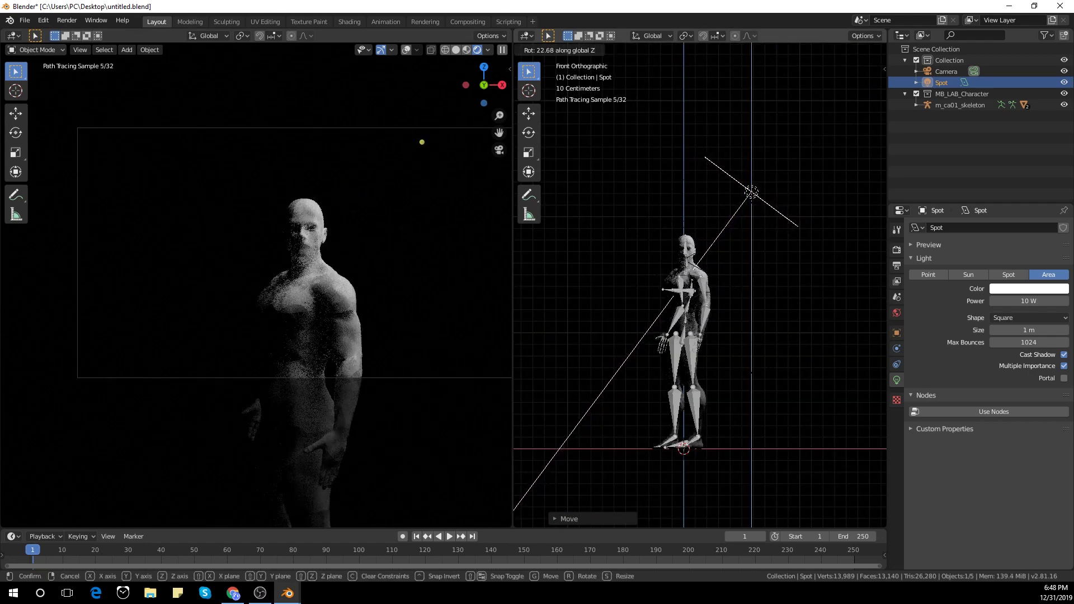
left_click(742, 375)
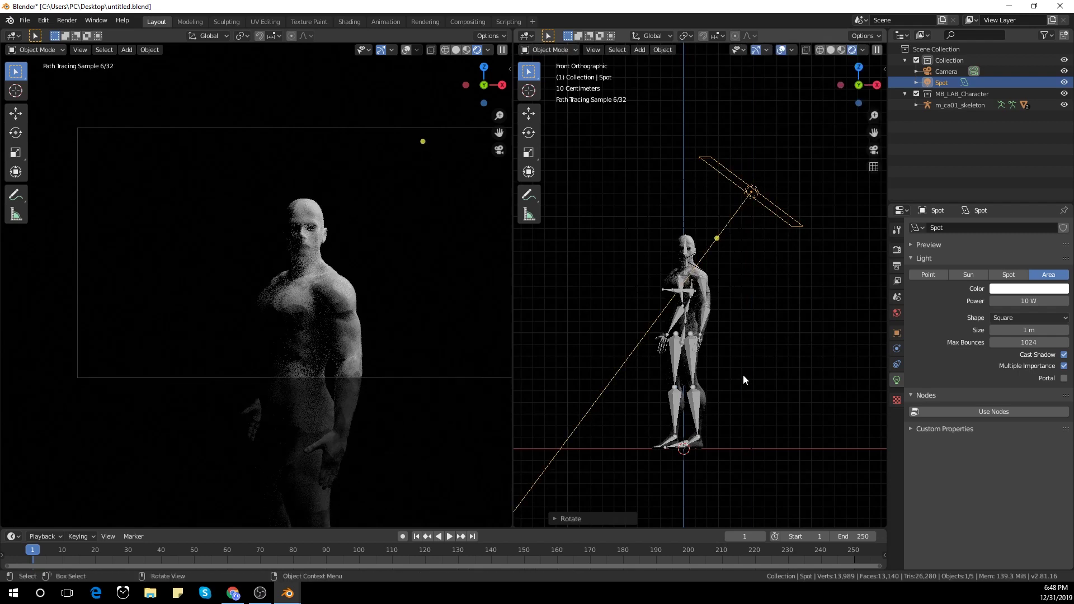
key("g")
left_click(711, 392)
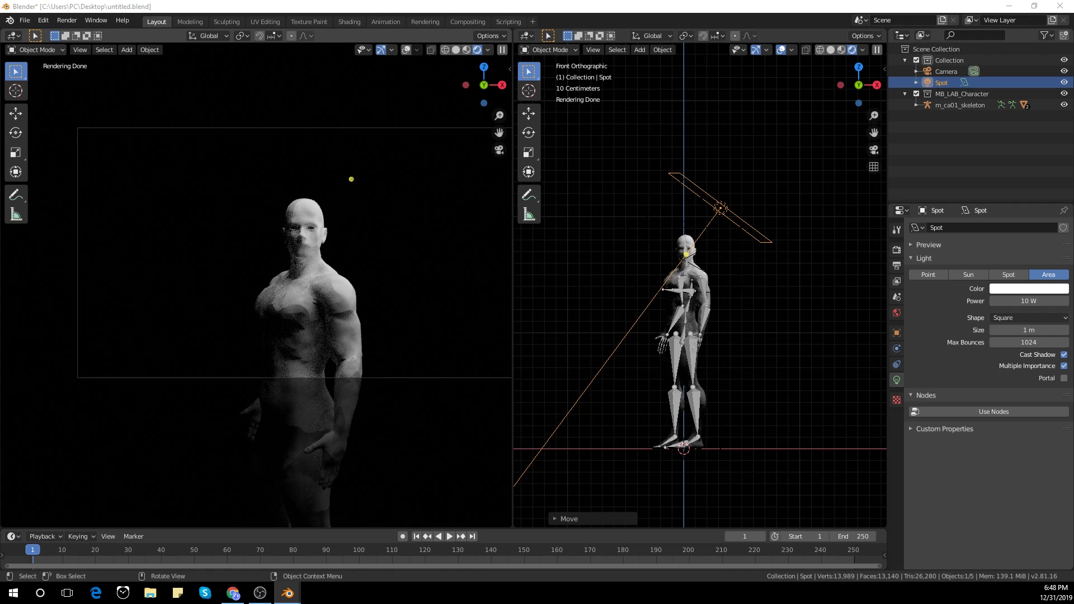
Fine-tune the area light's direction with two small rotations about global Z while checking the rendered character
middle_click_drag(789, 297, 838, 313)
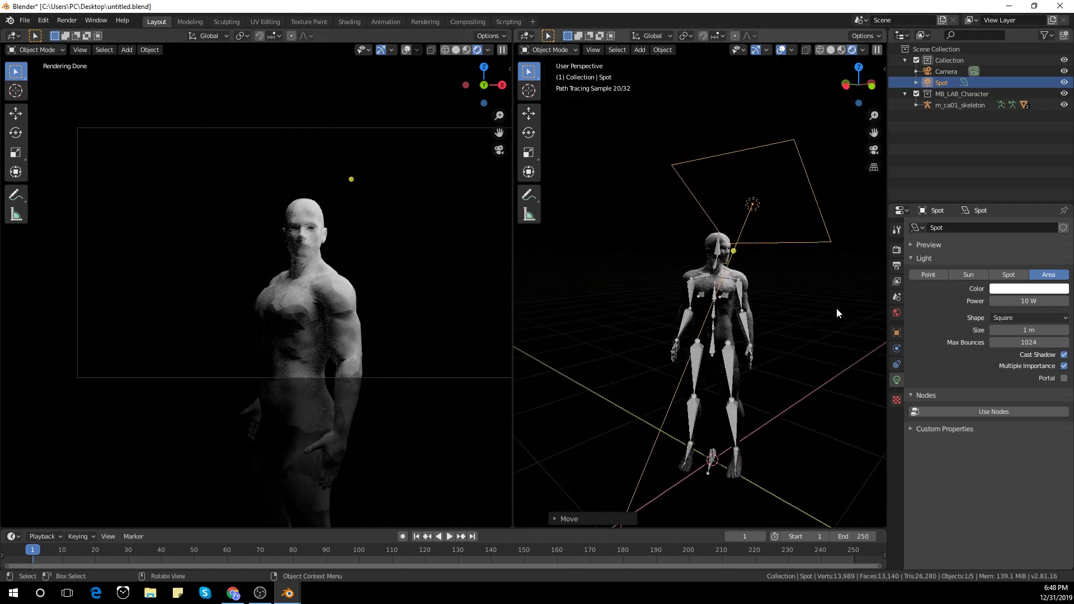
key("r")
key("z")
left_click(786, 328)
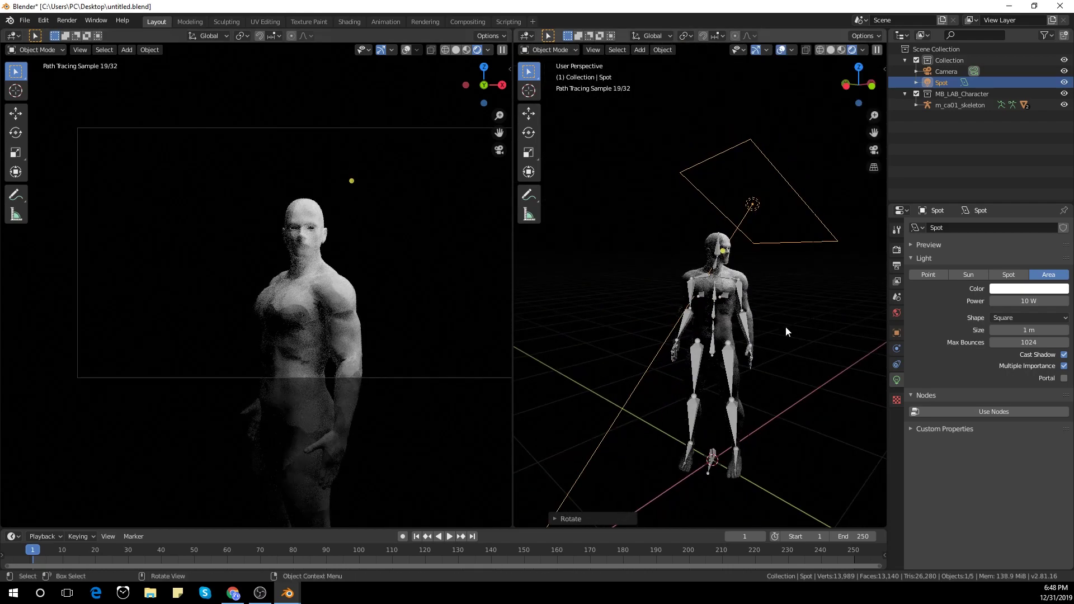
scroll(426, 266, "up", 4)
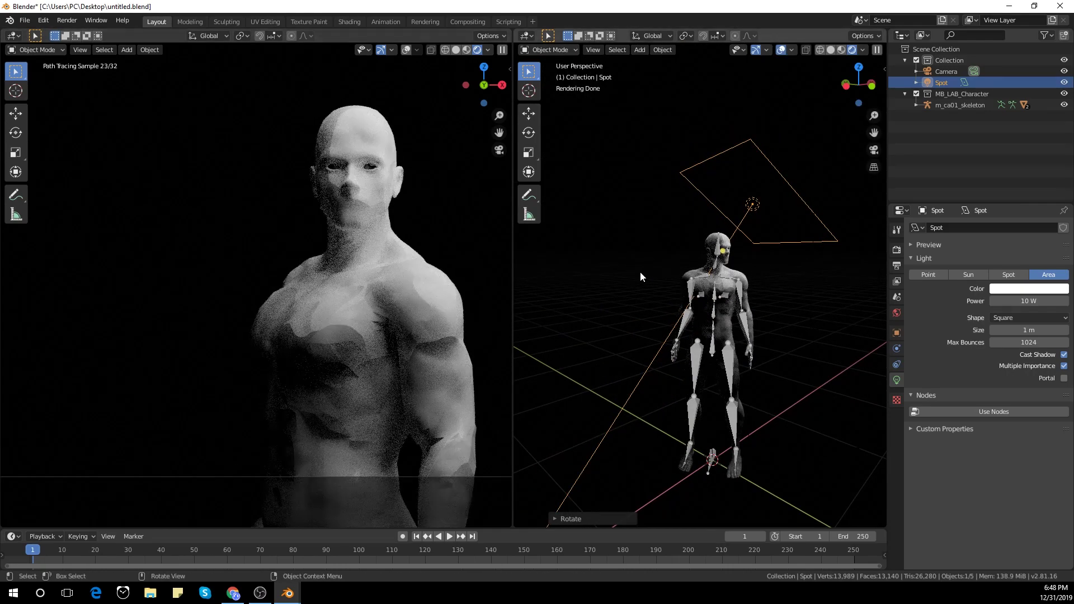
scroll(726, 320, "down", 3)
key("r")
key("z")
left_click(734, 323)
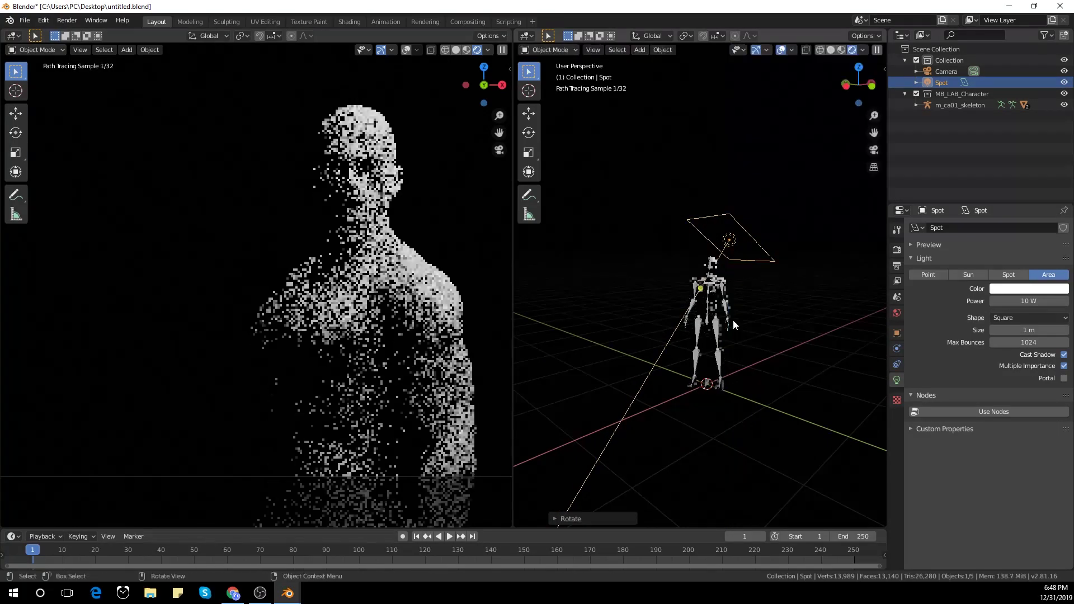
Duplicate the area light, place the copy behind the character and rotate it 90° about global Z
scroll(329, 163, "down", 2)
middle_click_drag(617, 308, 763, 290)
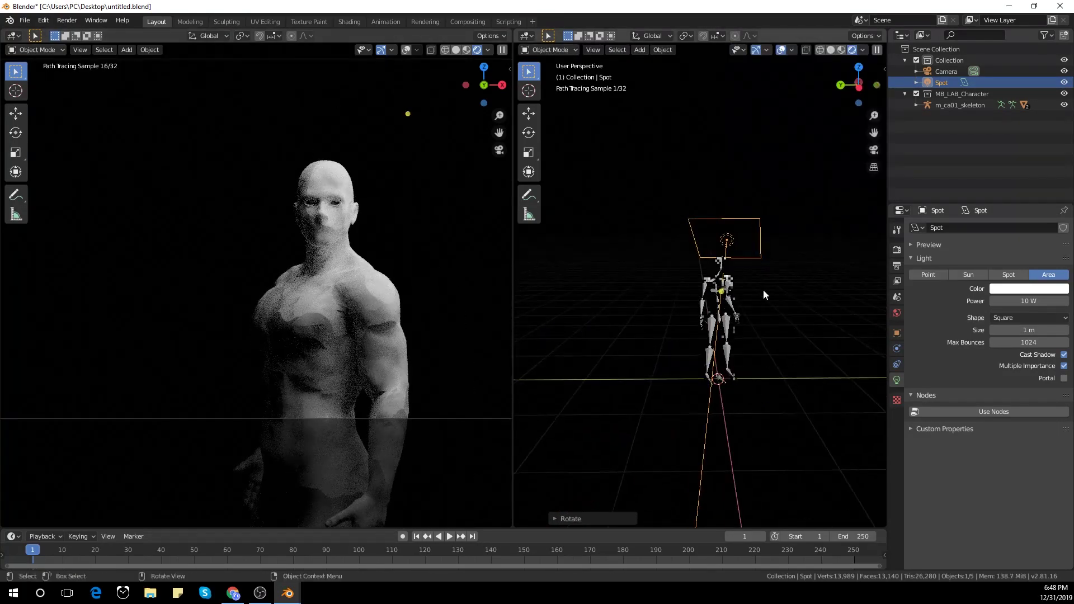
key("shift+d")
left_click(654, 298)
type("rz")
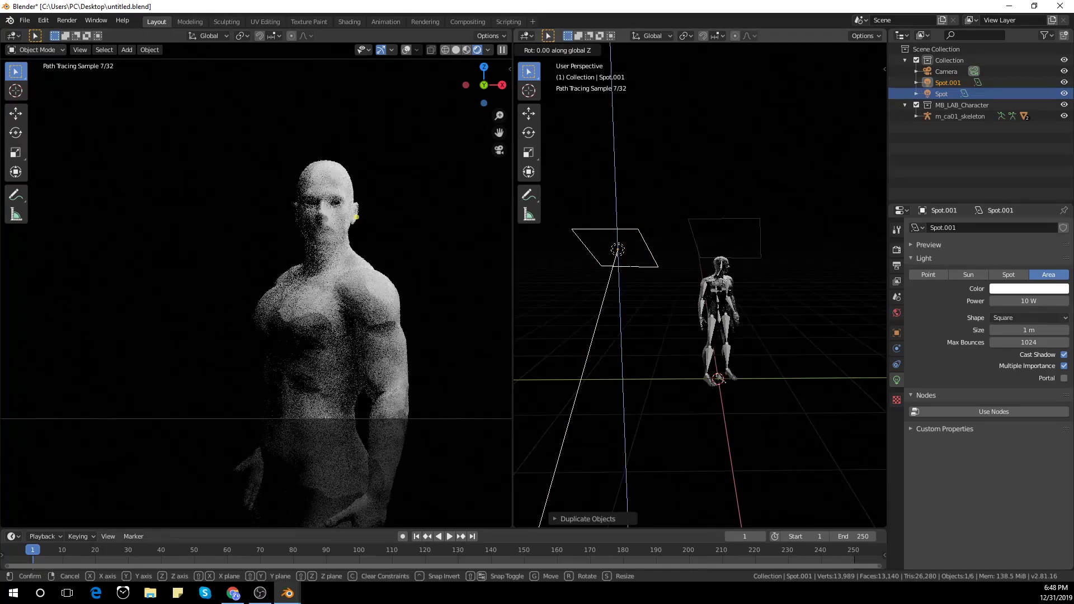
type("90")
key("Return")
Rotate the duplicated light about −42° in the view to face the character's back and lower it along global Z
middle_click_drag(664, 376, 697, 400)
key("r")
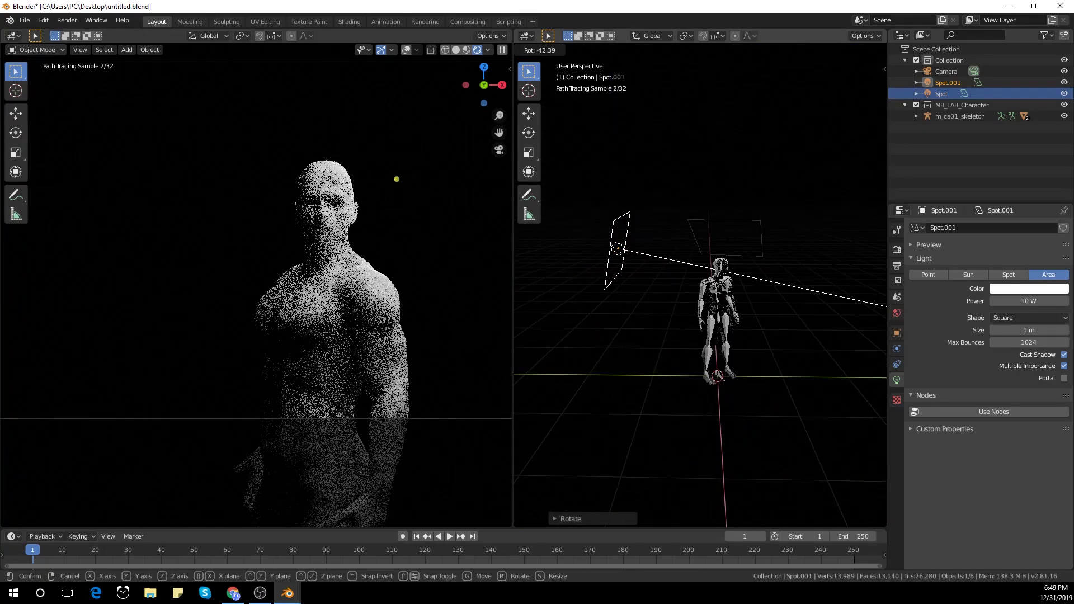
left_click(750, 302)
key("g")
key("z")
left_click(753, 334)
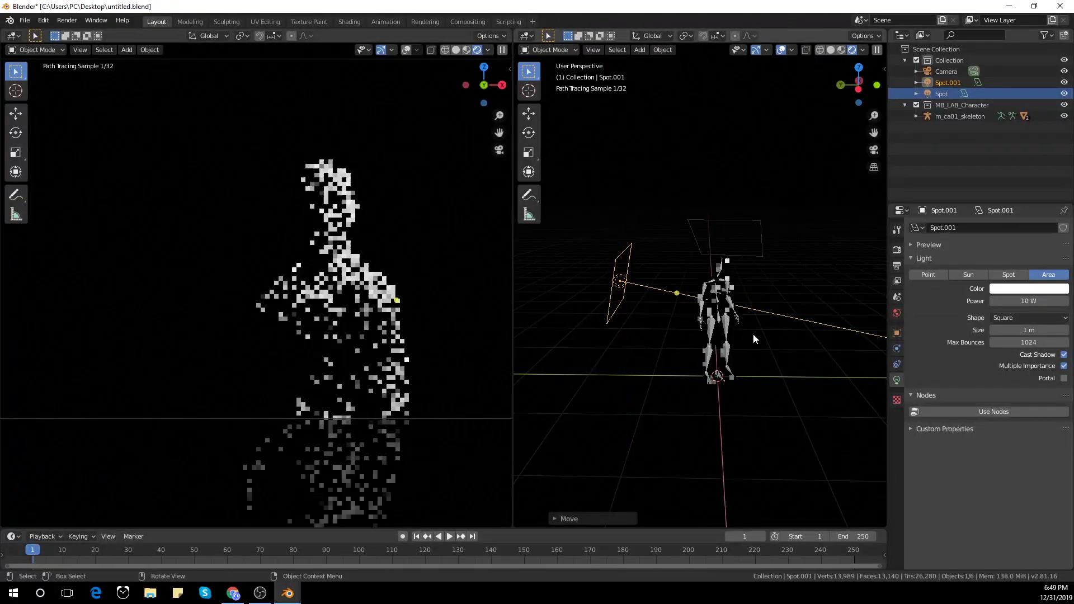
Rotate the back light about −12° around global Z toward the character
middle_click_drag(634, 404, 789, 414)
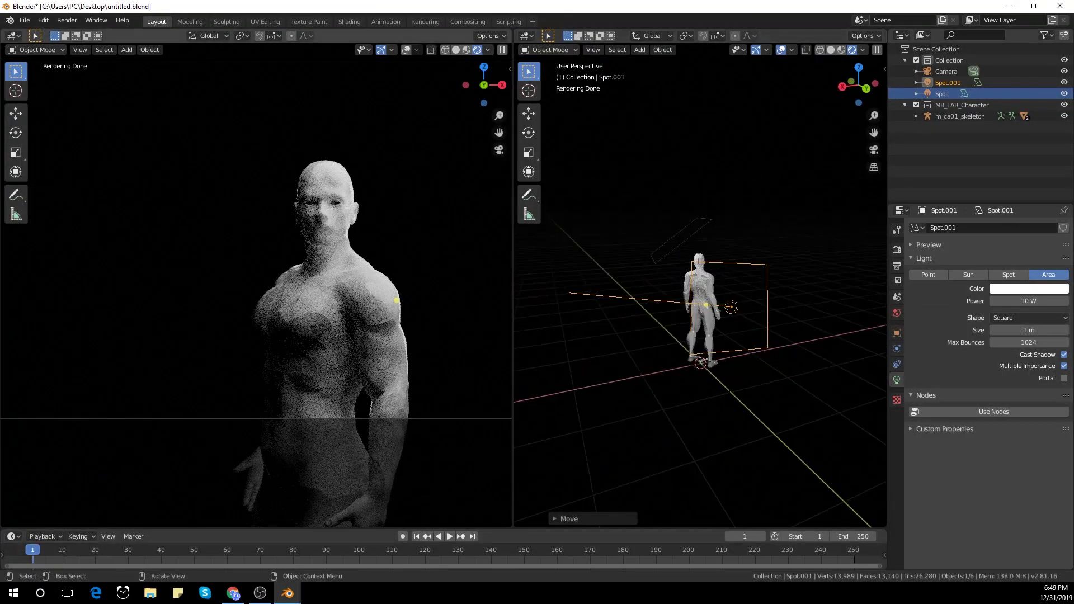
mouse_move(743, 387)
middle_mouse_down()
mouse_move(643, 393)
mouse_move(723, 386)
middle_mouse_up()
key("r")
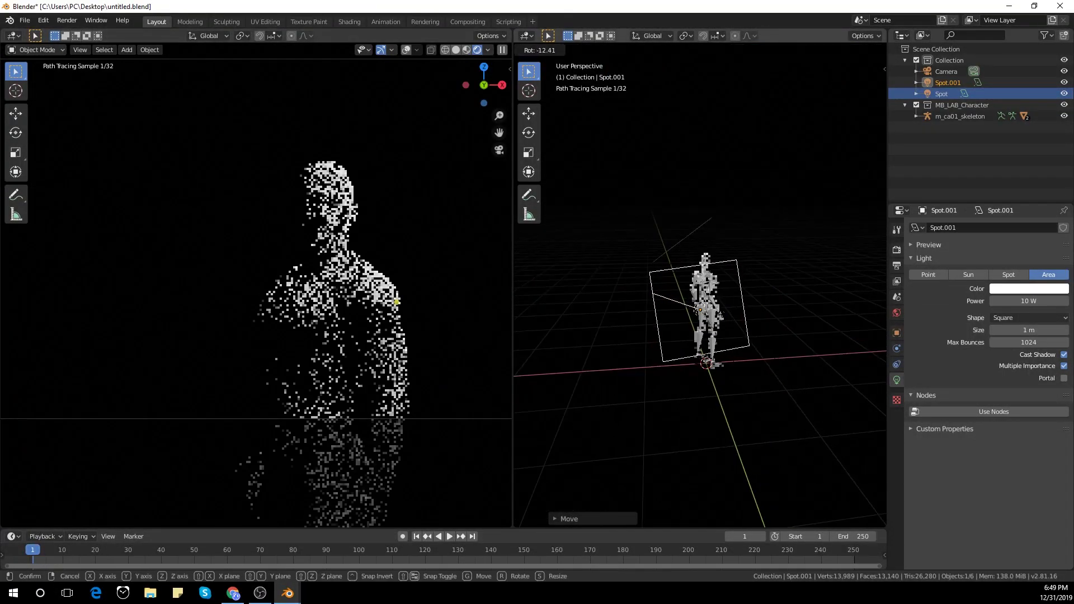
left_click(750, 415)
key("r")
key("z")
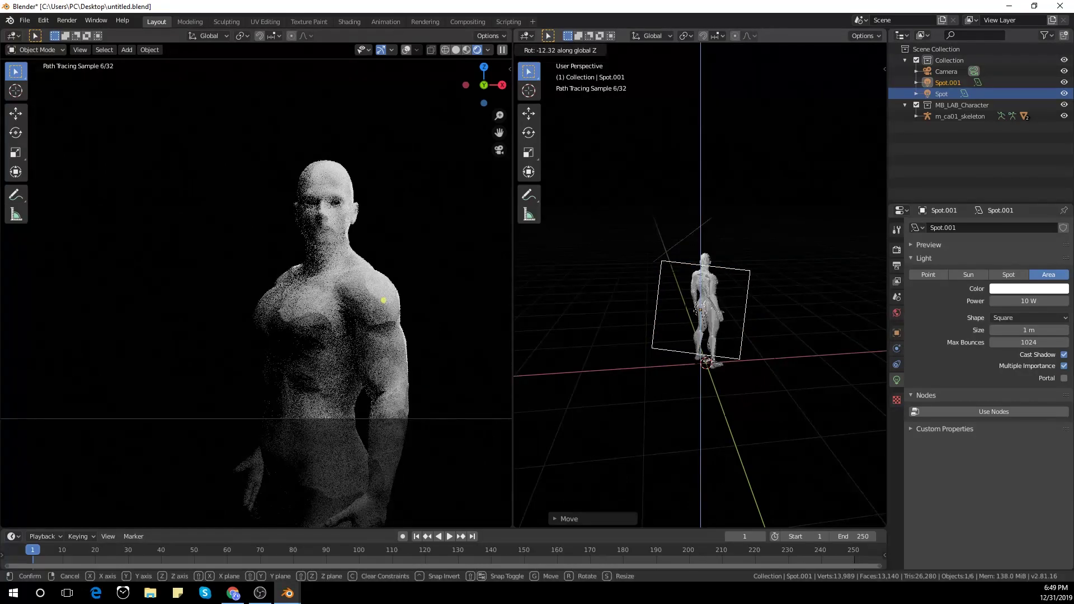
left_click(744, 420)
Move the back light about −0.37 m along global X and raise it about 0.2 m
key("g")
key("x")
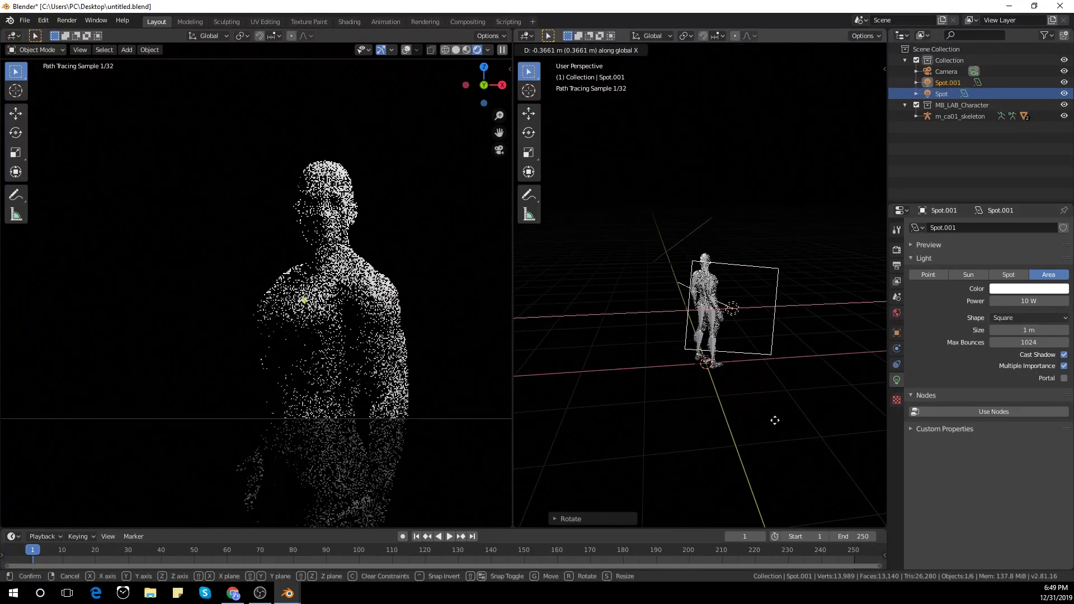
left_click(775, 420)
key("g")
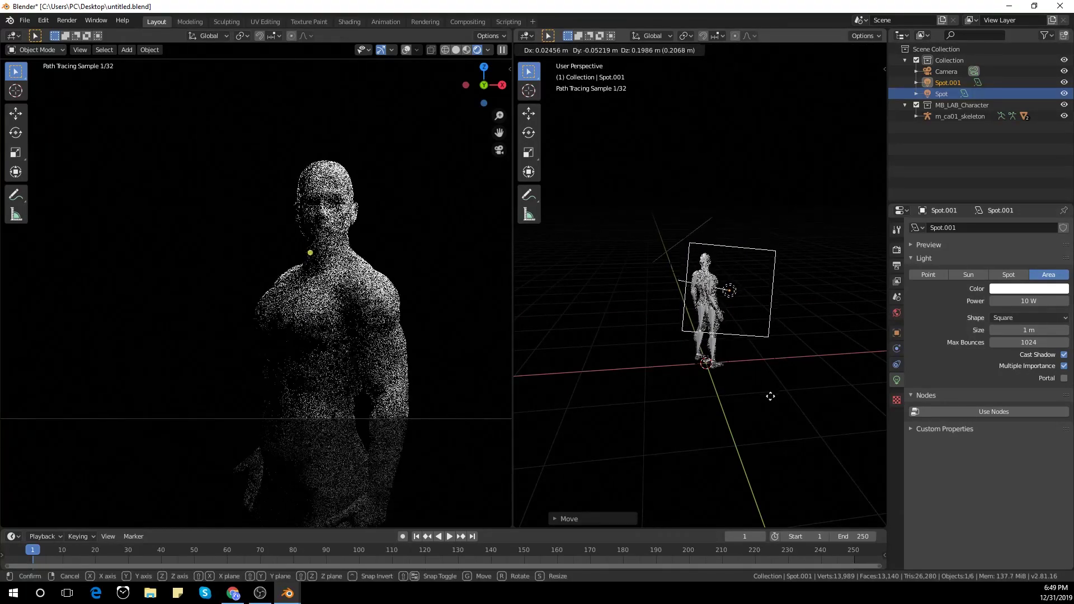
left_click(771, 396)
middle_click_drag(751, 432, 667, 418)
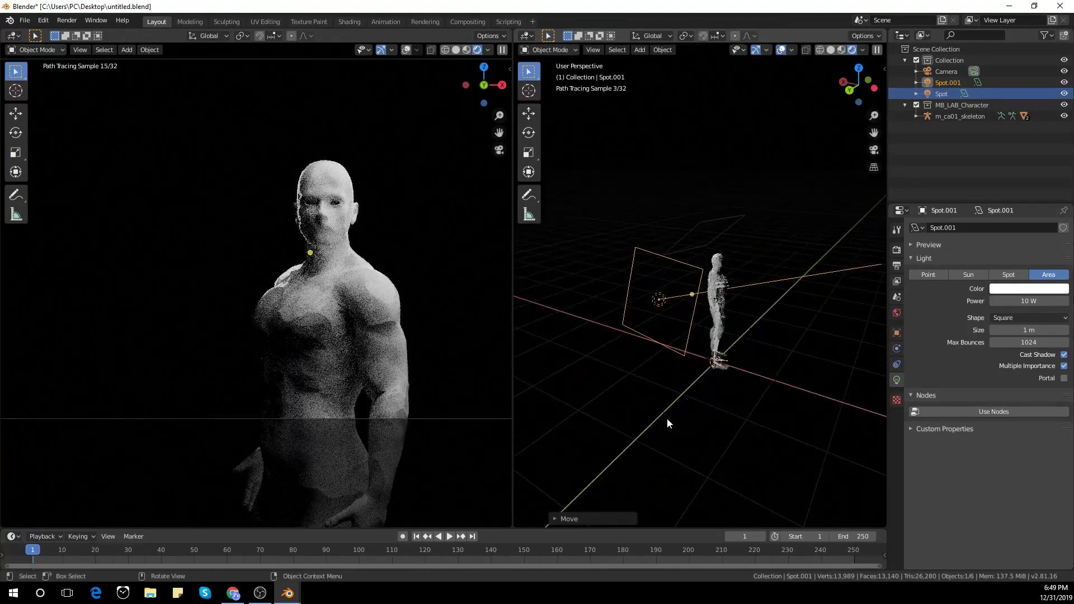
scroll(660, 414, "down", 1)
scroll(465, 381, "down", 2)
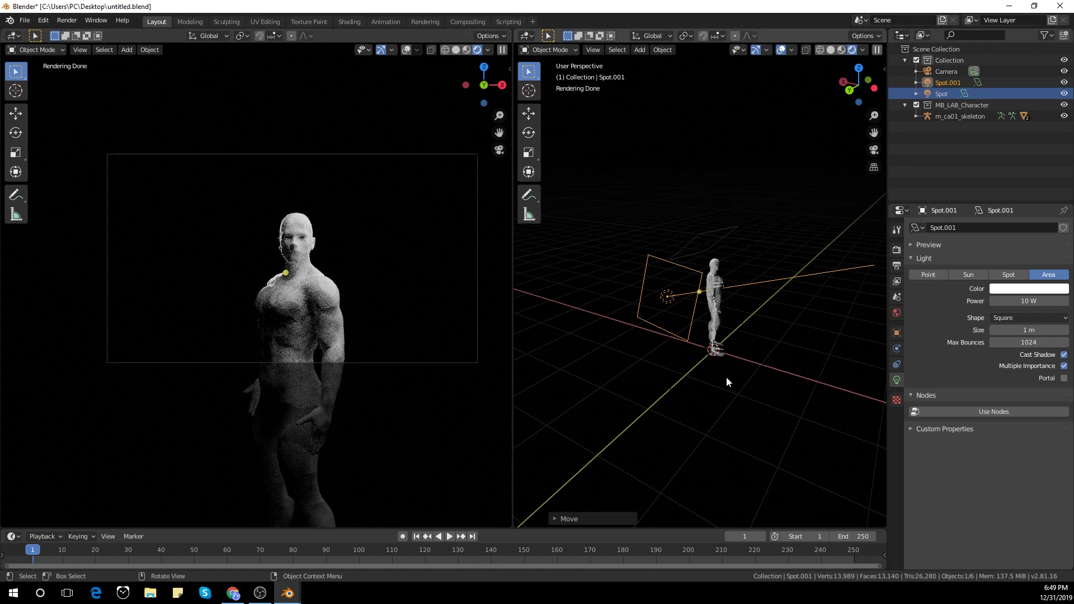
key("r")
key("y")
right_click(724, 383)
key("t")
right_click(724, 382)
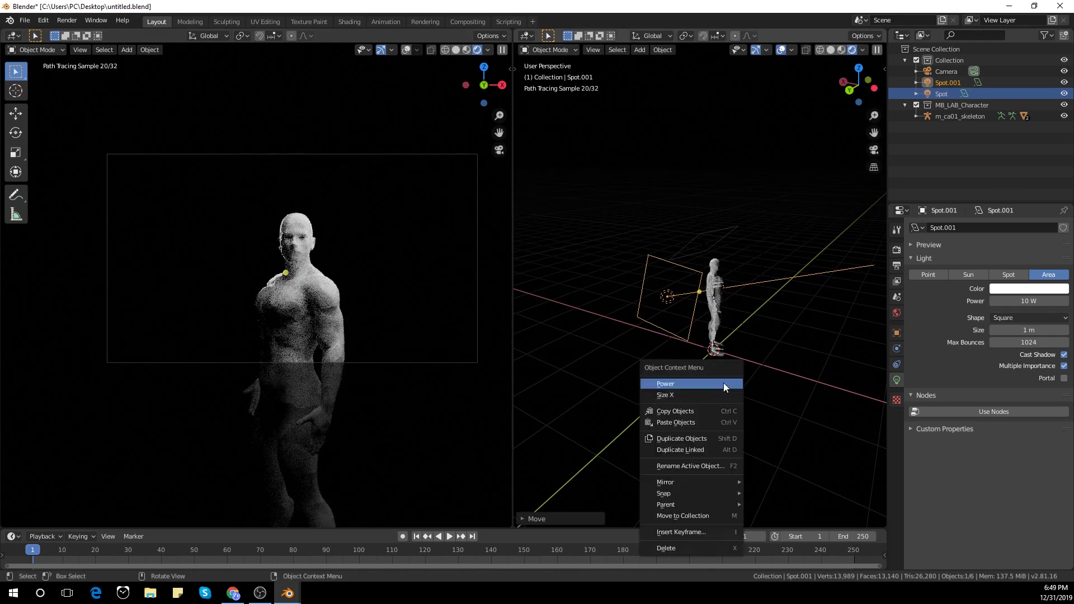
Tilt the back light slightly downward by rotating it about global X
key("r")
key("x")
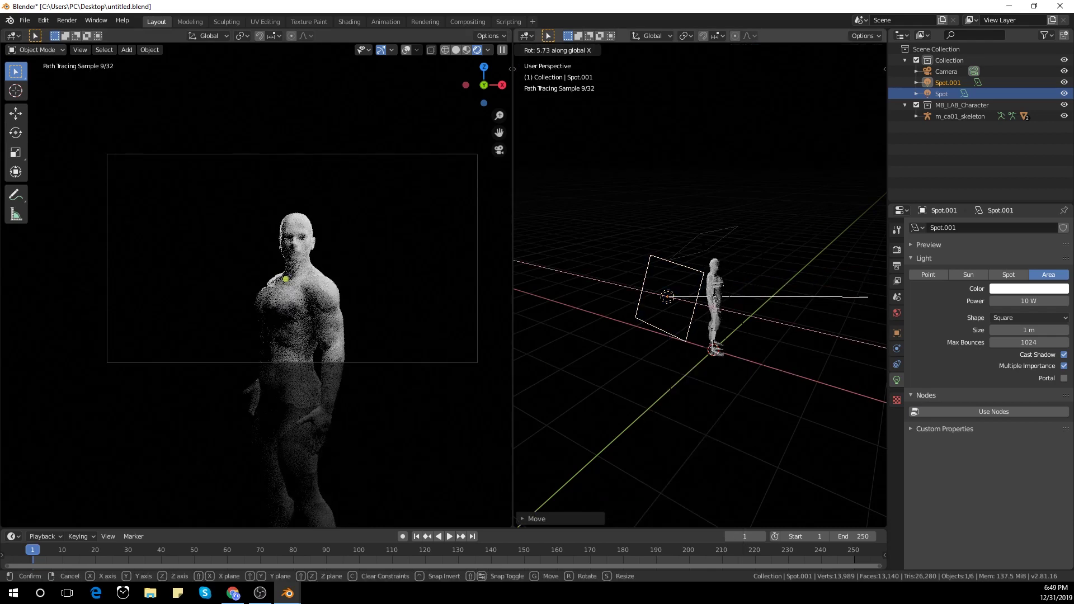
left_click(669, 381)
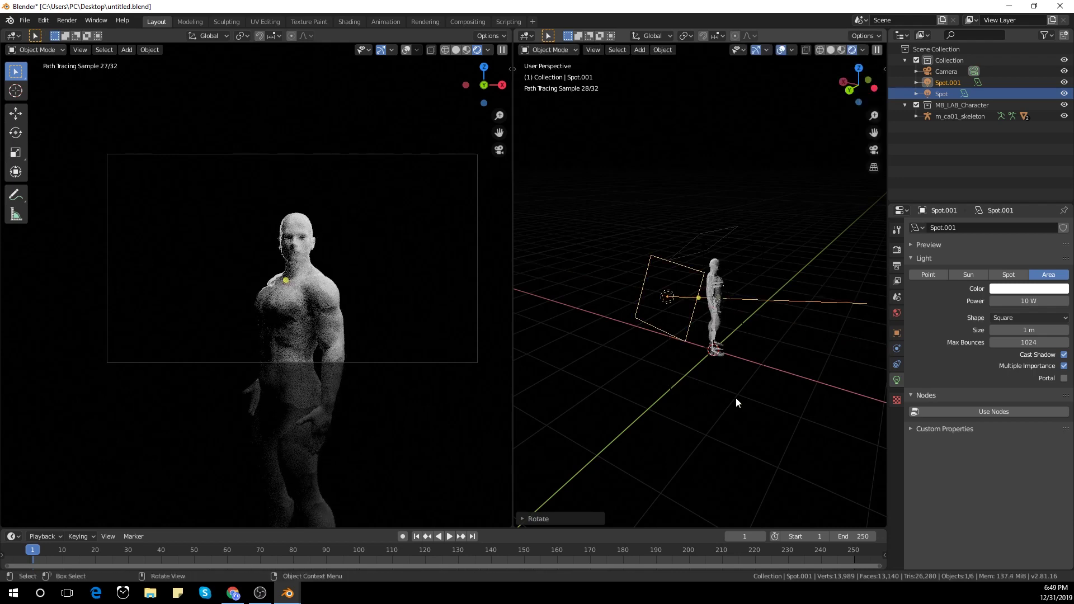
Add a cube around the character's base and scale it, taking the working view out of rendered shading
mouse_move(674, 366)
middle_mouse_down()
mouse_move(763, 408)
mouse_move(556, 374)
mouse_move(678, 363)
mouse_move(653, 397)
mouse_move(666, 372)
middle_mouse_up()
key("shift+a")
left_click(650, 254)
left_click(831, 51)
scroll(708, 381, "down", 2)
key("s")
left_click(715, 372)
Delete two opposite side faces of the cube in face select mode and return to Object Mode
key("Tab")
scroll(749, 359, "up", 2)
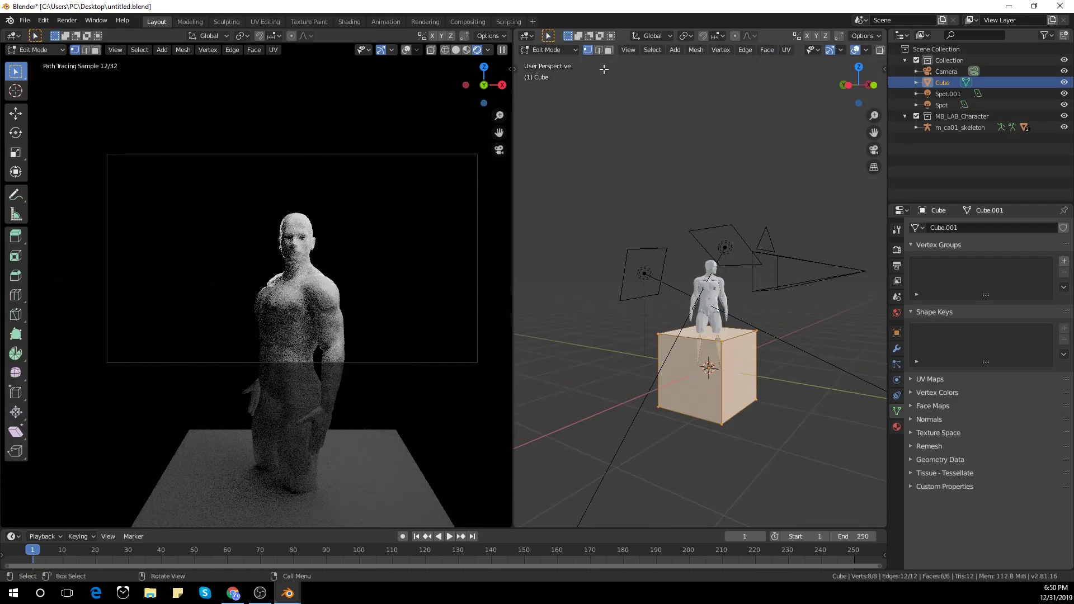
left_click(609, 49)
left_click(740, 374)
middle_click_drag(571, 389, 699, 371)
left_click(700, 370, "shift")
key("x")
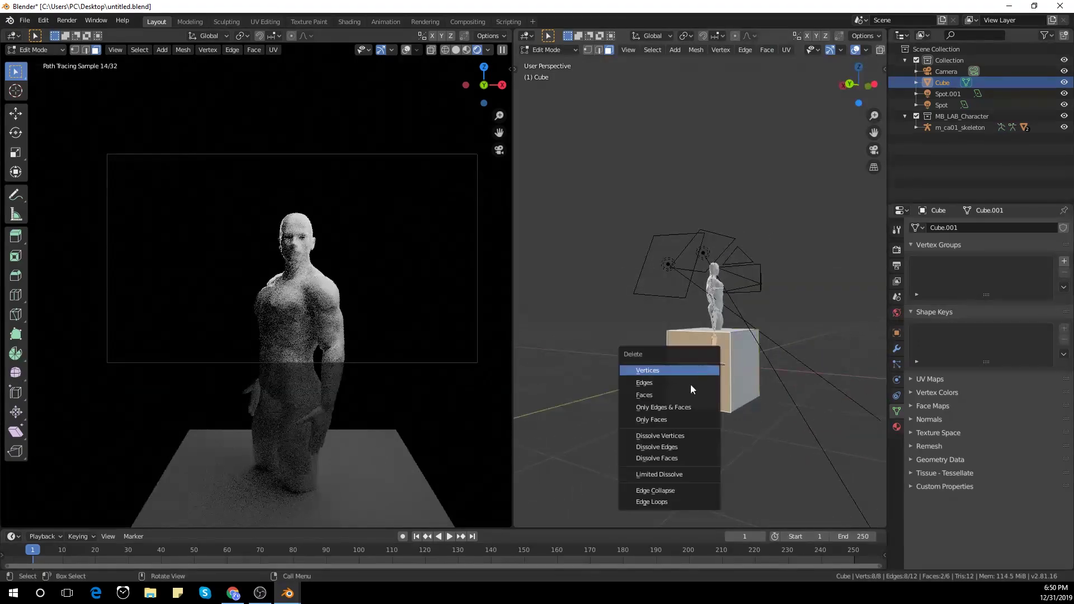
left_click(694, 395)
key("Tab")
Add a Solidify modifier to the open cube
left_click(897, 348)
left_click(957, 228)
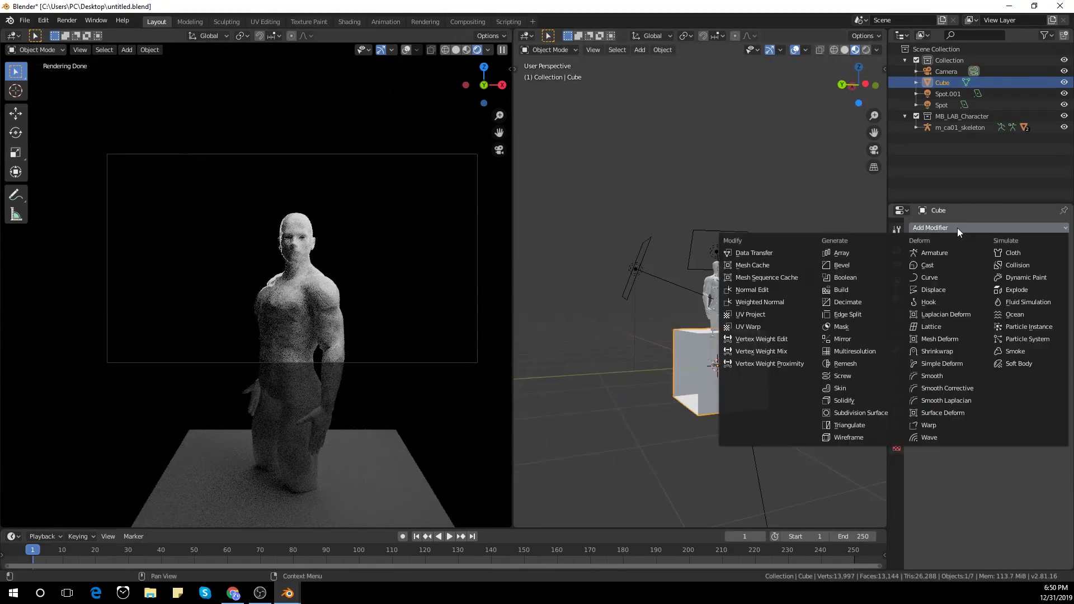
left_click(857, 401)
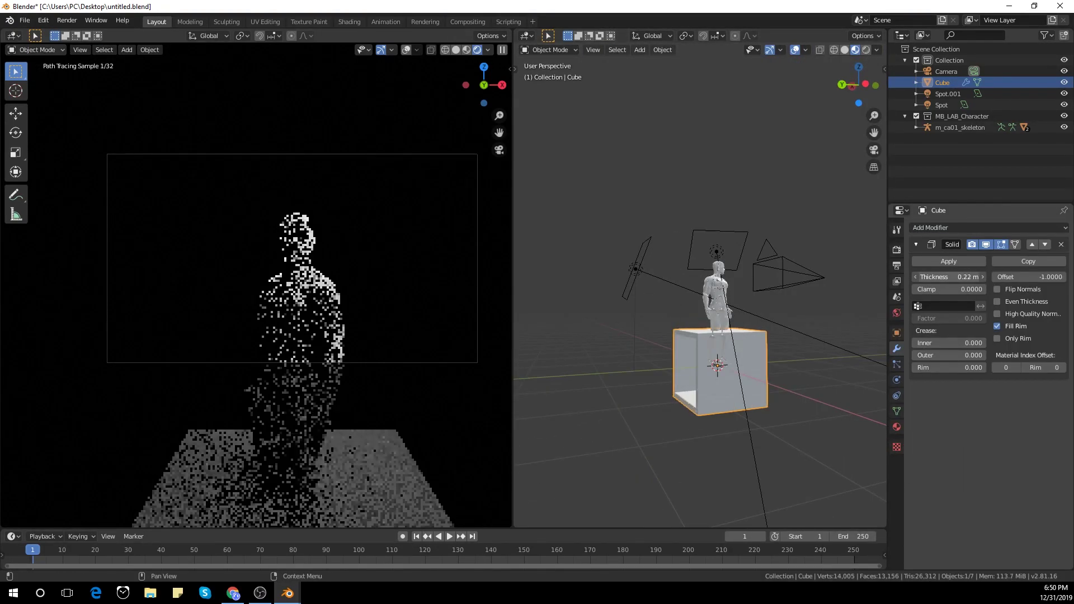
Flatten the open cube along global Y into a thin square frame
middle_click_drag(777, 434, 692, 428)
key("s")
key("y")
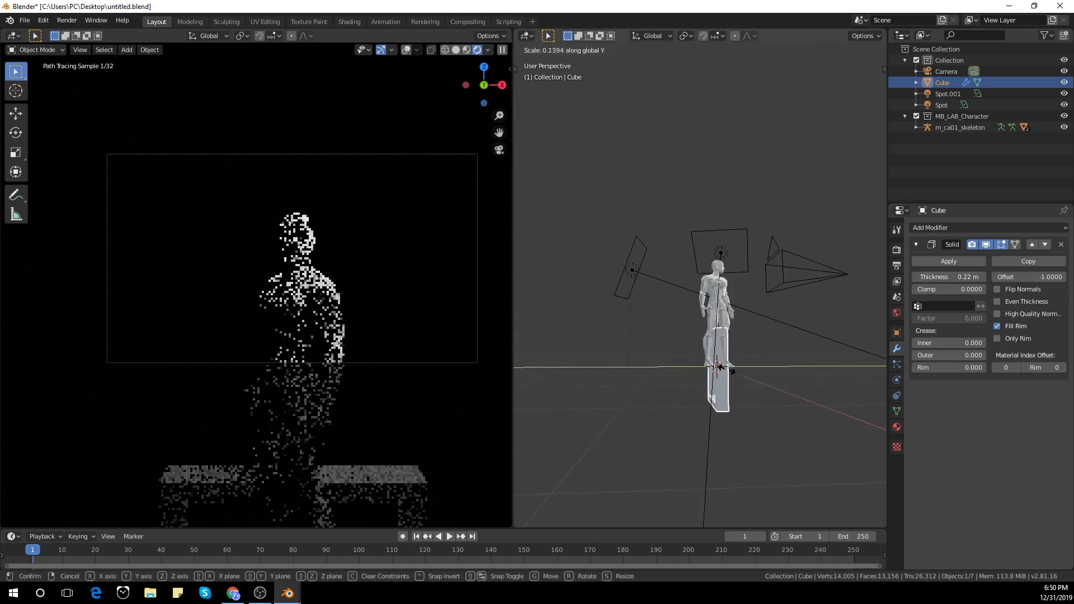
left_click(713, 395)
In front view, move the square frame up around the character's head and shrink it
key("KP_1")
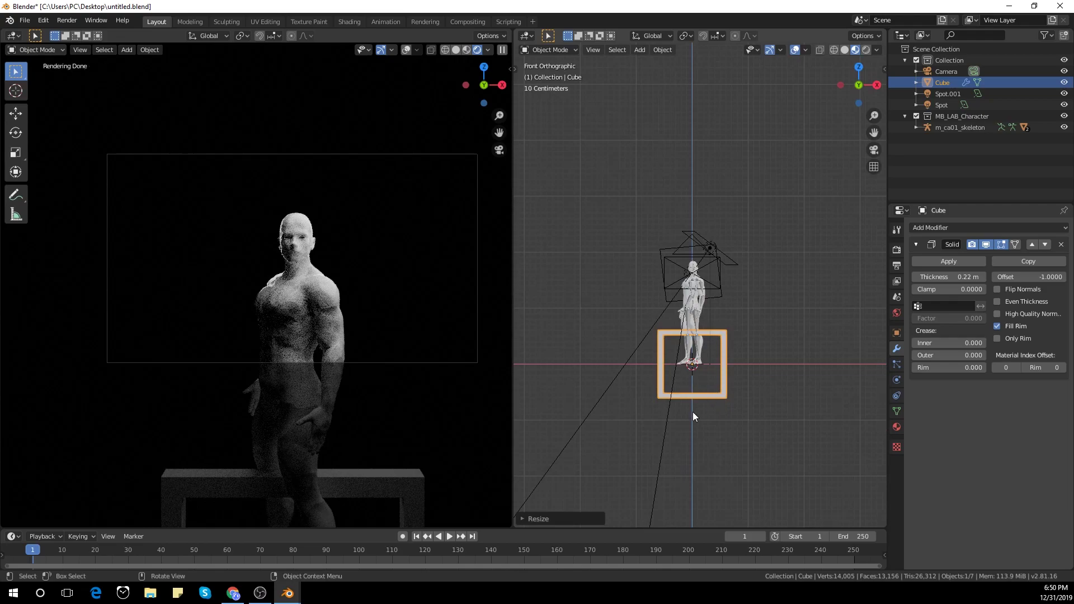
key("g")
left_click(692, 318)
key("s")
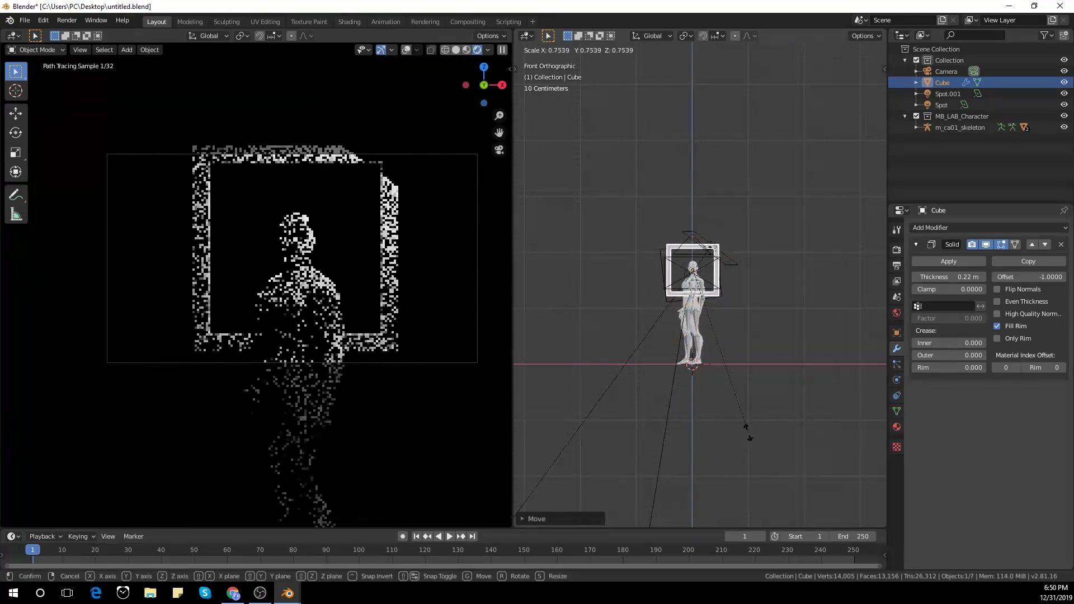
left_click(739, 400)
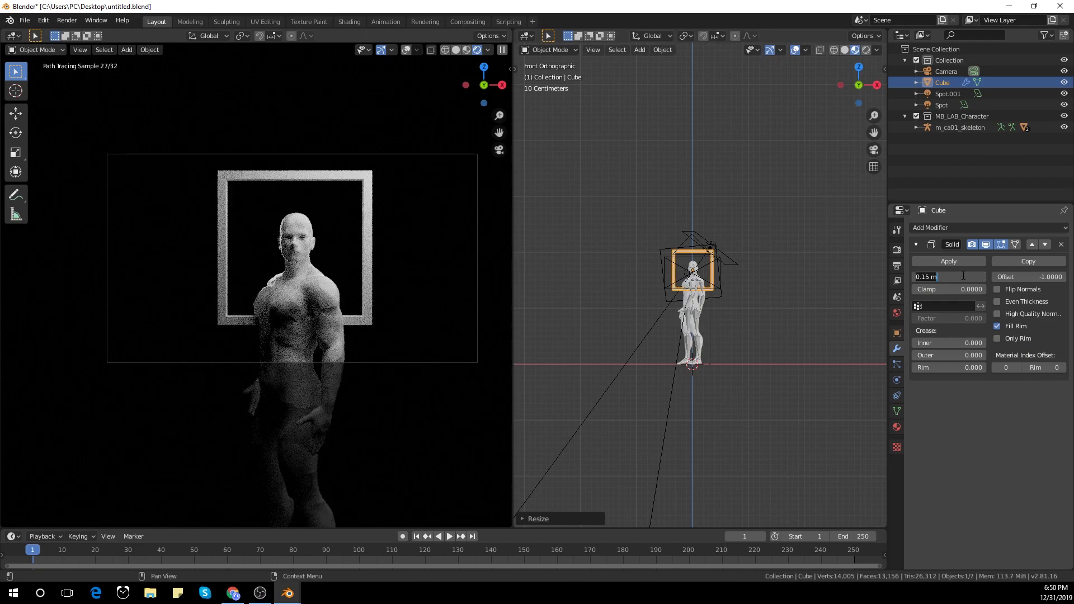
Set the frame's Solidify thickness to 0.1 m and rotate the frame 45° about global Y
type("r")
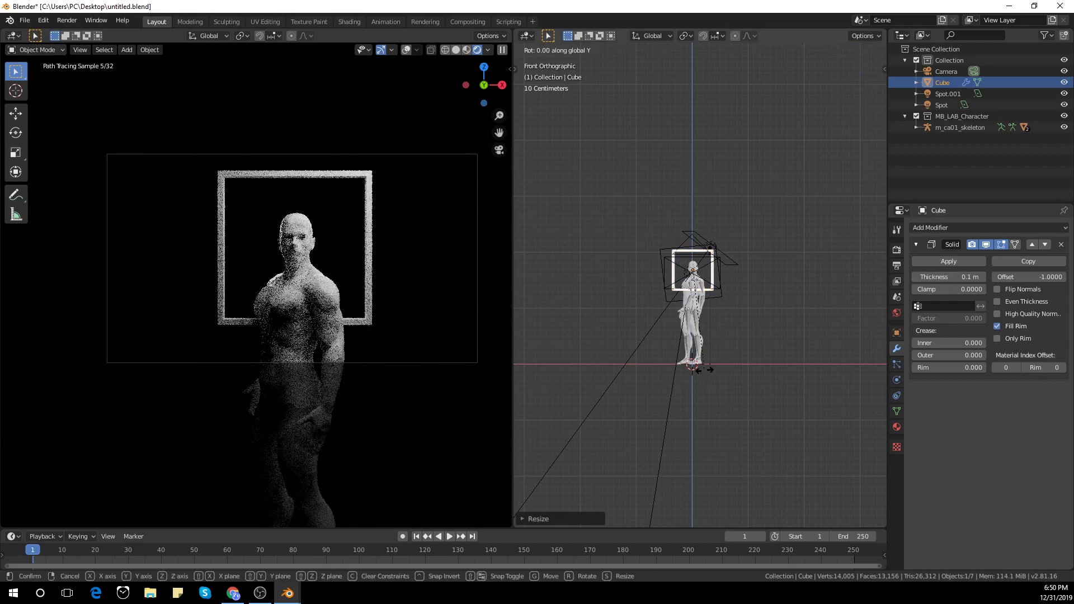
type("45")
key("Return")
Scale down the diamond-shaped frame and set its Solidify thickness to 0.15 m
key("s")
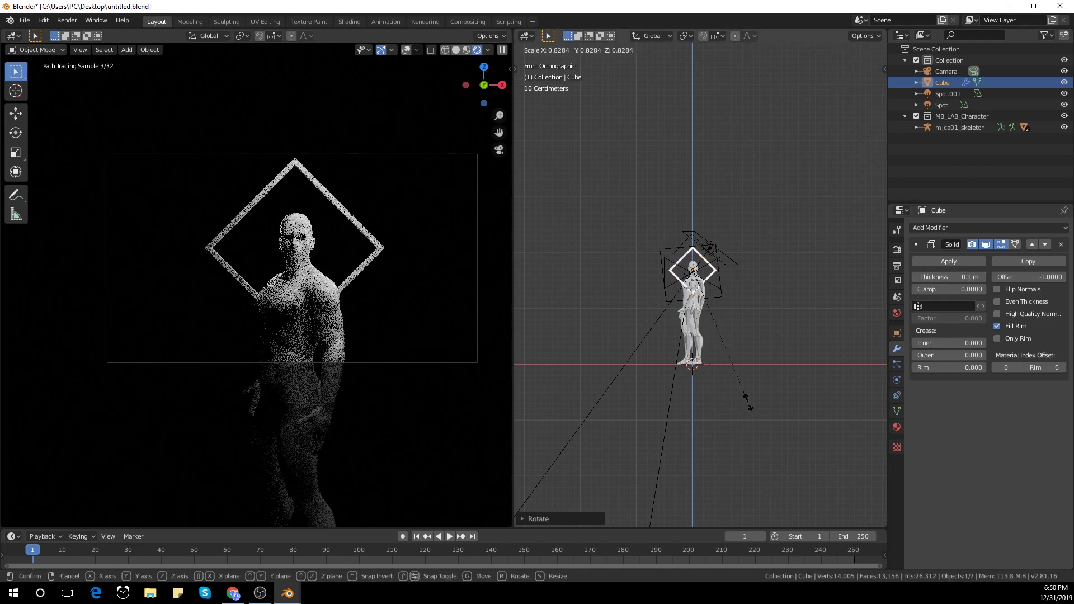
left_click(750, 407)
left_click(964, 276)
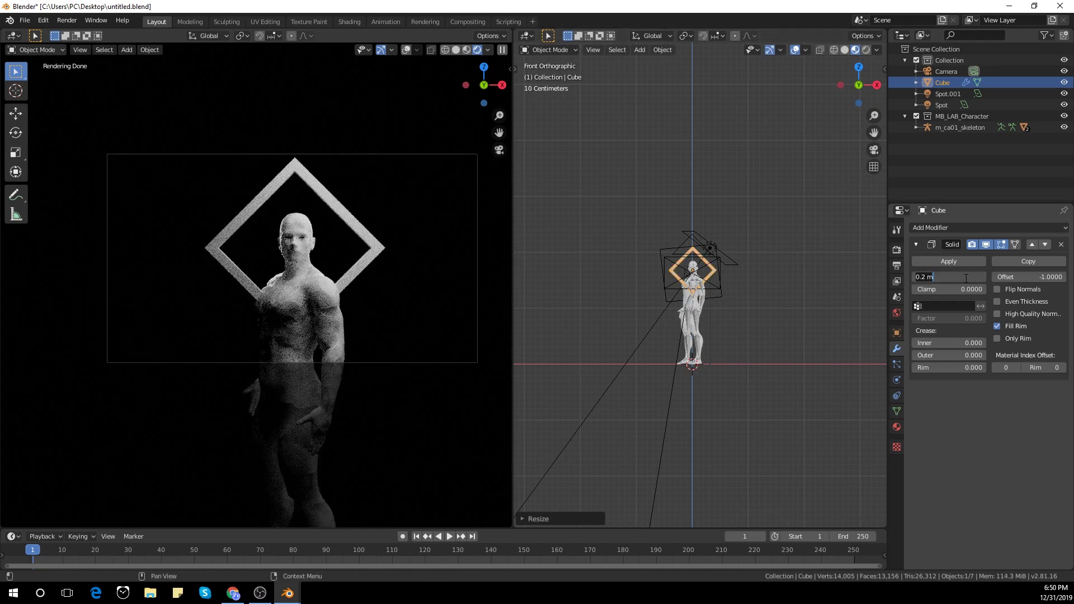
Move the diamond frame along global Y to a position behind the character
middle_click_drag(721, 322, 792, 355)
key("g")
key("y")
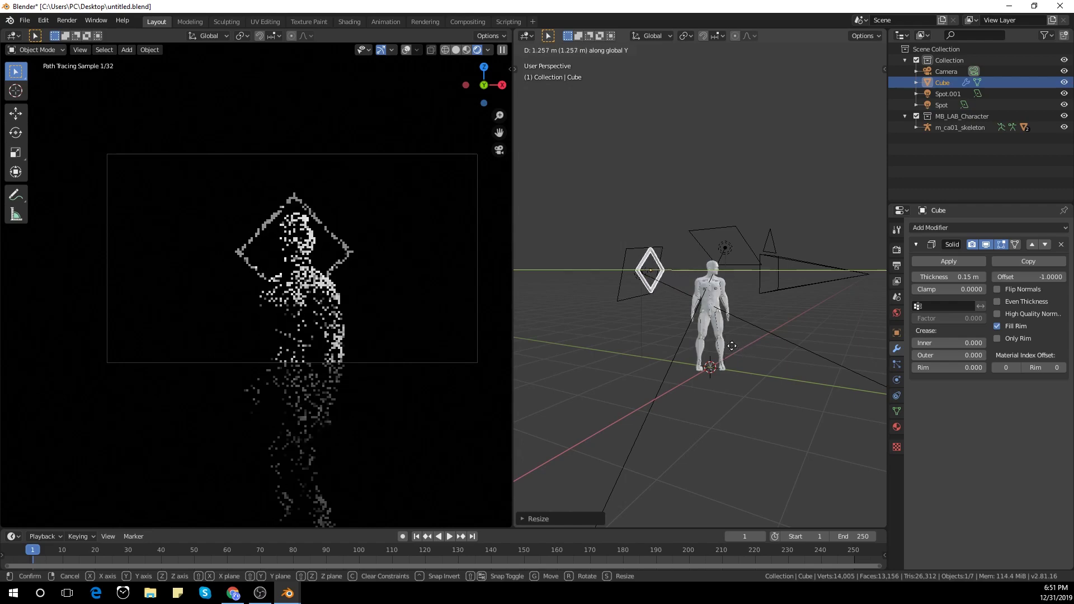
left_click(708, 346)
Duplicate the diamond frame and move the copy along global Y
key("shift+d")
left_click(728, 349)
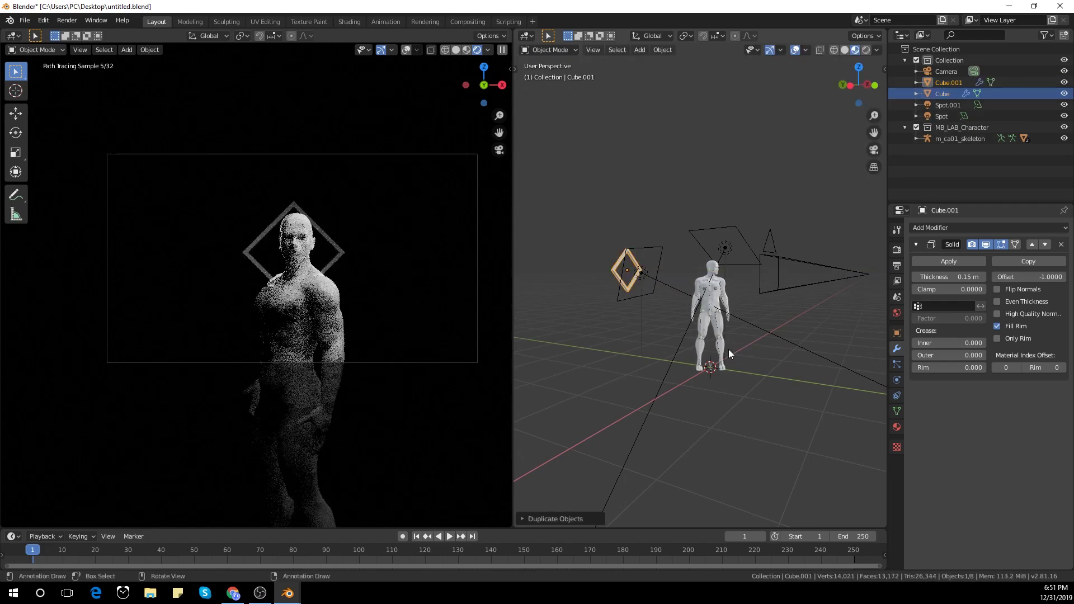
key("g")
key("y")
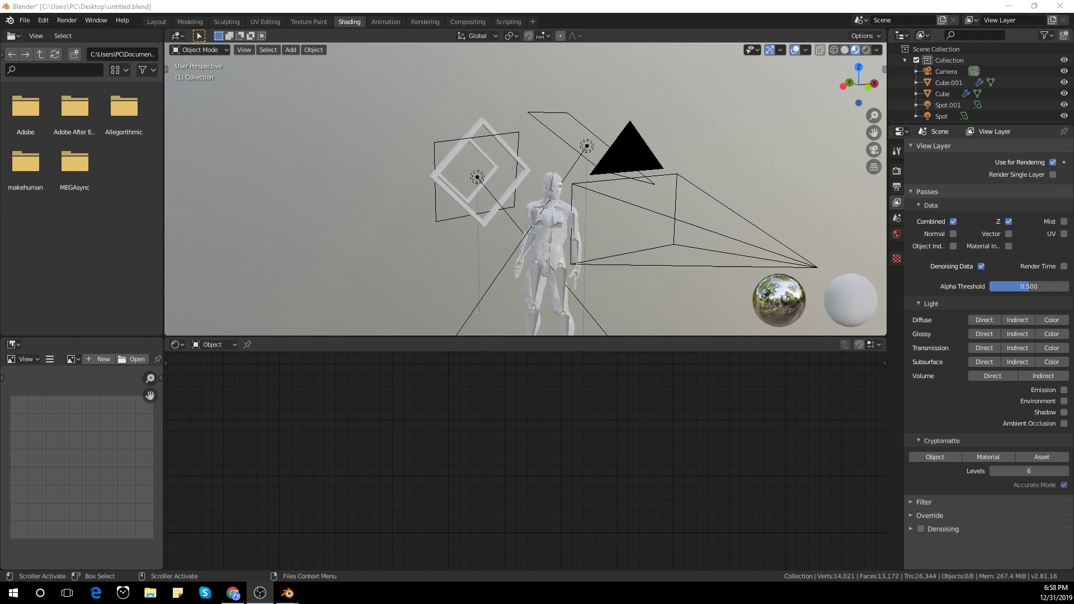
Add a new cube and raise it along global Z so it encloses the standing character
scroll(442, 182, "down", 2)
middle_click_drag(440, 182, 474, 206)
key("shift+a")
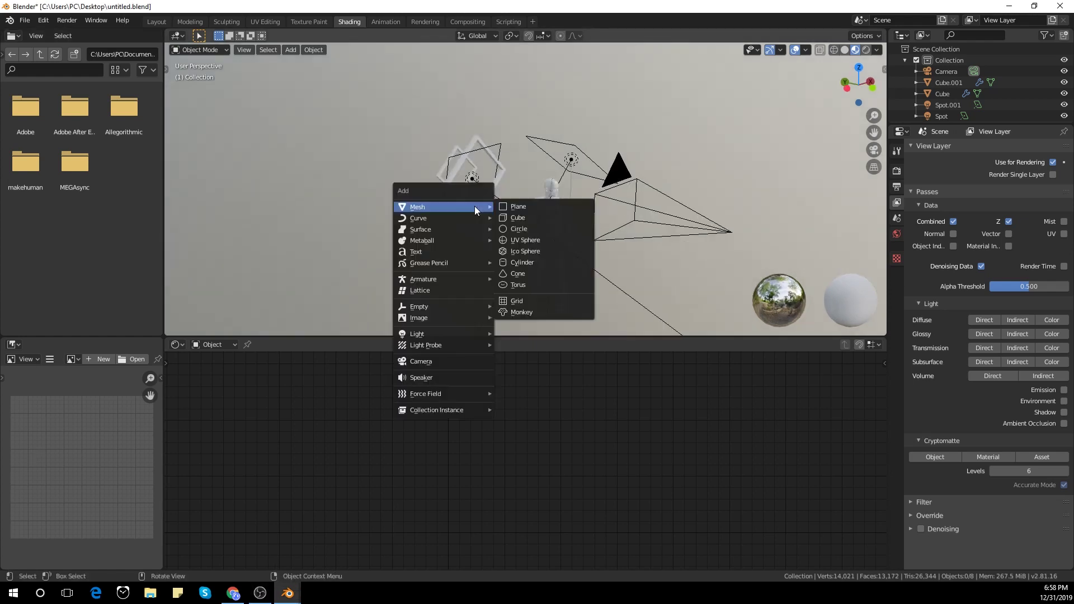
left_click(520, 218)
key("g")
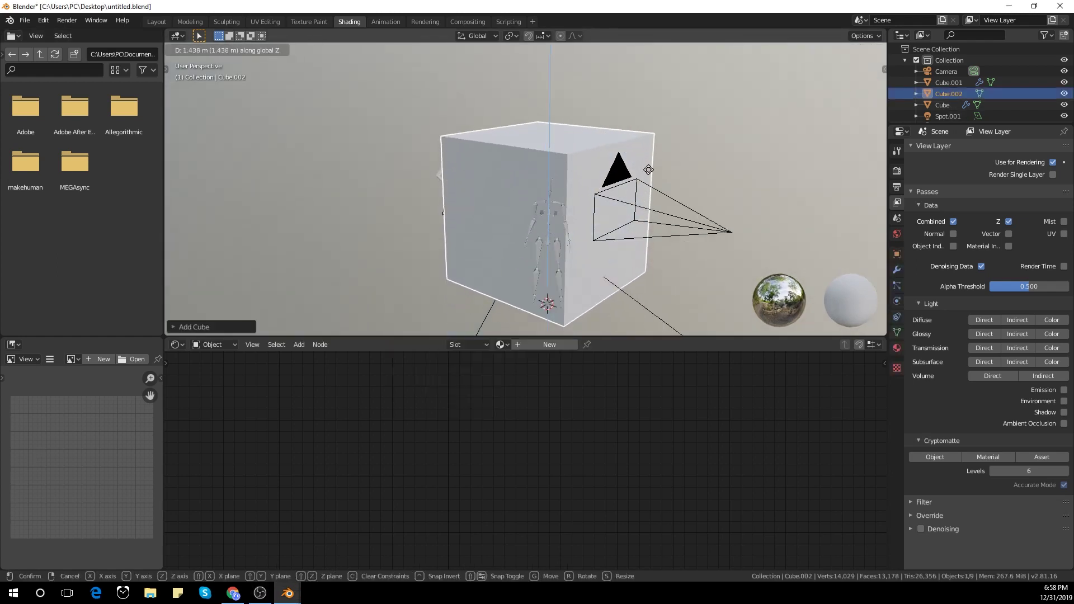
left_click(602, 201)
Stretch the enclosing cube into a long box that reaches past the camera
scroll(601, 202, "down", 2)
key("s")
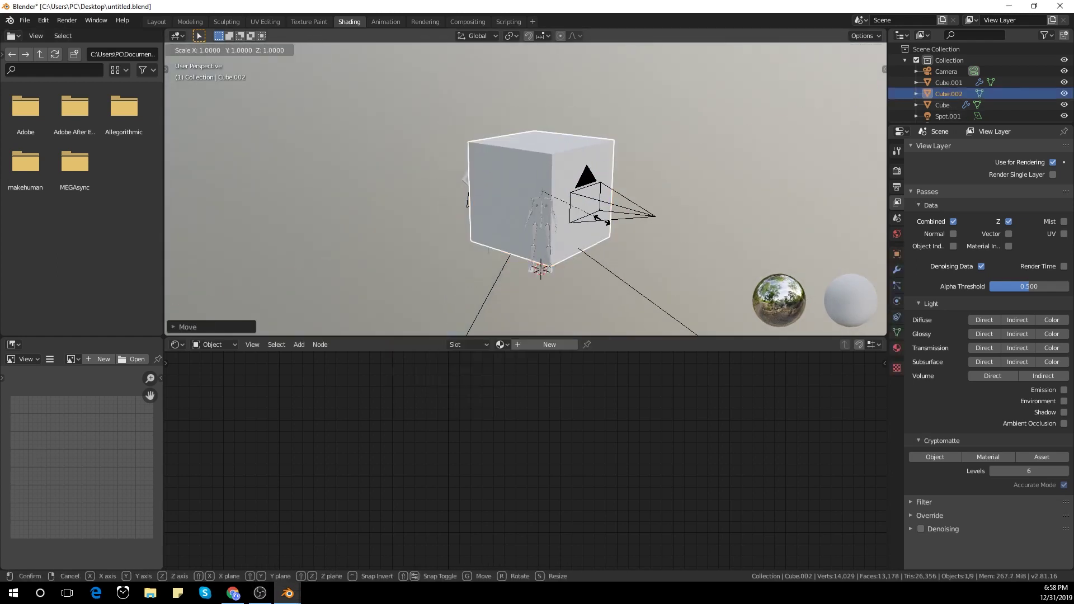
left_click(685, 238)
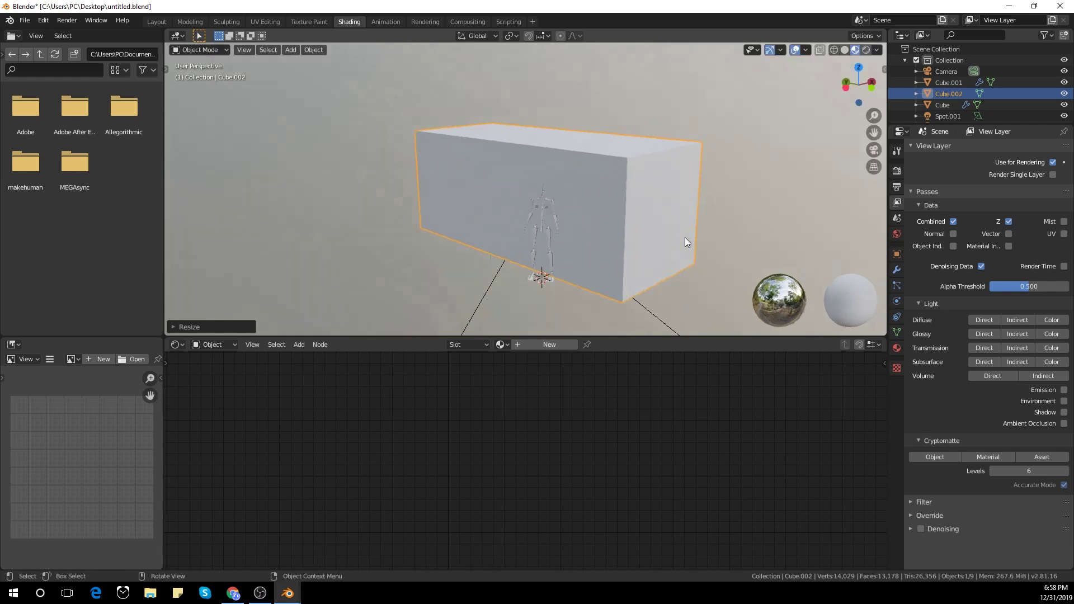
In camera view, scale the box along global X and Z until its back wall fills the camera frame
key("KP_0")
key("s")
key("x")
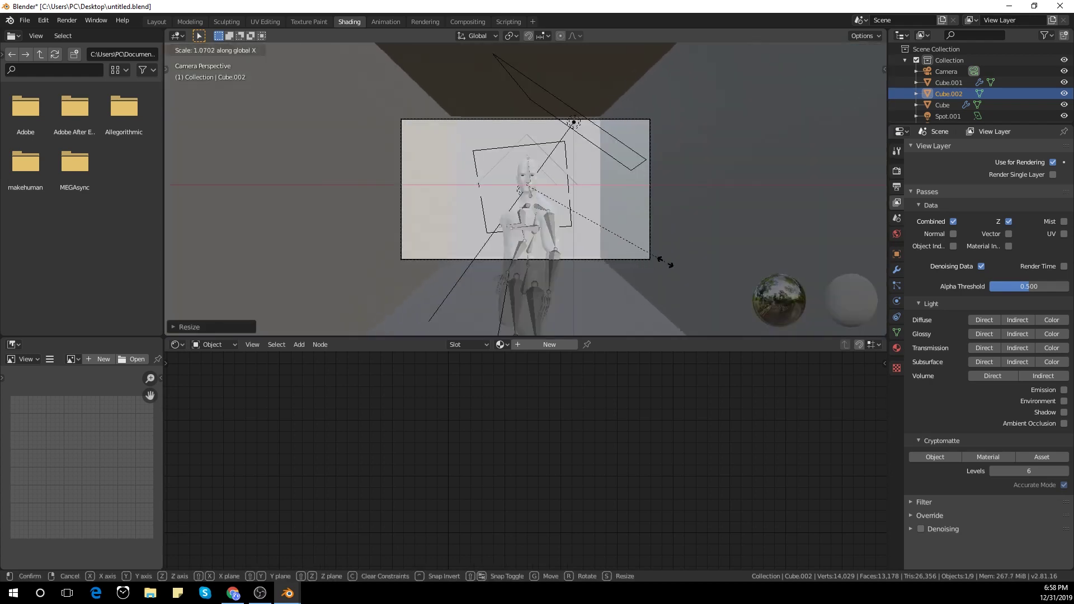
key("z")
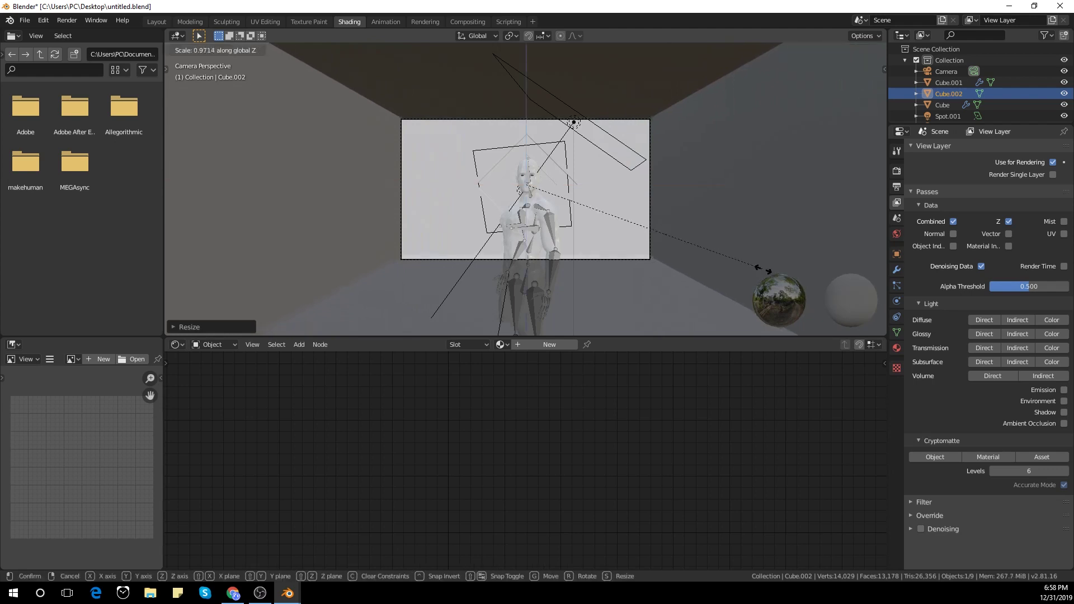
left_click(775, 263)
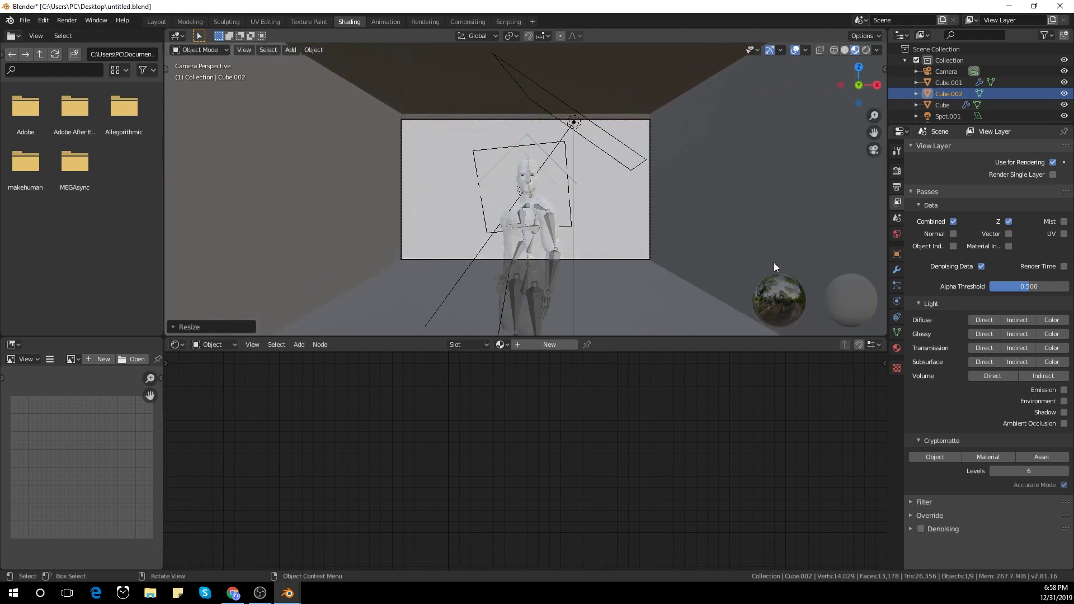
Create a new material for the box and delete its Principled BSDF node
left_click(549, 345)
scroll(649, 489, "down", 2)
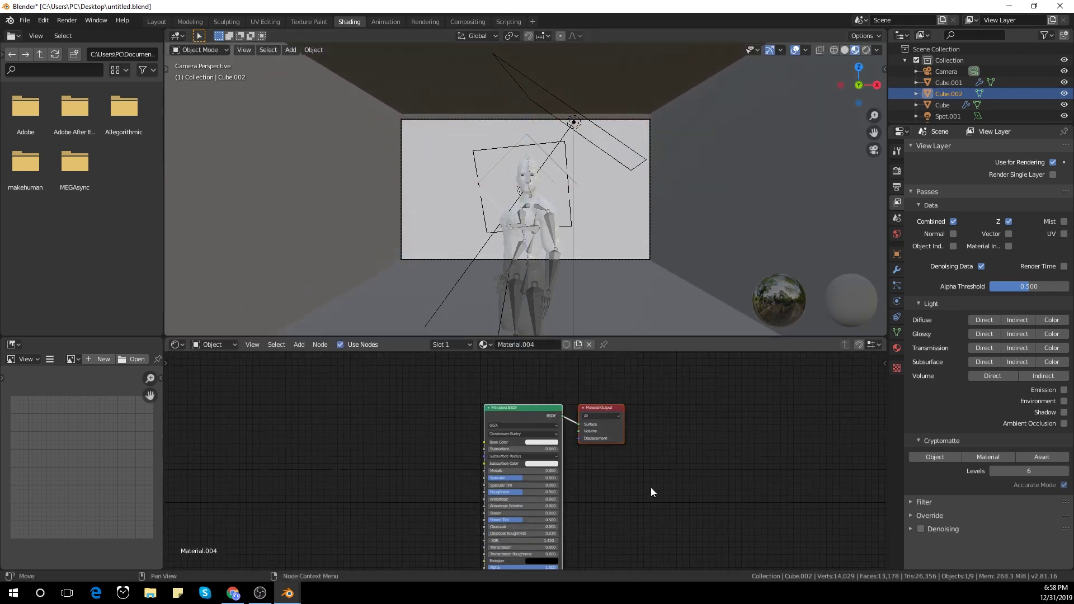
middle_click_drag(651, 490, 674, 460)
left_click(566, 383)
key("x")
Add a Principled Volume node and connect it to the Volume input of the Material Output
key("shift+a")
left_click(548, 392)
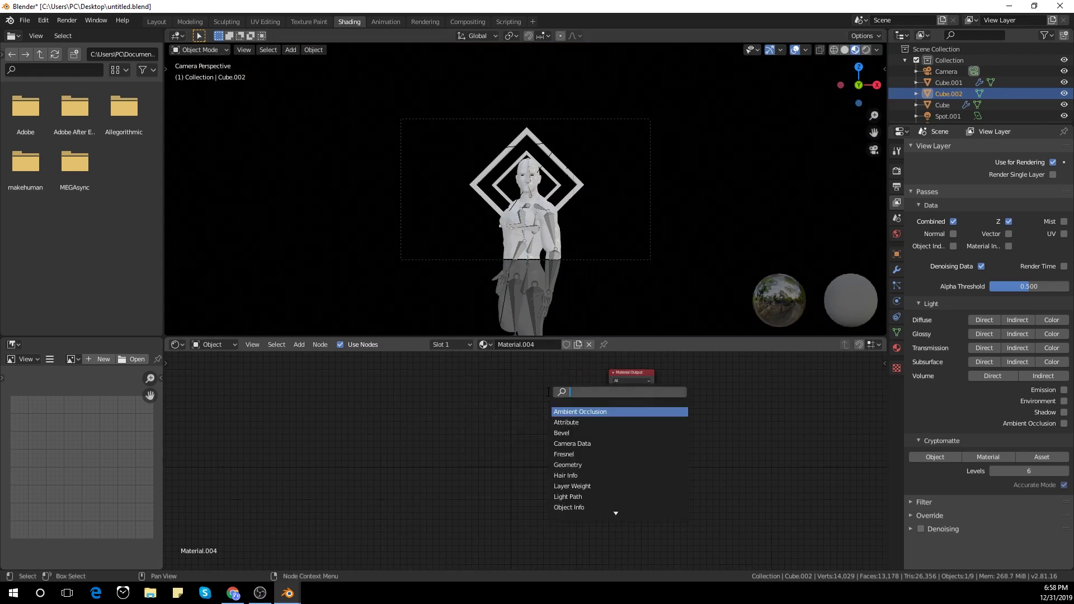
key("Down")
key("Return")
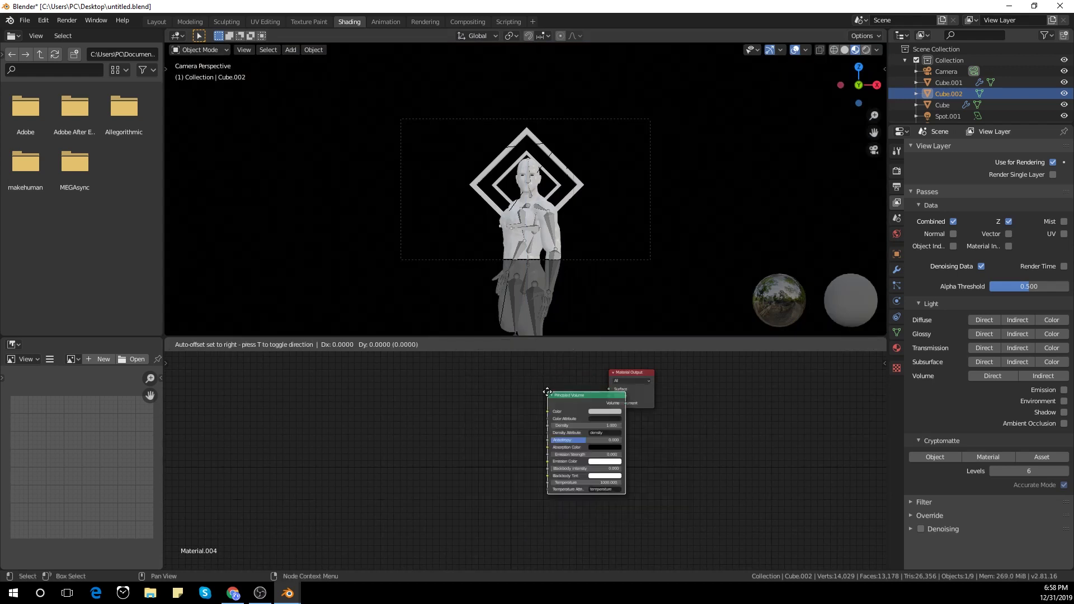
left_click(499, 381)
scroll(579, 407, "up", 4)
middle_click_drag(593, 367, 573, 422)
left_click_drag(599, 422, 577, 422)
left_click_drag(575, 421, 618, 427)
Show the viewport in rendered shading and set the Principled Volume density to 0.1
left_click(866, 50)
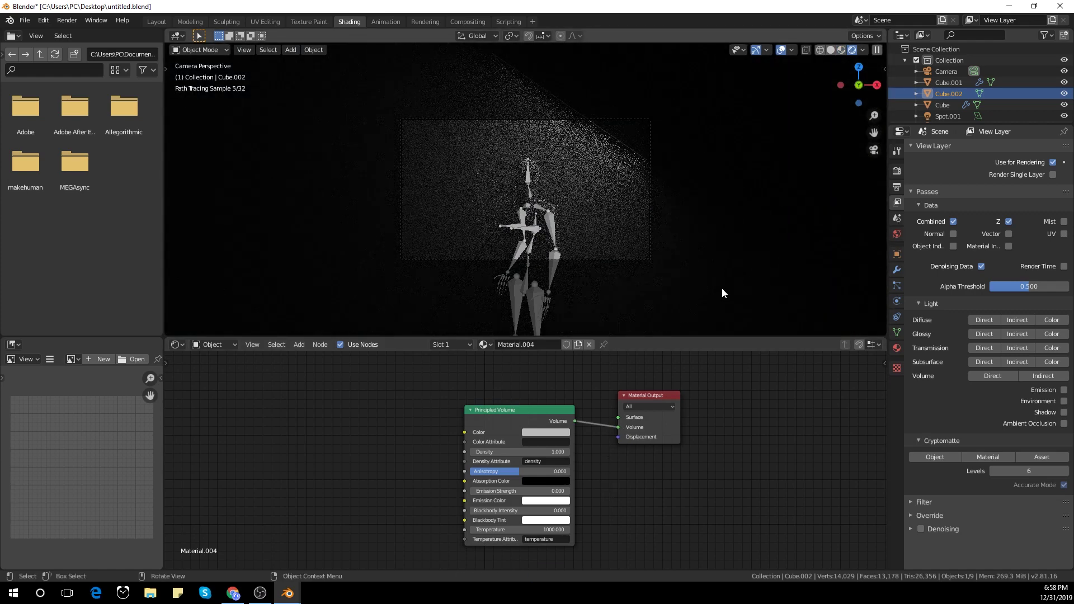
scroll(665, 476, "up", 3)
left_click(591, 442)
type(".1")
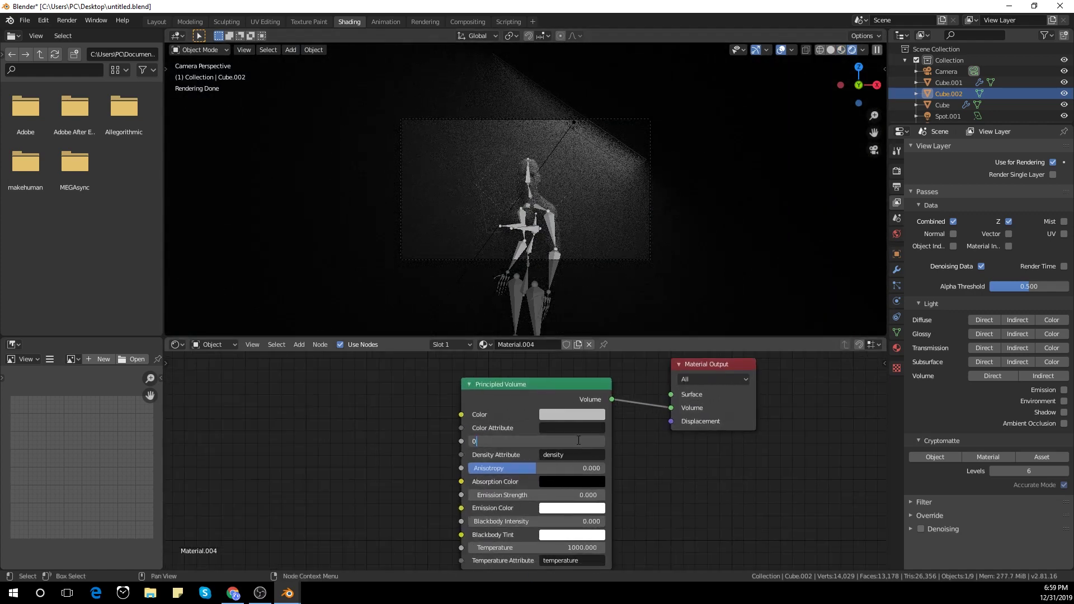
key("Return")
Try an emission strength of 0.1 on the Principled Volume, and reduce it to 0.01
left_click(568, 497)
type(".1")
key("Return")
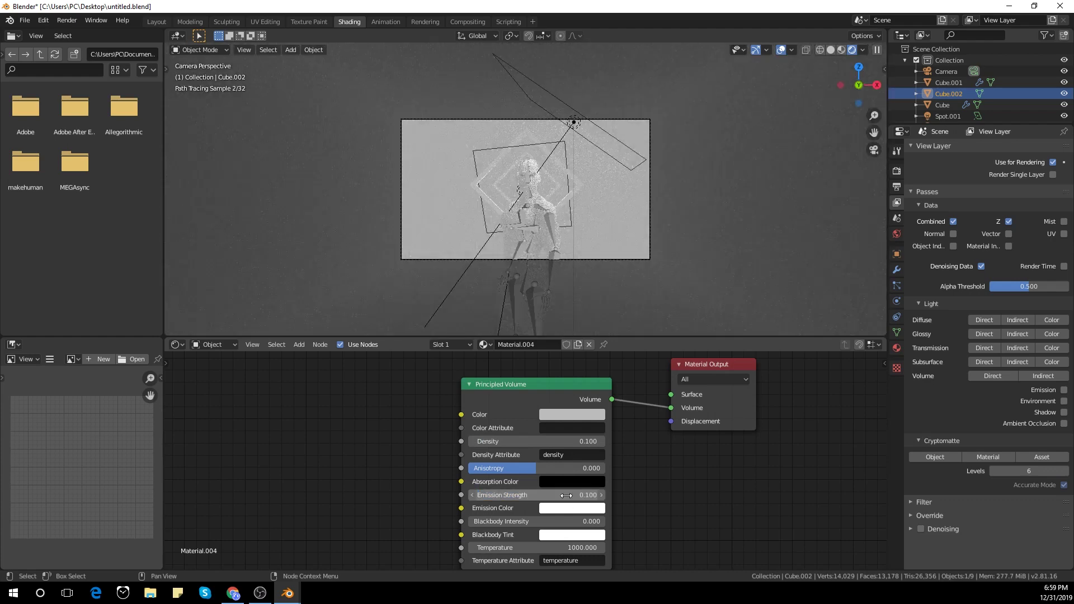
left_click(579, 493)
type(".01")
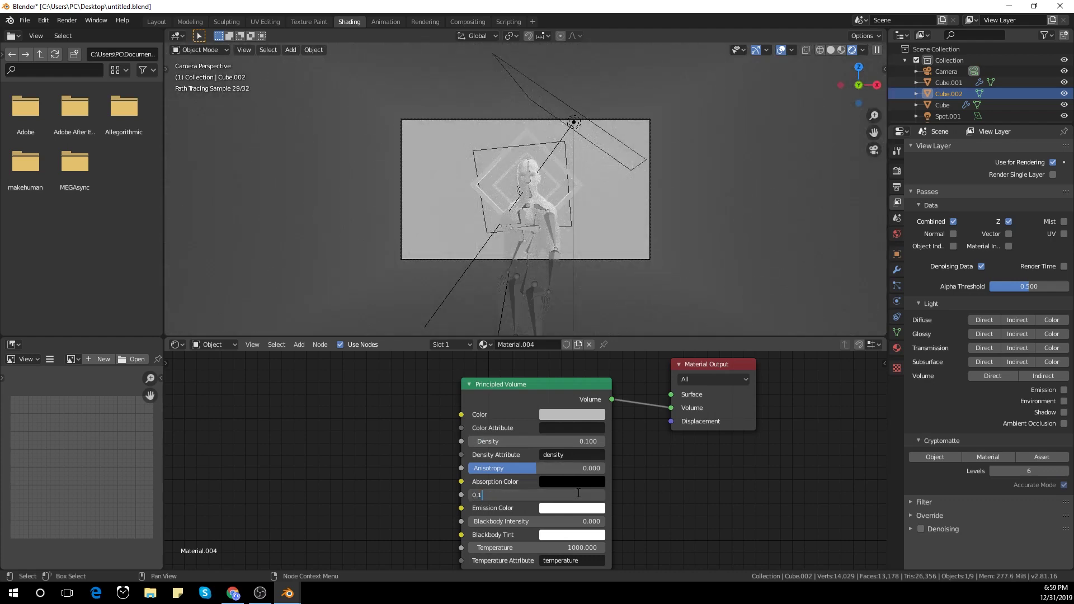
key("Return")
Set the Principled Volume's base Color to black
left_click(563, 415)
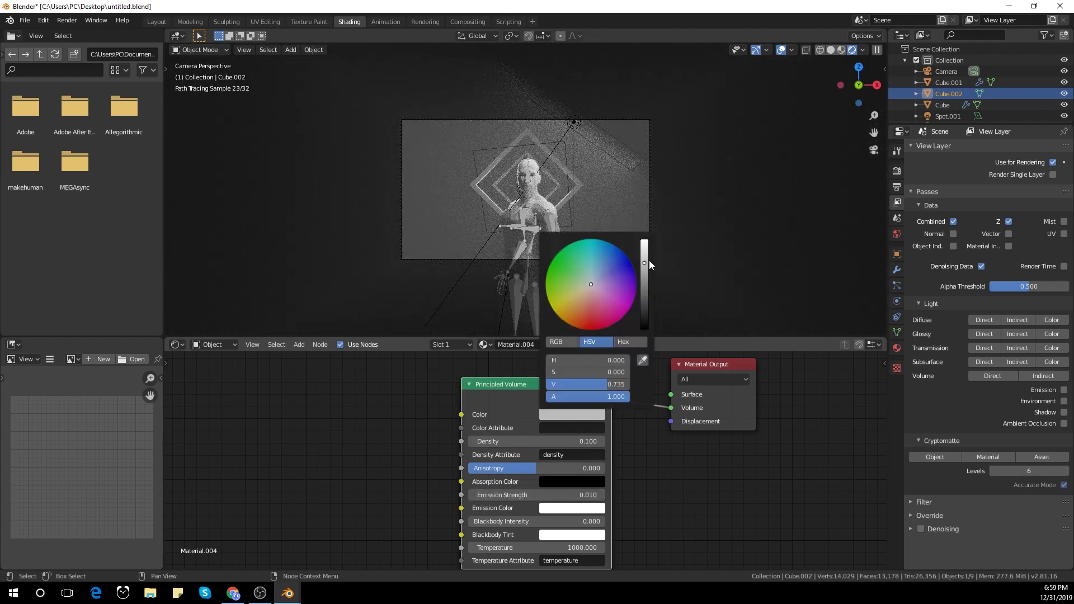
left_click_drag(647, 260, 647, 342)
left_click(680, 495)
Add a Noise Texture node and connect its Color output to the volume's Emission Color
middle_click_drag(363, 498, 371, 476)
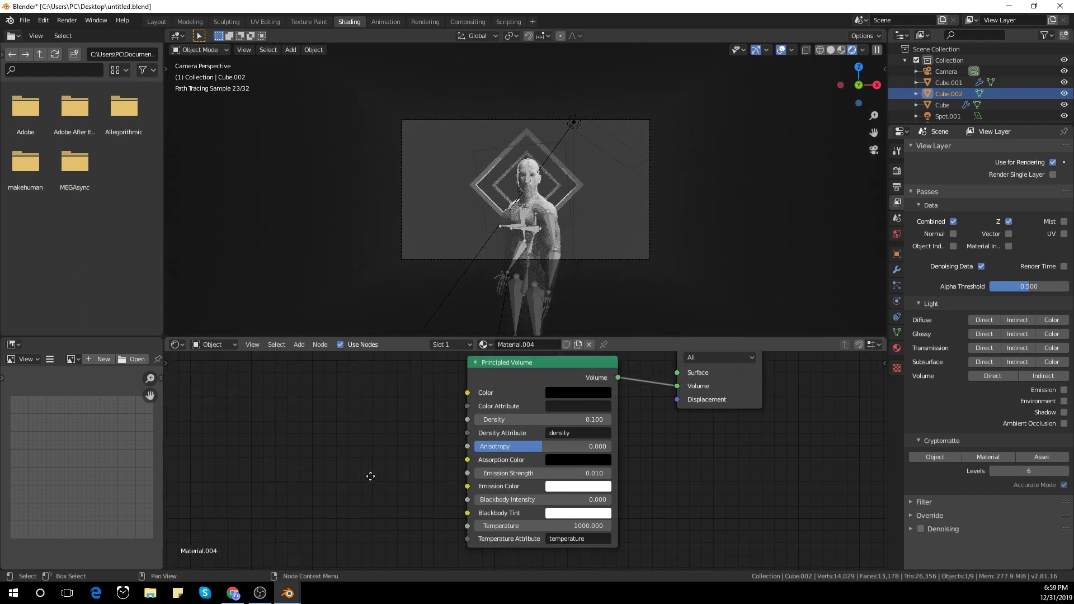
key("shift+a")
left_click(369, 449)
type("no")
key("Return")
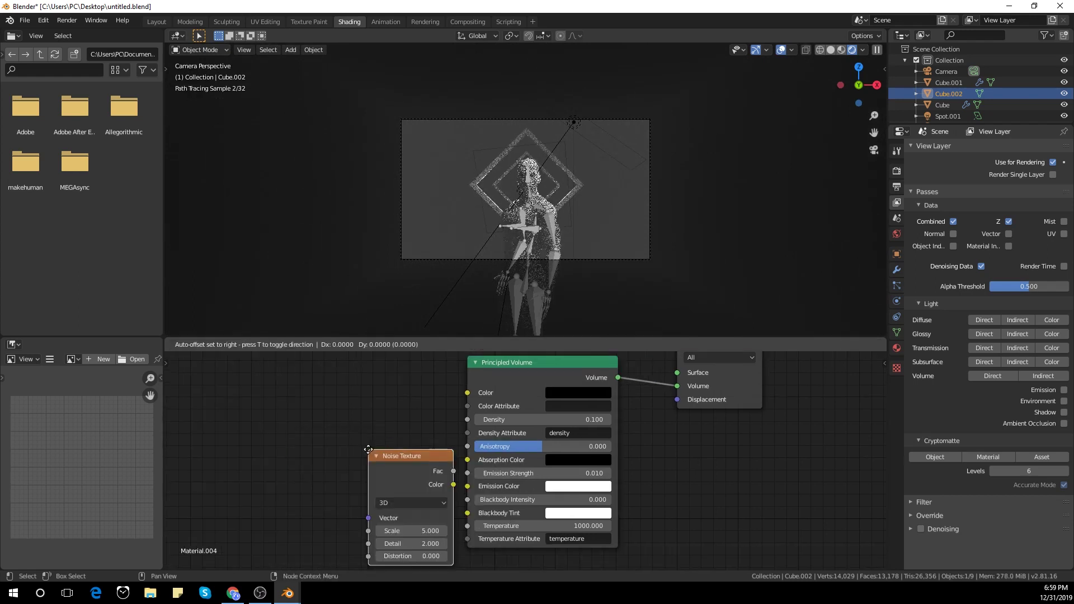
left_click(279, 416)
left_click_drag(354, 442, 468, 486)
Insert a ColorRamp node between the Noise Texture and the volume's Emission Color
key("shift+a")
left_click(358, 452)
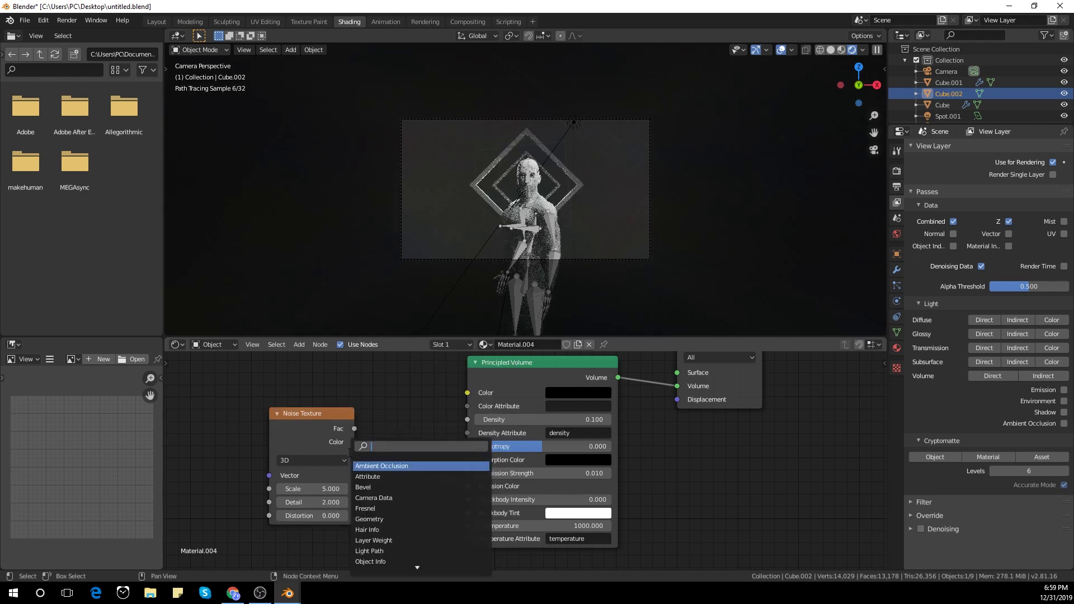
type("col")
key("Down")
key("Return")
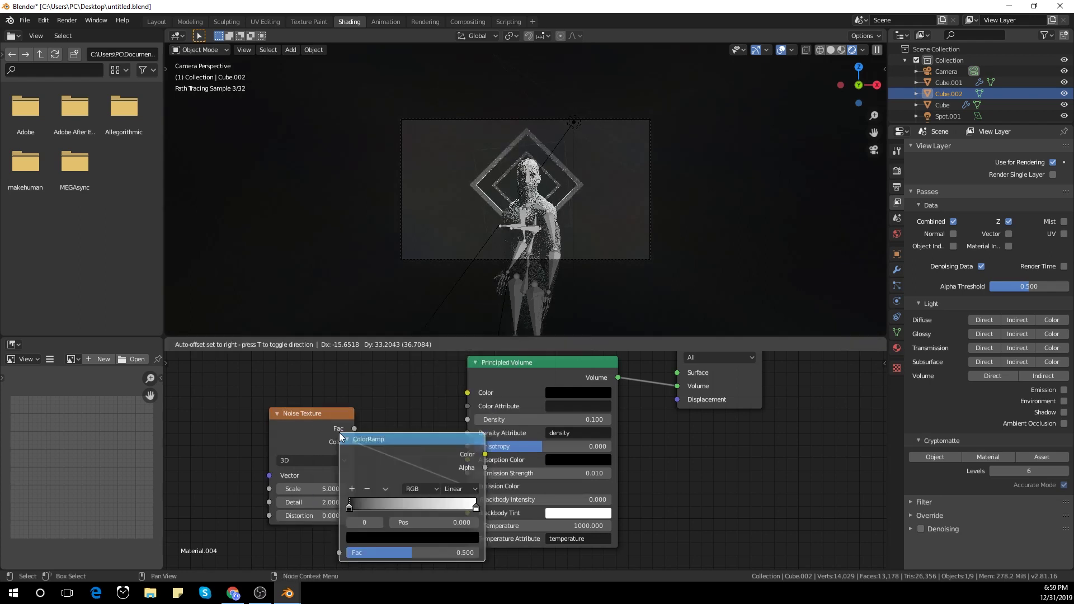
left_click(340, 437)
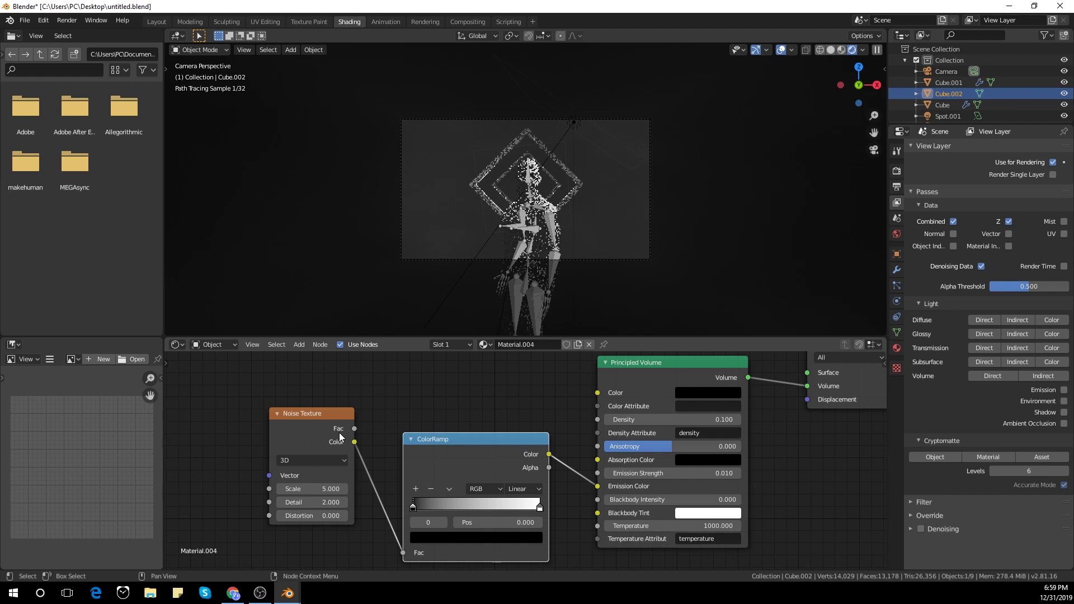
Set the Noise Texture's distortion to 10
left_click(333, 515)
type("10.0")
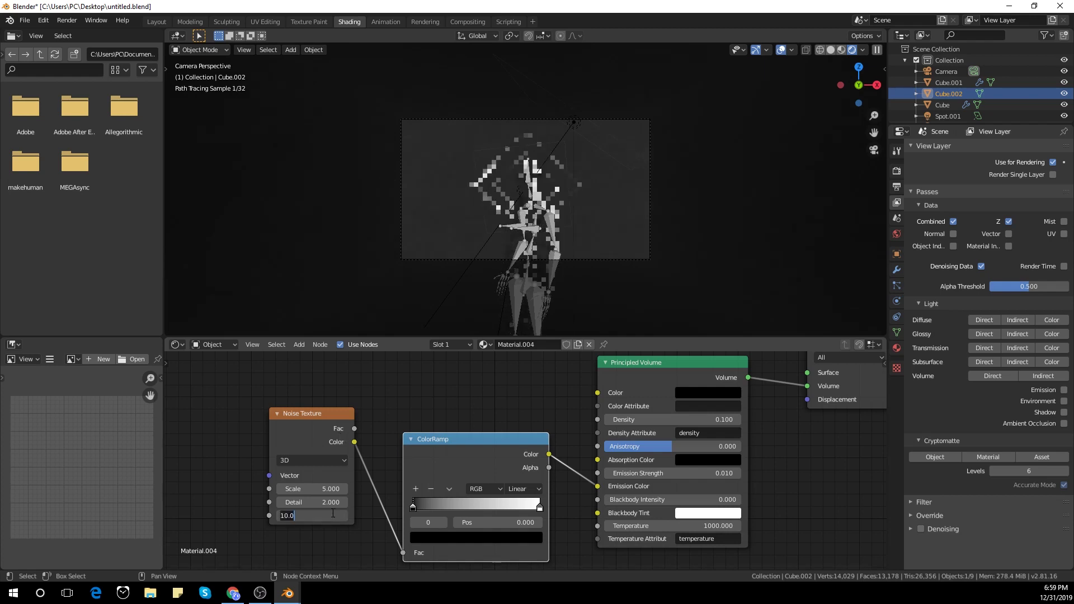
key("Return")
Bring the ColorRamp's black and white stops close together, with the black stop at about 0.582, for sharper smoke contrast
left_click_drag(416, 509, 467, 511)
left_click_drag(540, 508, 478, 515)
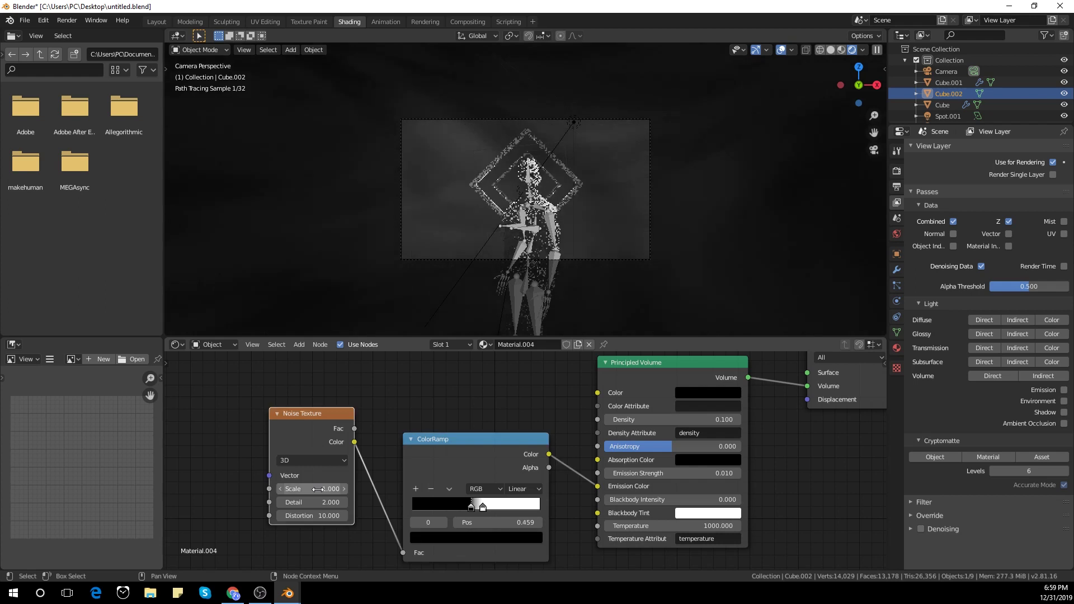
left_click_drag(473, 507, 480, 509)
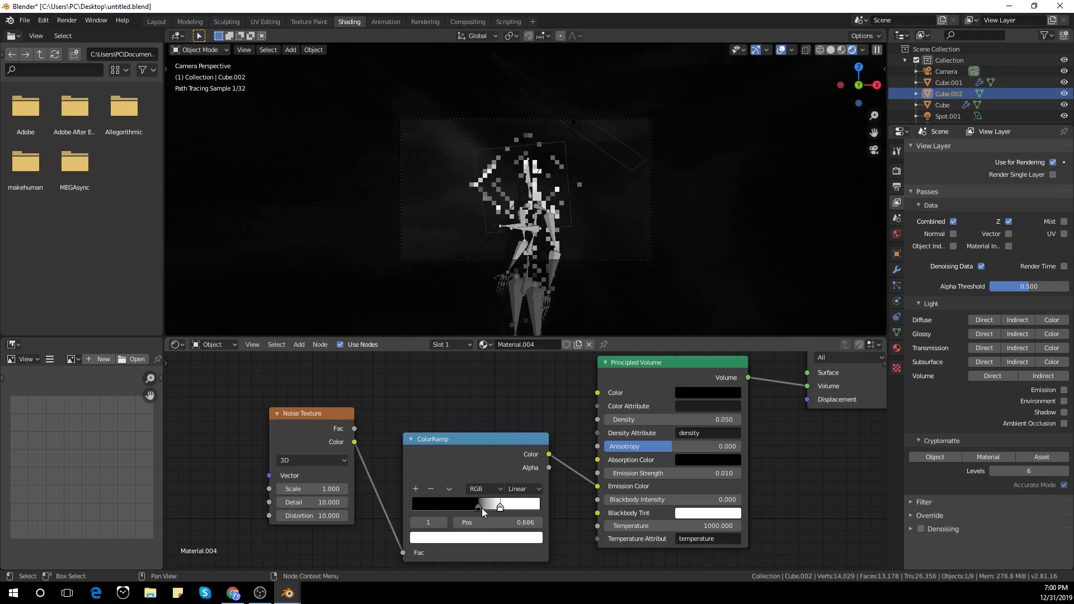
left_click_drag(482, 508, 491, 509)
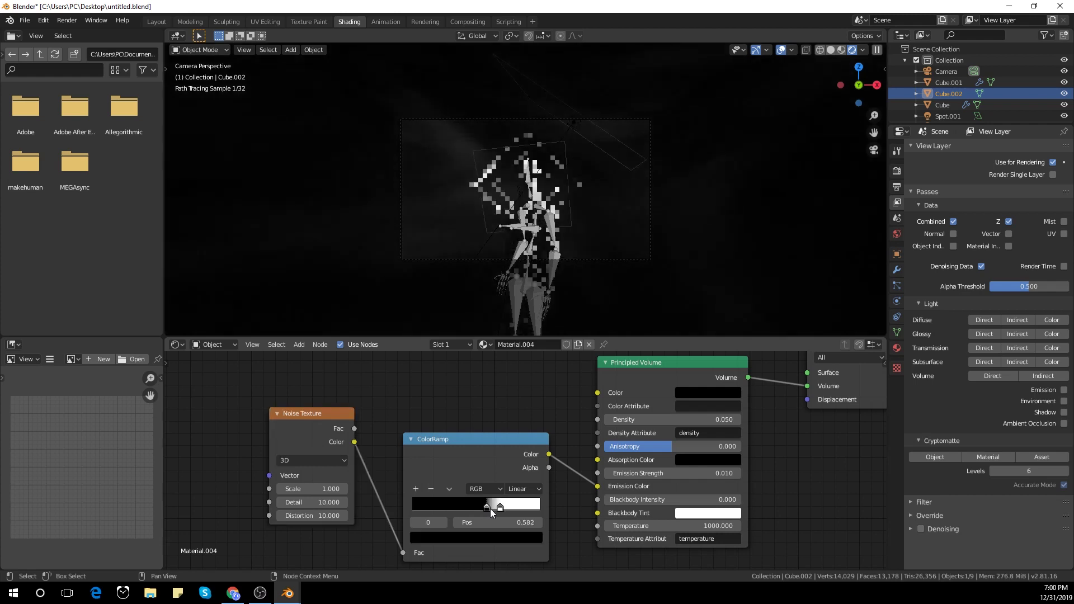
left_click_drag(490, 509, 488, 508)
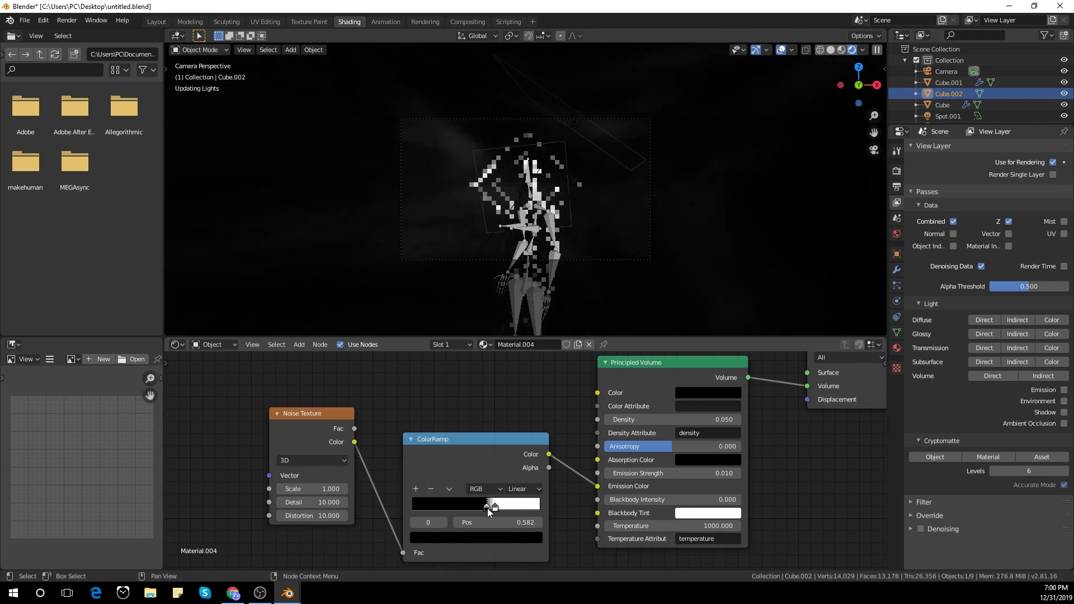